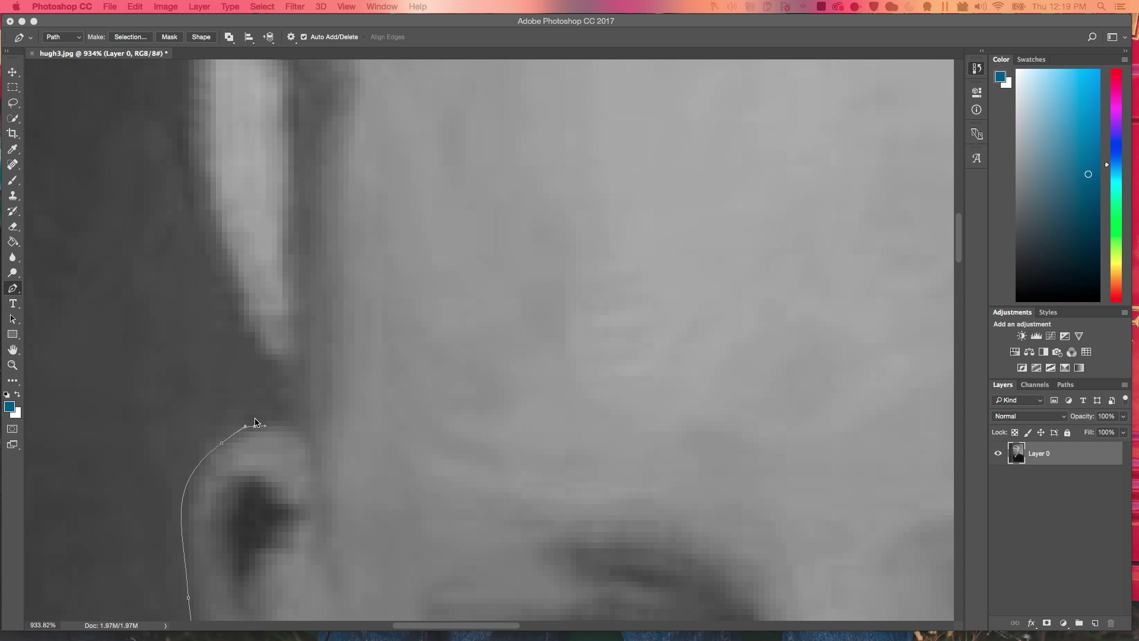
- Extend the pen path with a curved anchor point in the notch above the ear, and redirect its outgoing handle upward
left_click(288, 413)
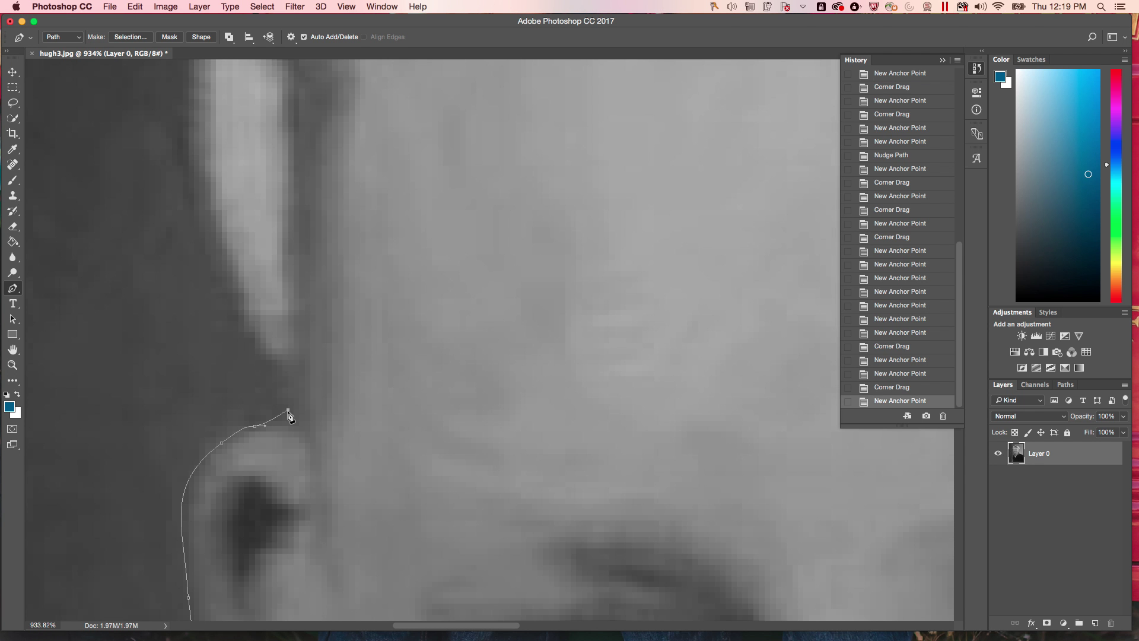
left_click_drag(288, 410, 285, 387)
scroll(298, 389, "up", 2)
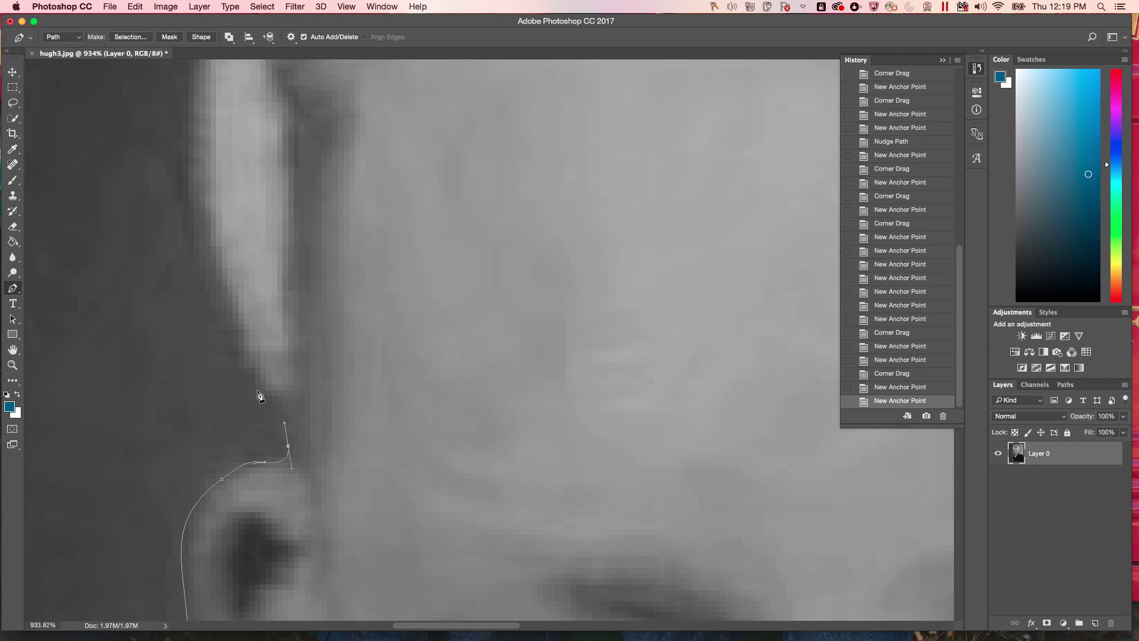
left_click(289, 424, "alt")
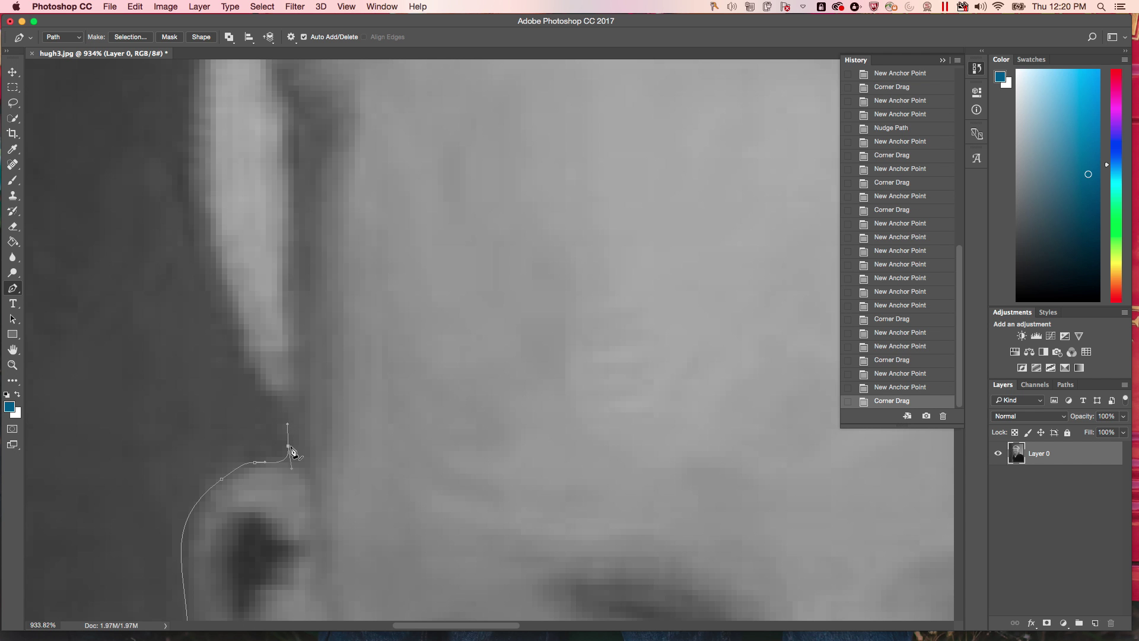
- Add a curved anchor point beside the cap's lower left tip, and angle its outgoing handle along the cap's edge
left_click(266, 390)
left_click_drag(253, 376, 239, 366)
left_click(240, 365)
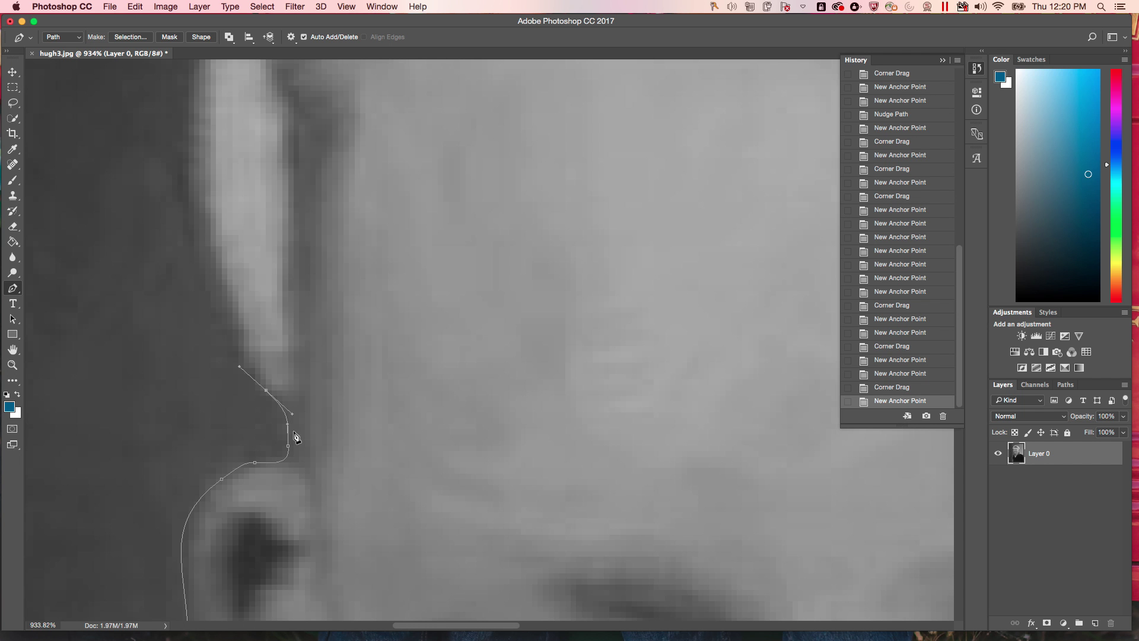
scroll(262, 407, "up", 4)
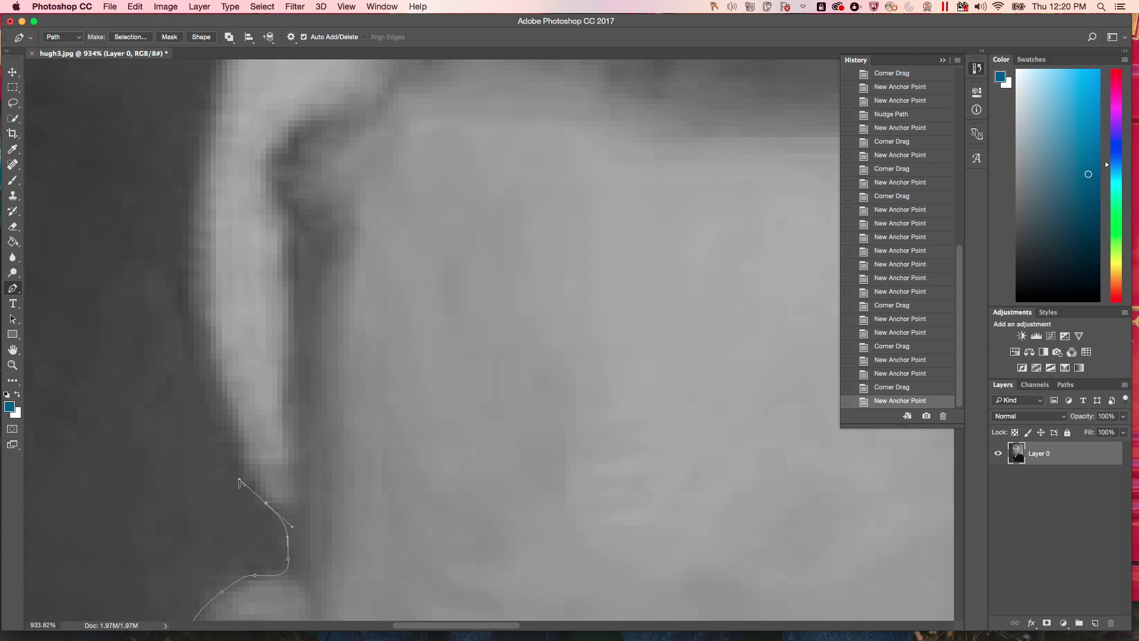
left_click_drag(241, 470, 285, 528, "alt")
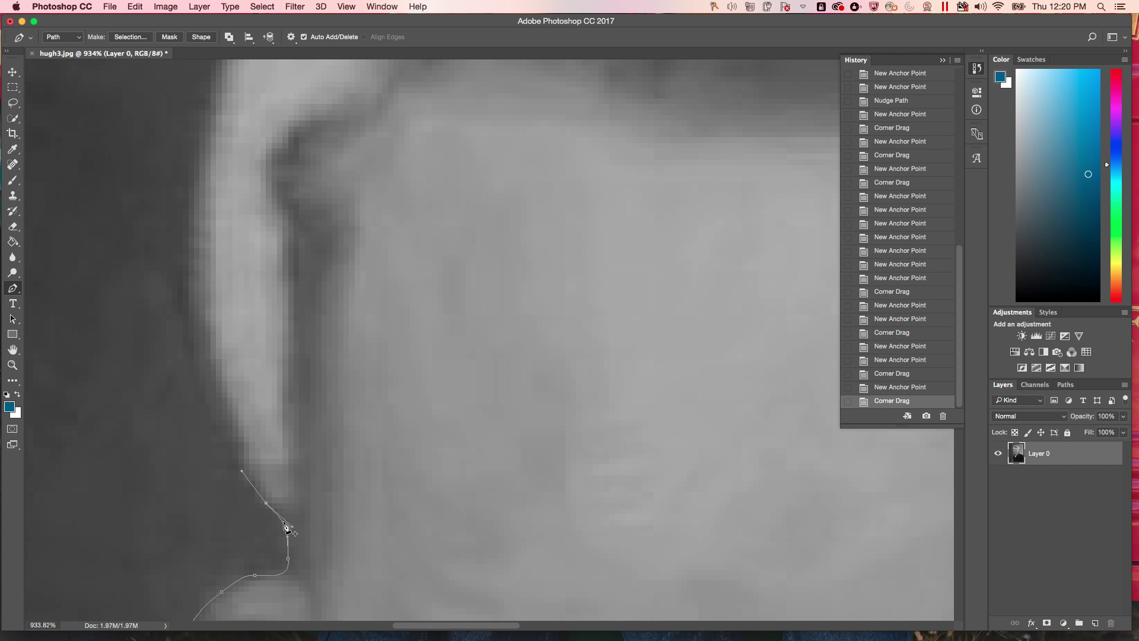
- Trace the cap's lower left side with a curved anchor point partway up, and adjust its outgoing handle to follow the edge
scroll(226, 409, "up", 5)
scroll(247, 445, "down", 5)
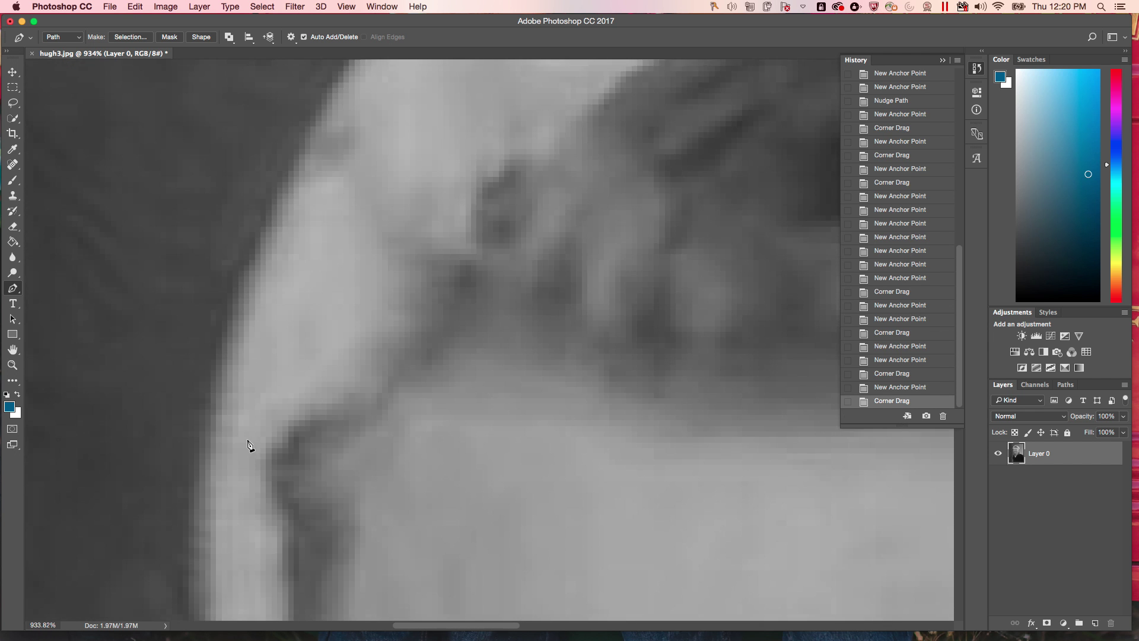
scroll(250, 442, "down", 4)
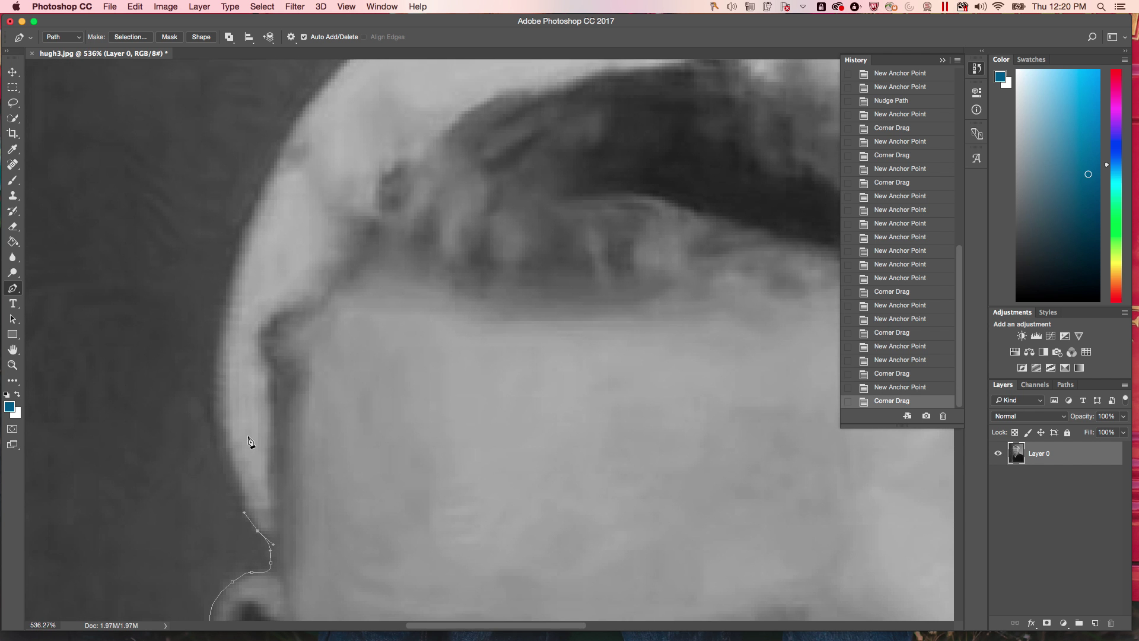
scroll(226, 489, "up", 1)
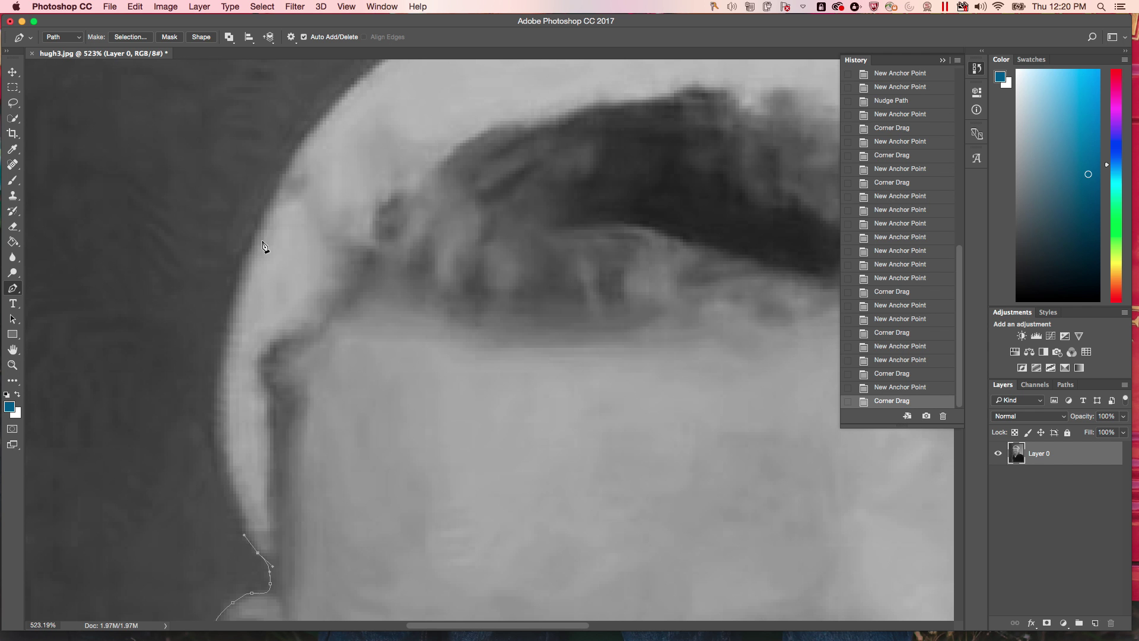
scroll(270, 249, "up", 4)
scroll(240, 412, "down", 2)
scroll(256, 475, "down", 1)
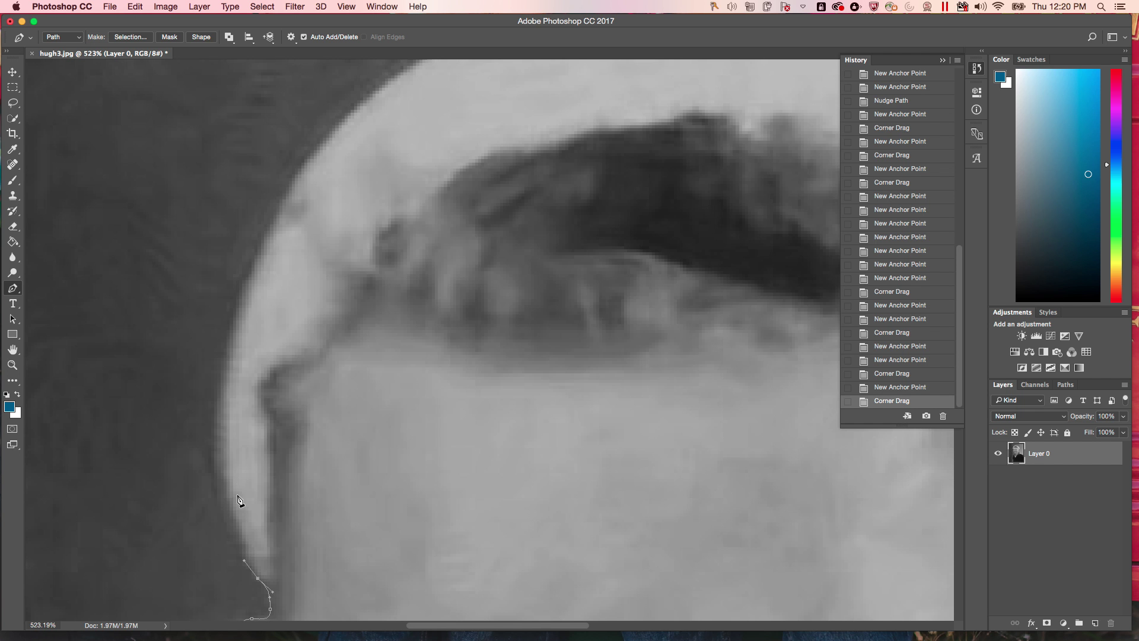
scroll(242, 503, "up", 1)
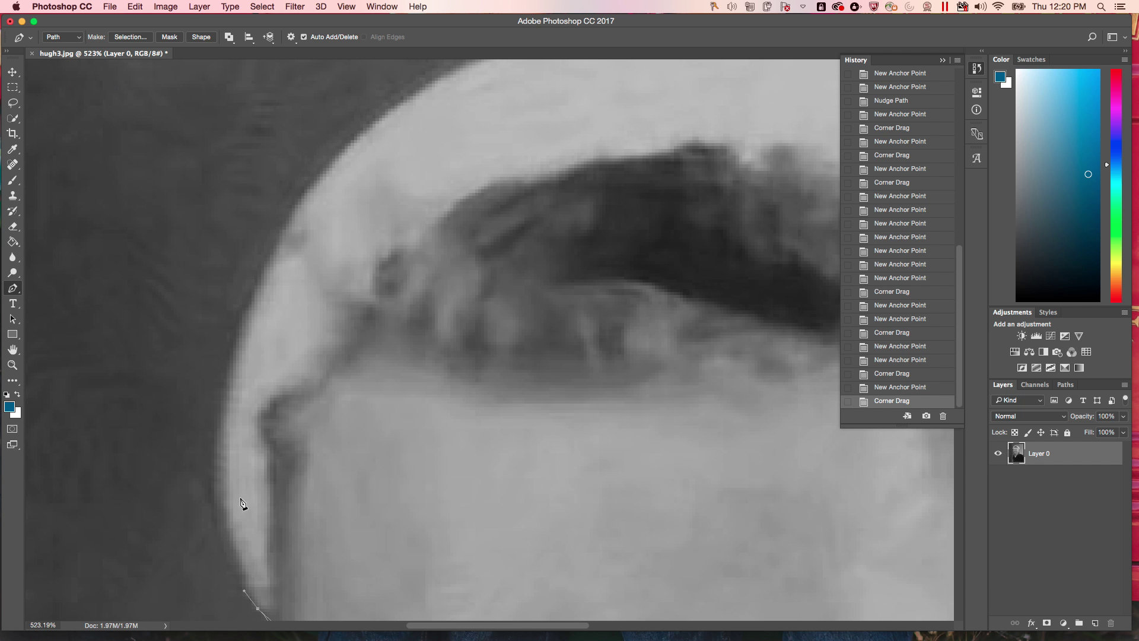
left_click(222, 409)
left_click_drag(221, 391, 226, 347)
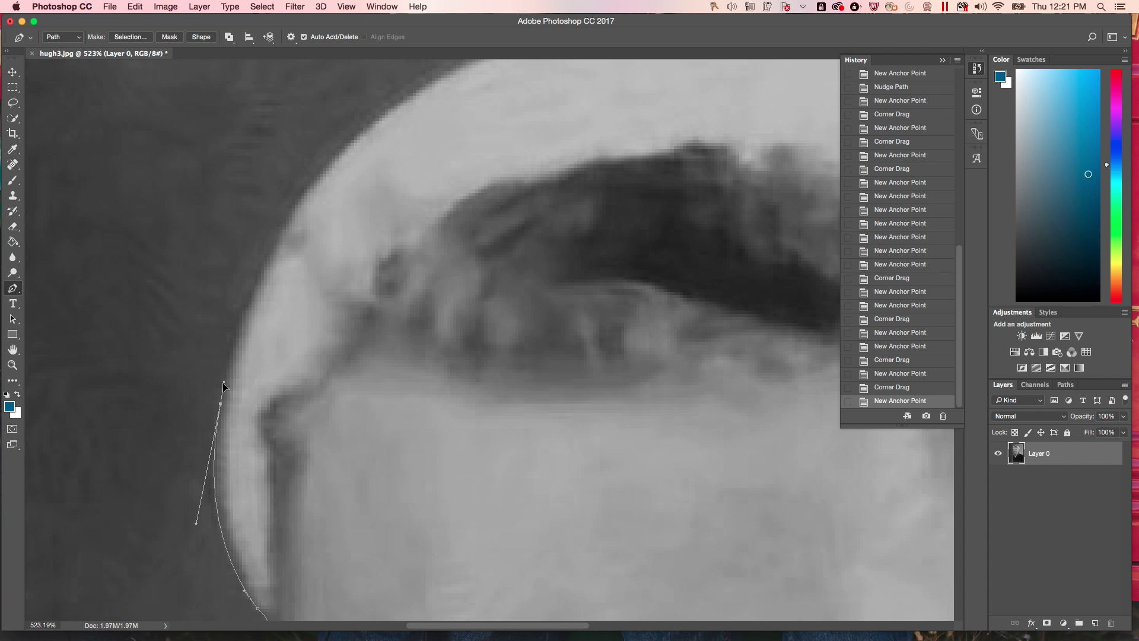
left_click_drag(224, 385, 225, 384)
- Trace the cap's left curve to a new anchor point near the crown, and shorten that point's outgoing handle
scroll(225, 385, "up", 5)
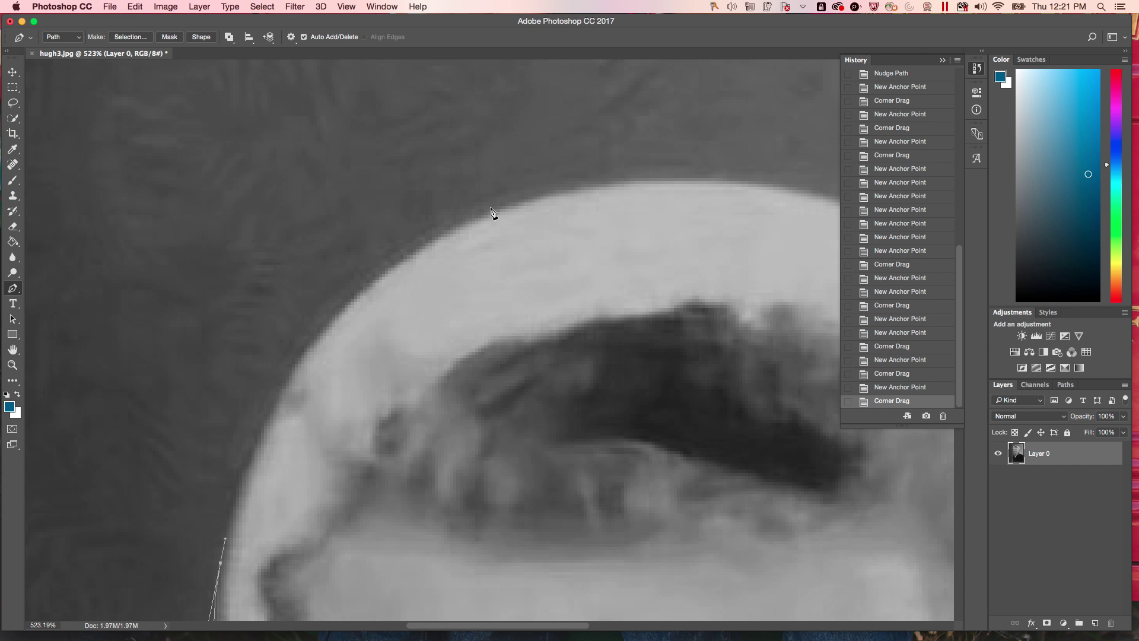
scroll(471, 243, "down", 4)
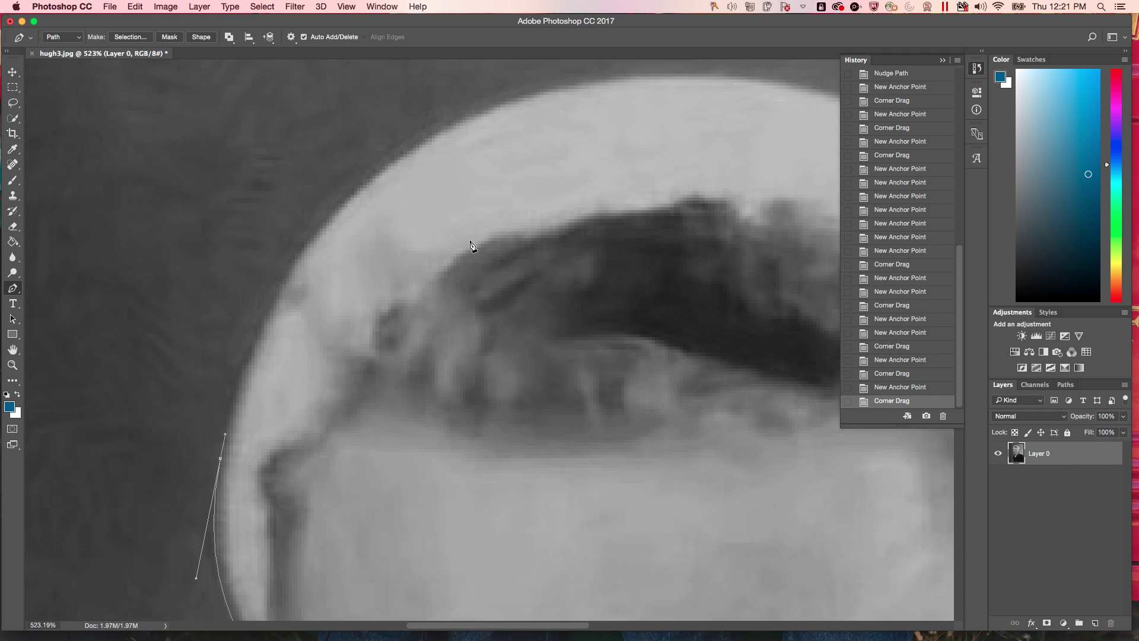
scroll(514, 153, "up", 1)
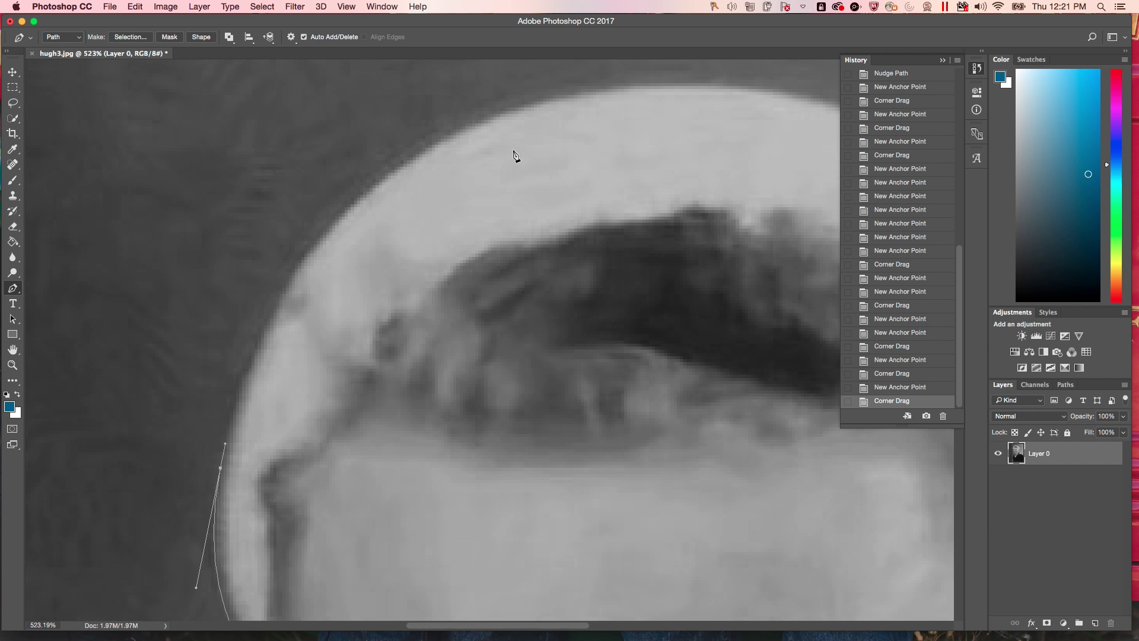
scroll(515, 155, "up", 2)
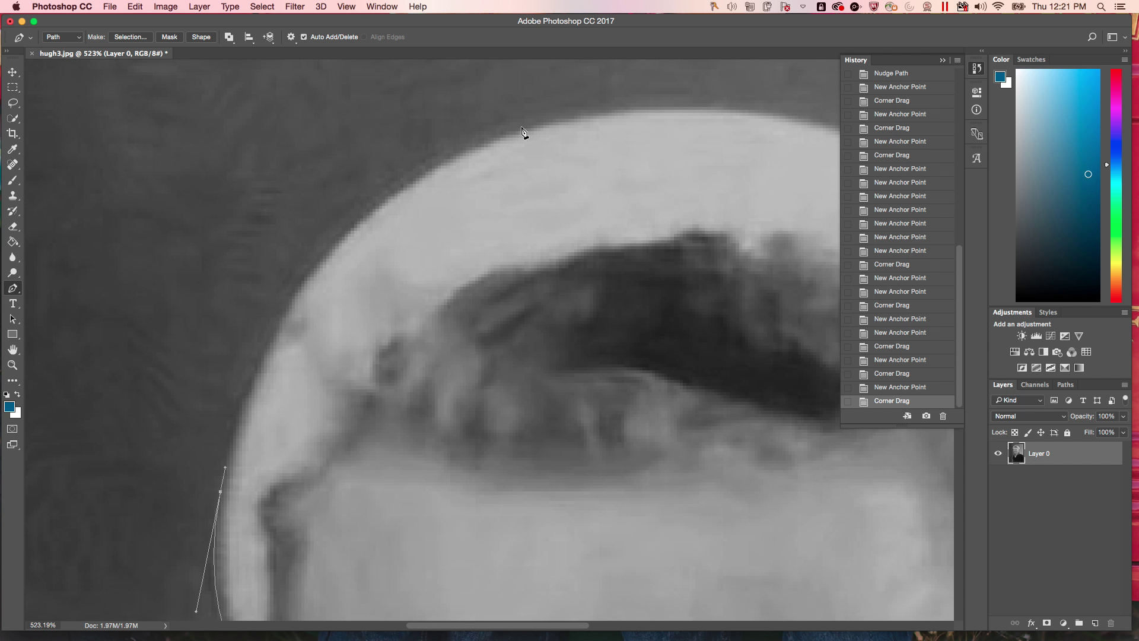
left_click_drag(522, 128, 789, 140)
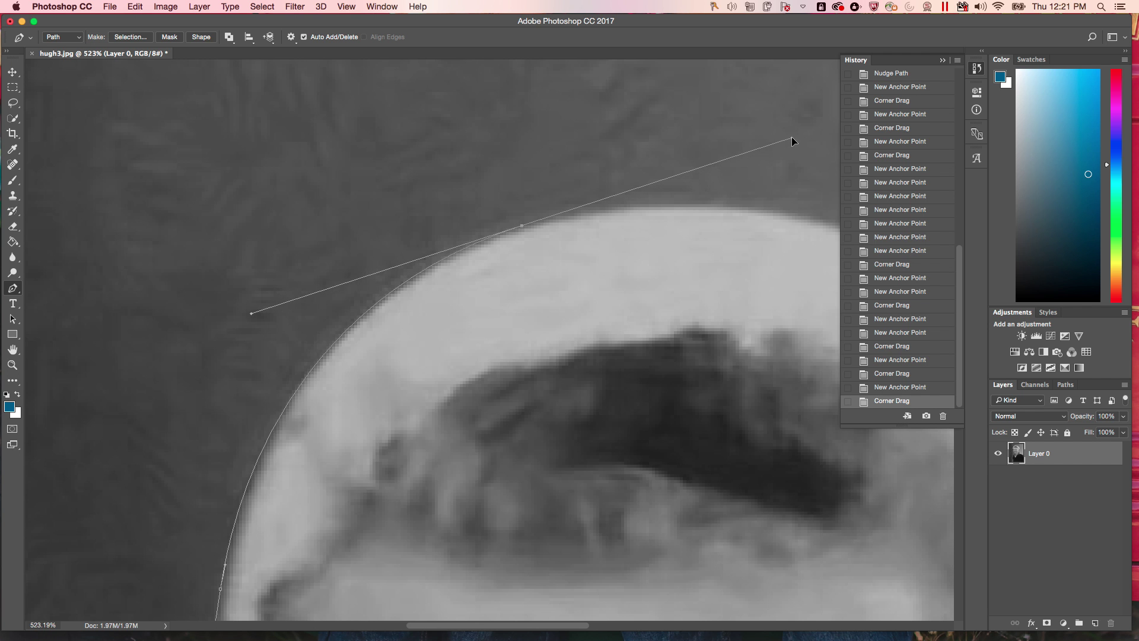
left_click(792, 137)
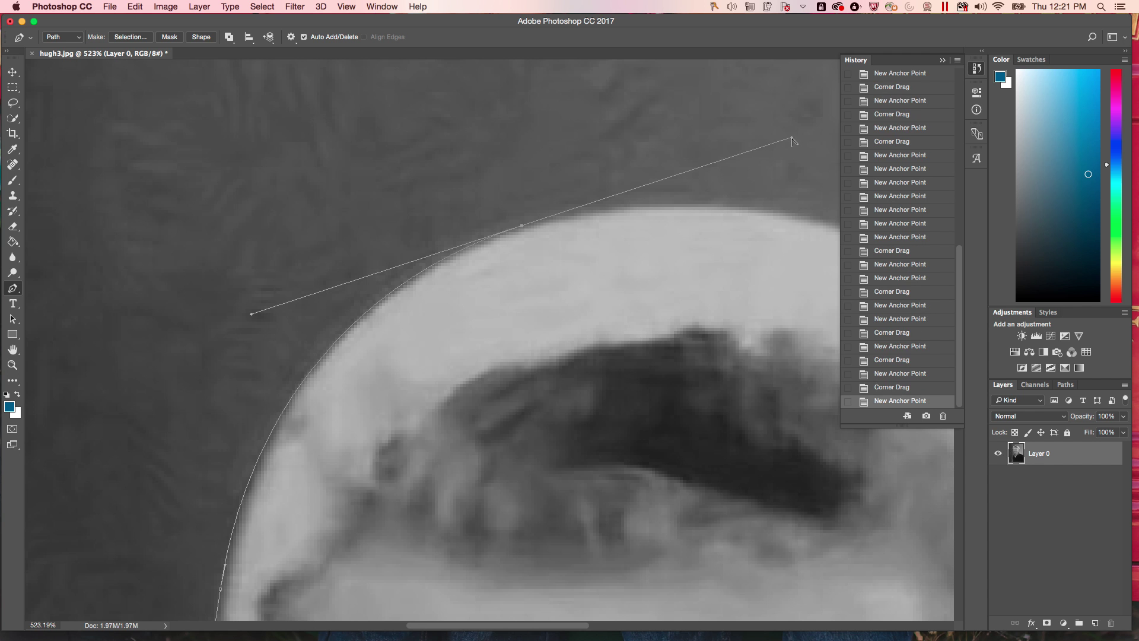
left_click_drag(751, 150, 535, 226)
left_click_drag(533, 226, 536, 228)
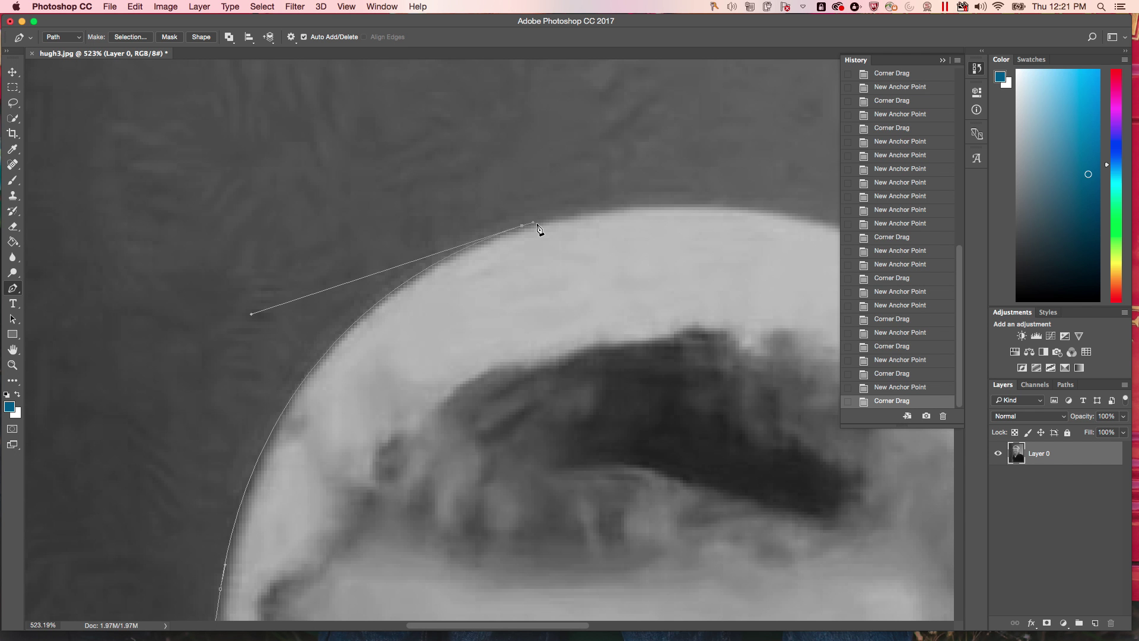
- Examine the traced outline of the head and the still untraced right side of the cap
scroll(587, 246, "down", 3)
scroll(586, 247, "down", 4)
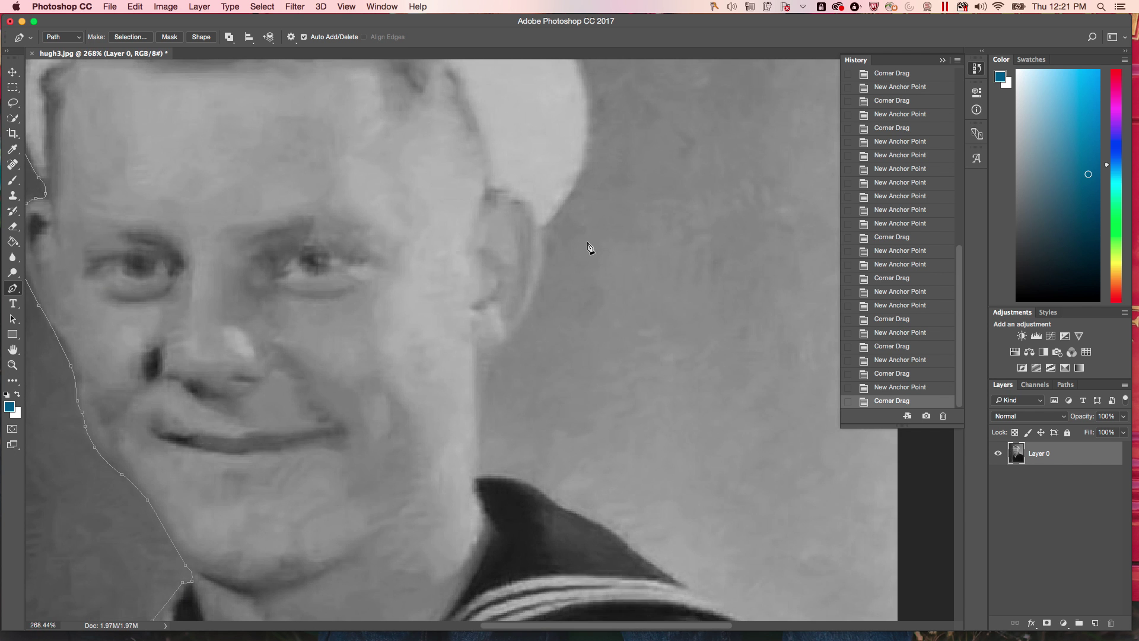
scroll(594, 247, "up", 2)
scroll(596, 246, "up", 3)
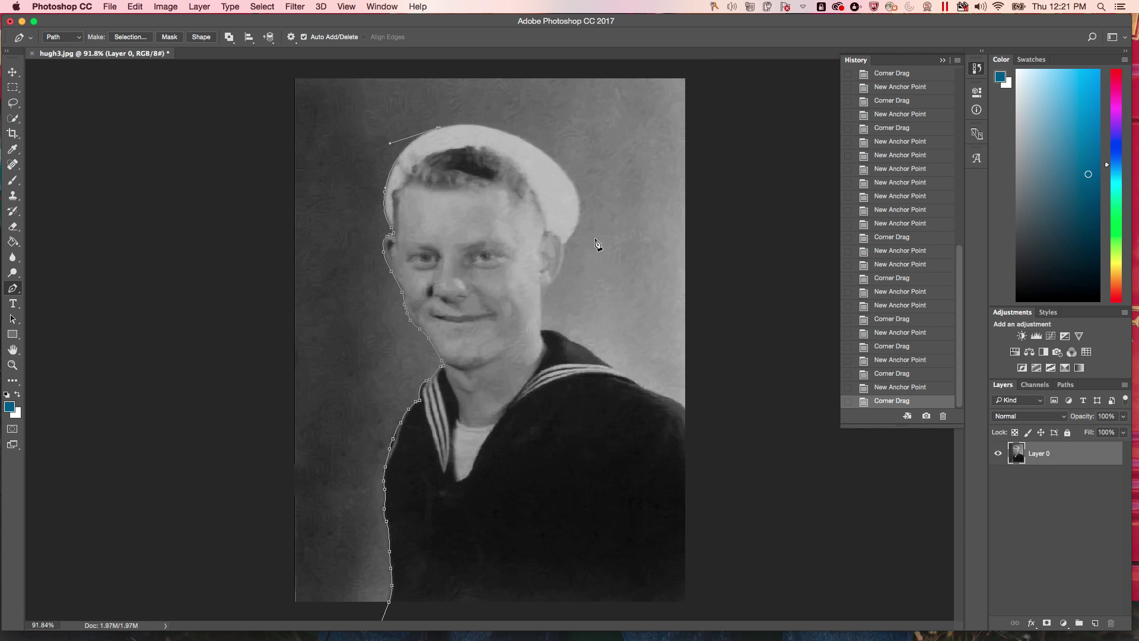
scroll(597, 240, "up", 3)
scroll(598, 243, "up", 2)
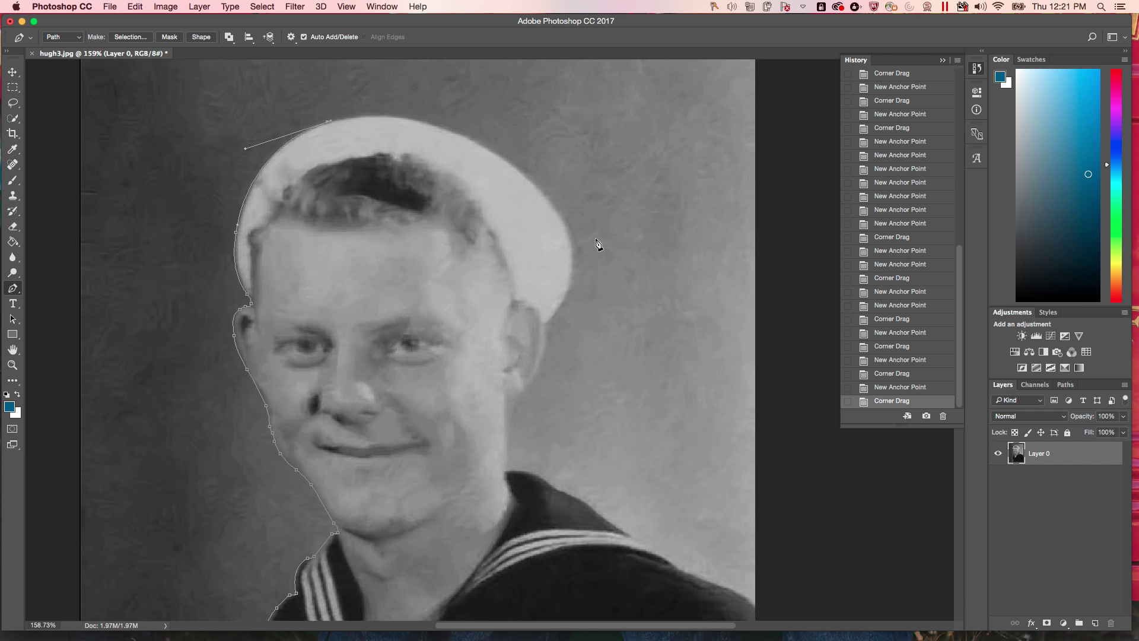
scroll(597, 243, "down", 3)
scroll(597, 243, "up", 2)
scroll(597, 243, "up", 5)
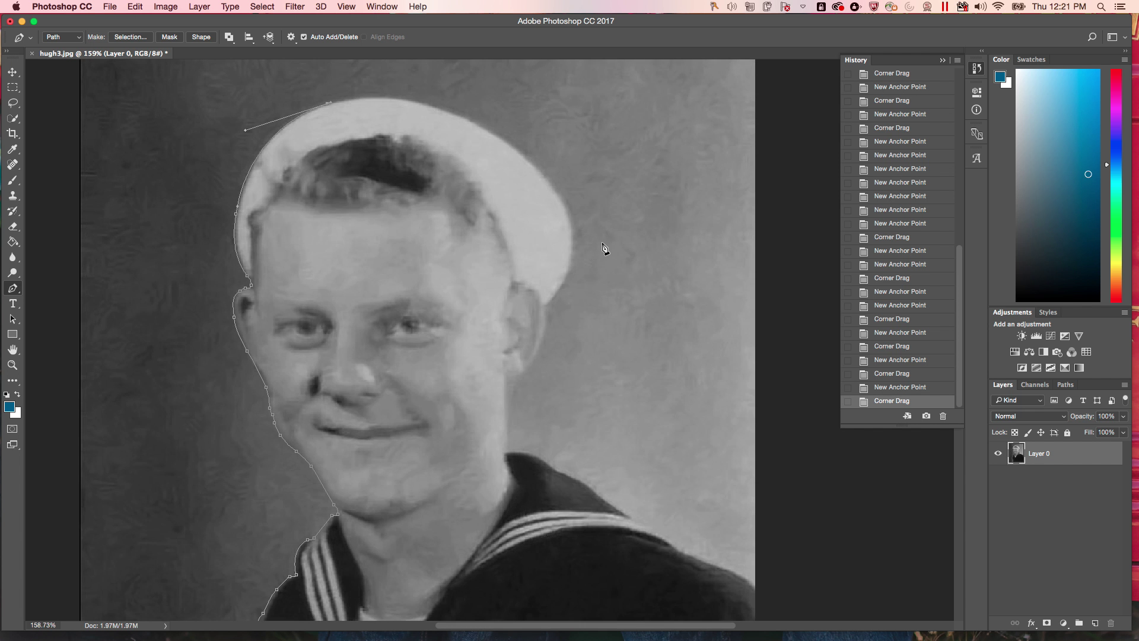
scroll(490, 252, "down", 2)
scroll(490, 252, "up", 10)
scroll(490, 252, "down", 10)
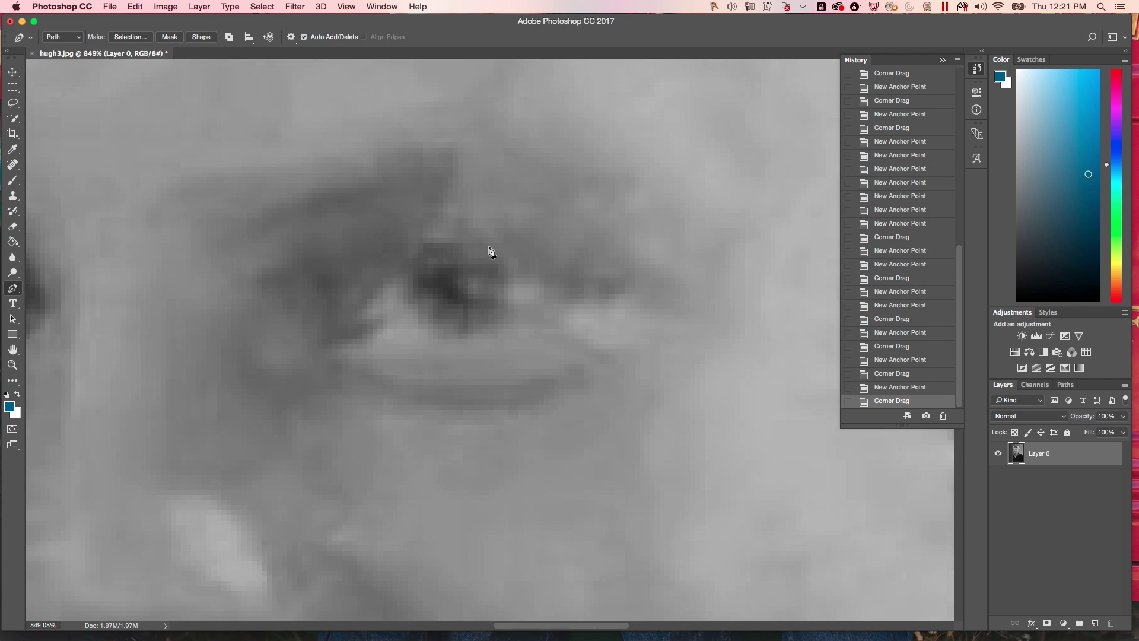
scroll(489, 248, "down", 1)
scroll(489, 248, "up", 3)
scroll(468, 222, "up", 5)
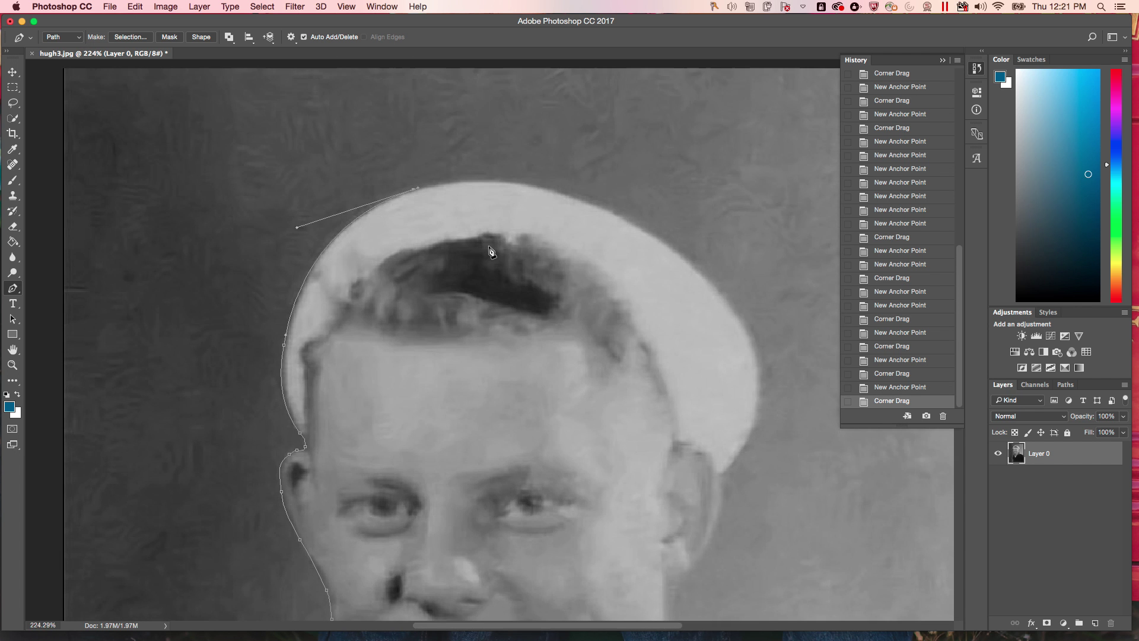
- Trace over the cap's crown to a curved anchor point on its upper right edge, nudge it onto the edge, and shorten its outgoing handle
scroll(447, 193, "up", 4)
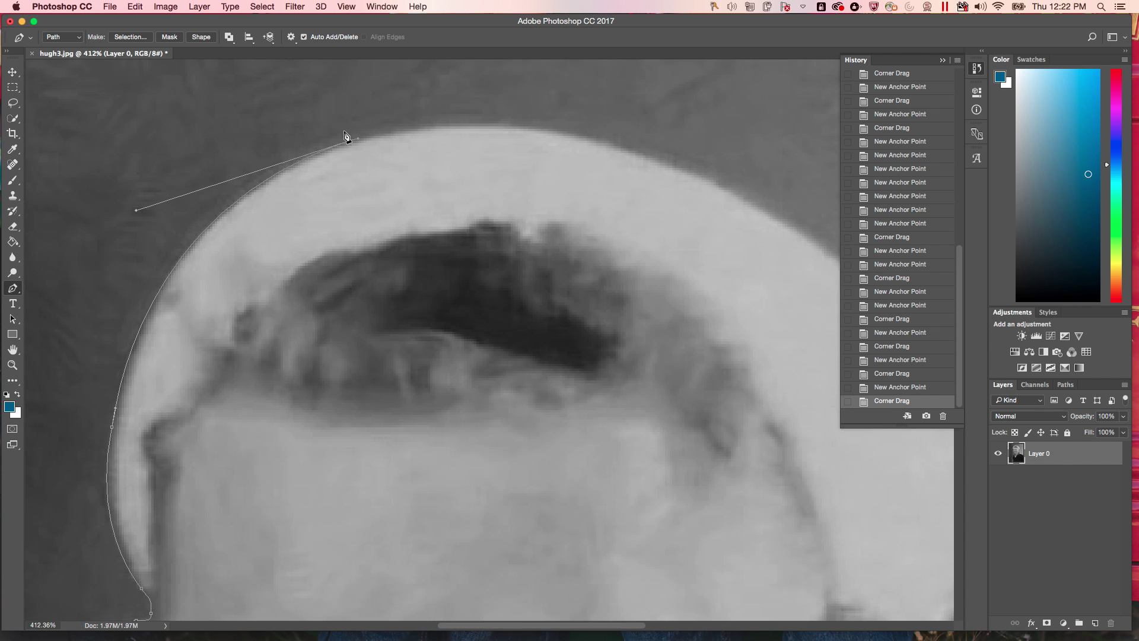
scroll(350, 140, "up", 5)
scroll(356, 150, "down", 5)
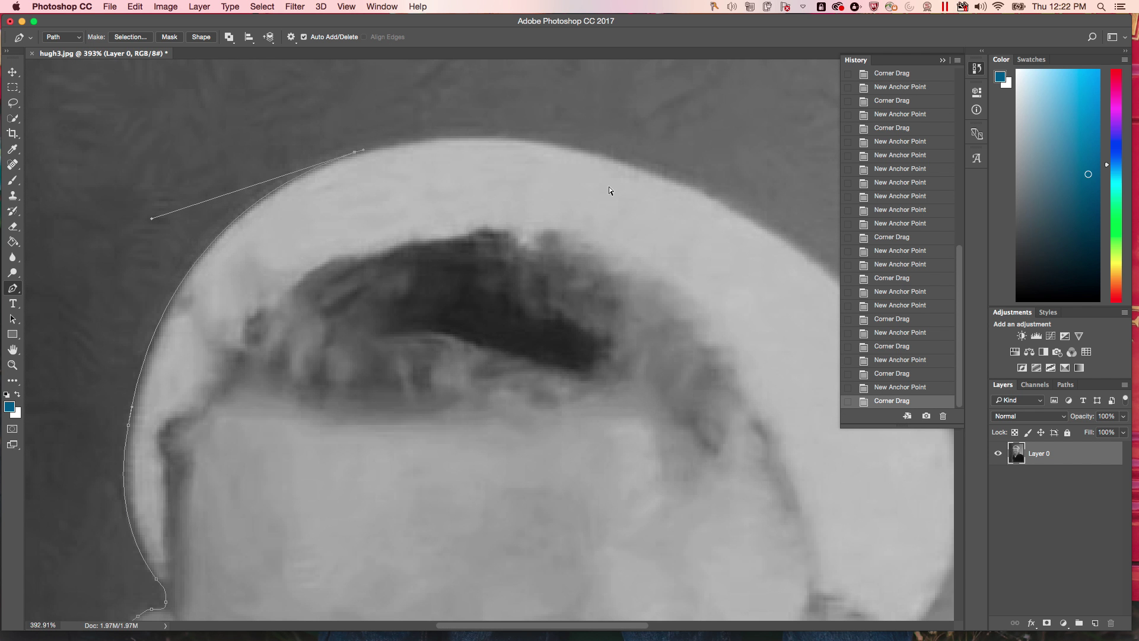
scroll(609, 186, "right", 5)
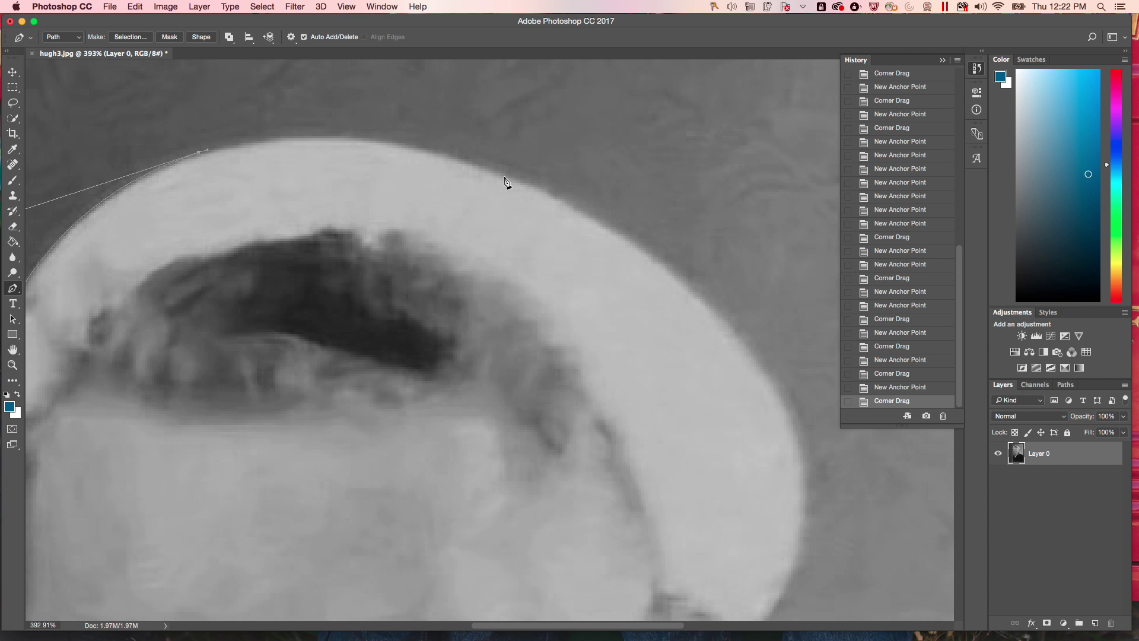
left_click_drag(492, 172, 654, 237)
key("Up")
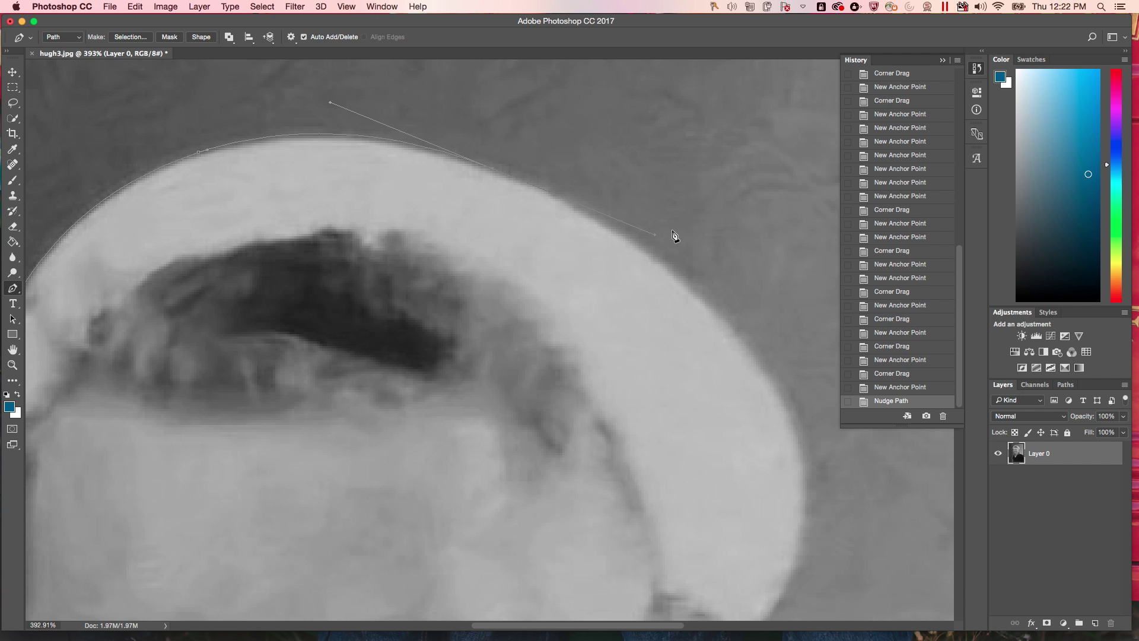
key("Down")
key("Up")
key("Down")
key("Down")
left_click_drag(626, 223, 517, 181)
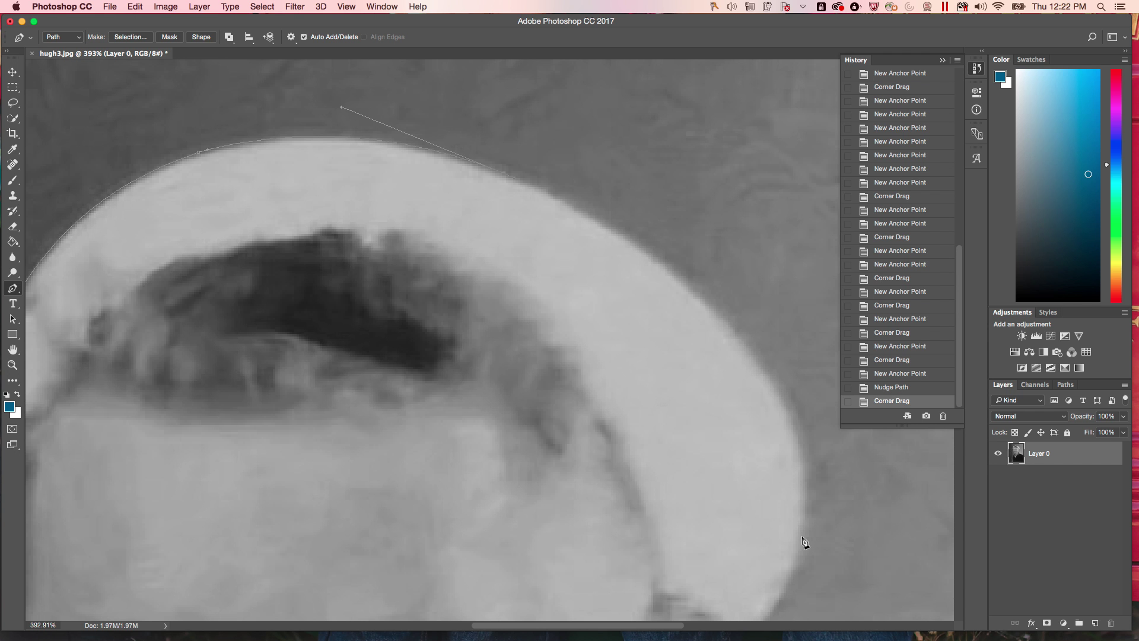
left_click_drag(799, 534, 756, 417)
left_click(766, 423)
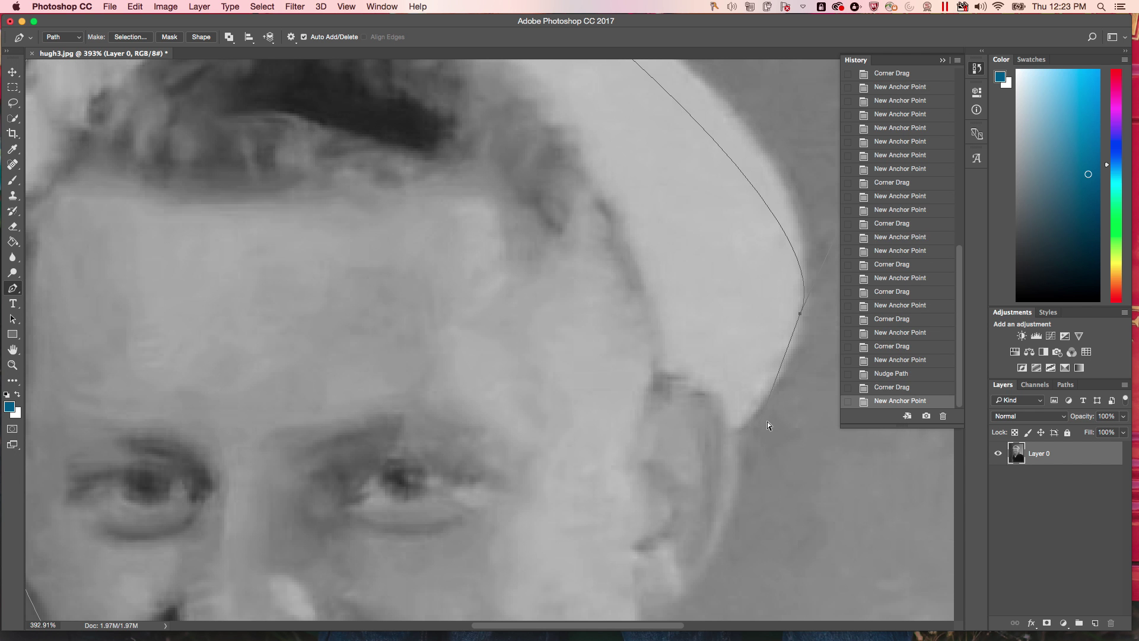
left_click(767, 423, "alt")
scroll(771, 424, "up", 5)
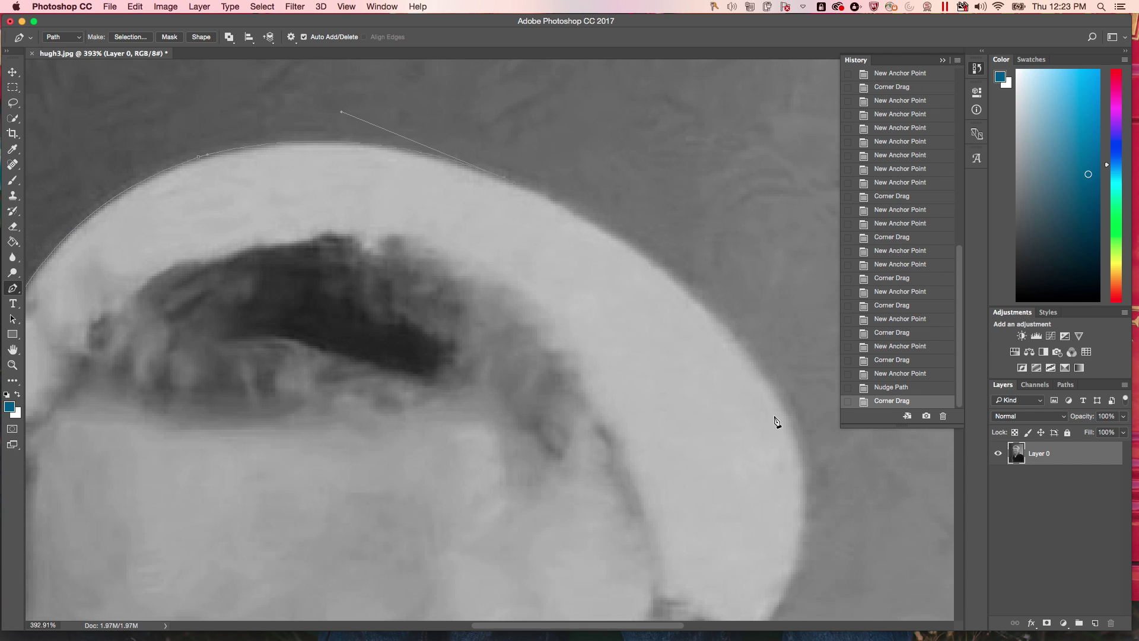
- Trace the cap's right side to a curved anchor point on its lower right edge, shaping the segment to the cap's outline
scroll(774, 421, "down", 5)
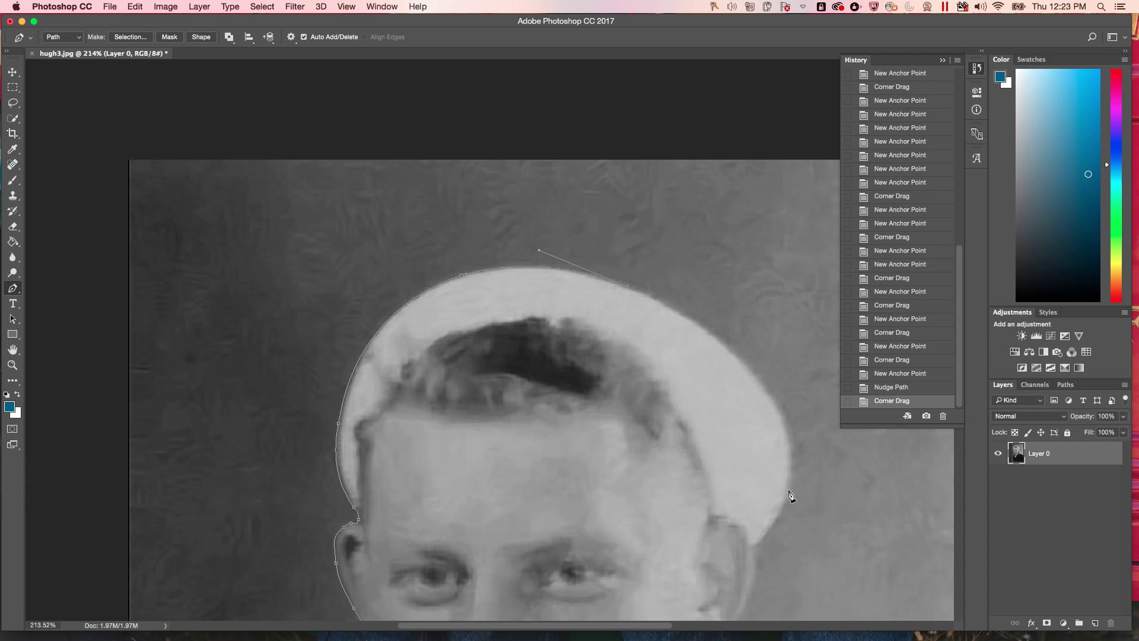
left_click_drag(788, 488, 771, 553)
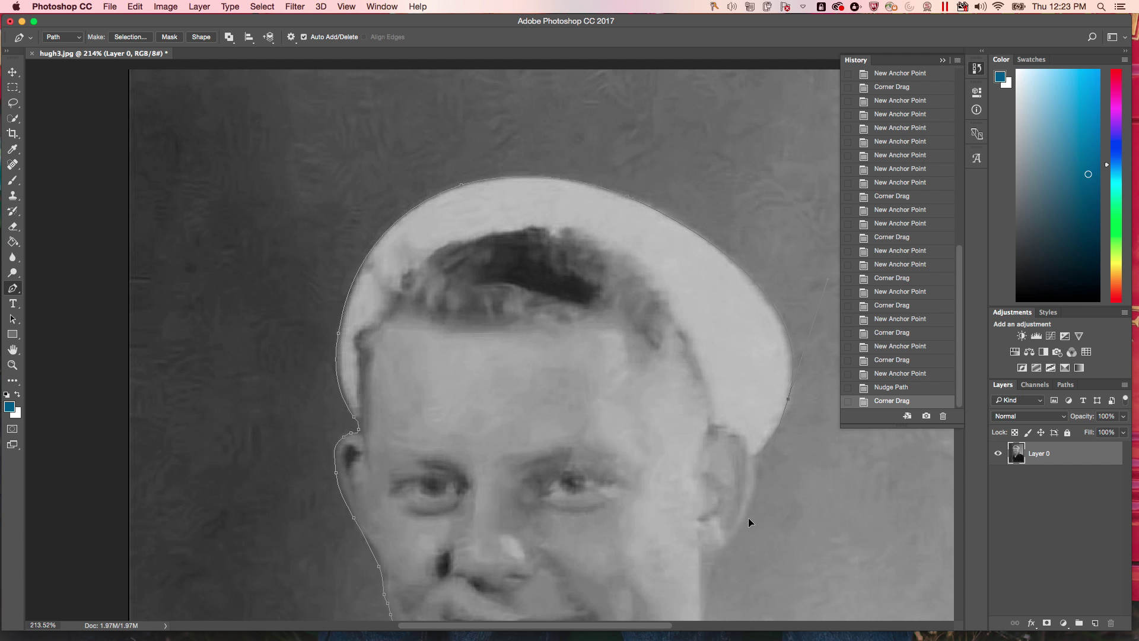
left_click(749, 517)
scroll(751, 519, "up", 5)
scroll(751, 518, "down", 2)
scroll(783, 522, "up", 4)
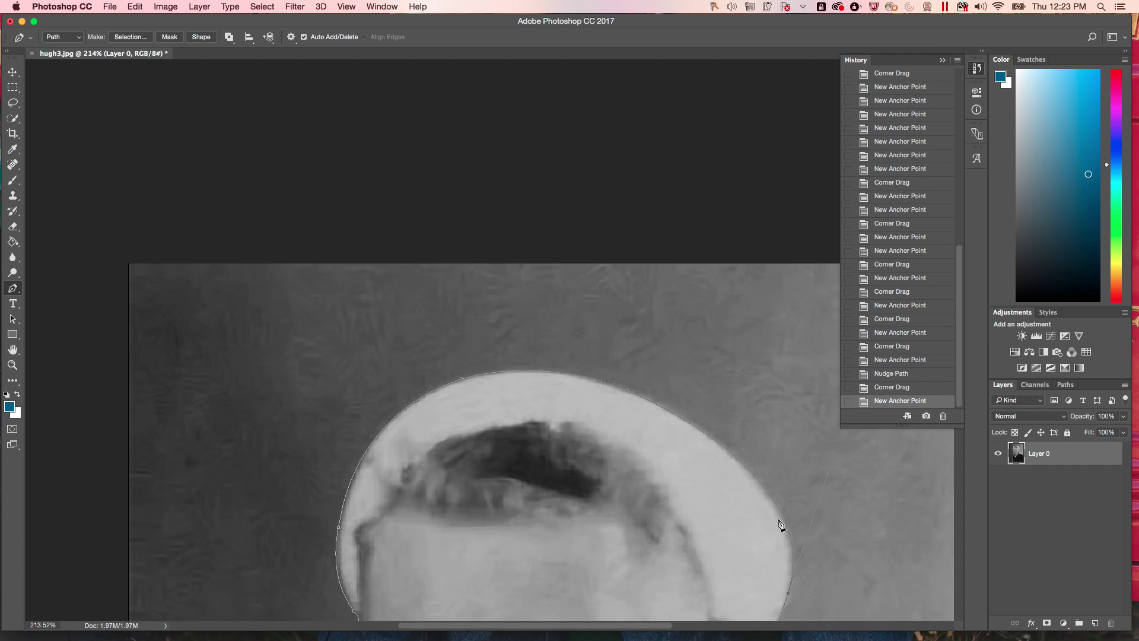
- Examine the traced cap outline and the still untraced ear, neck and collar on the portrait's right side
scroll(780, 526, "down", 7)
scroll(781, 526, "down", 2)
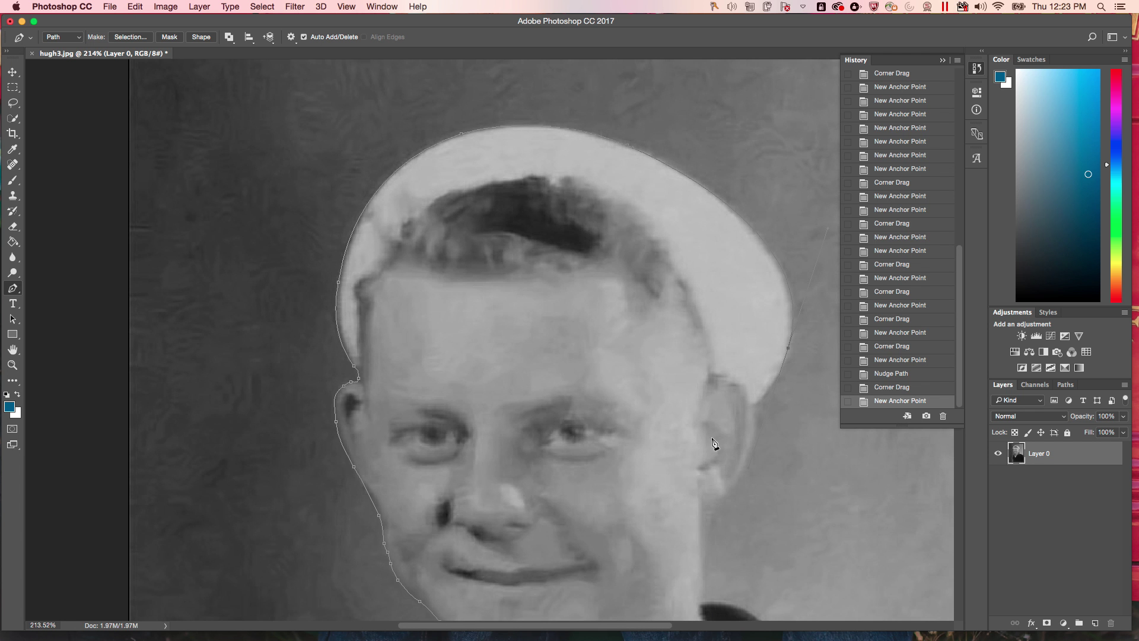
scroll(745, 579, "down", 3)
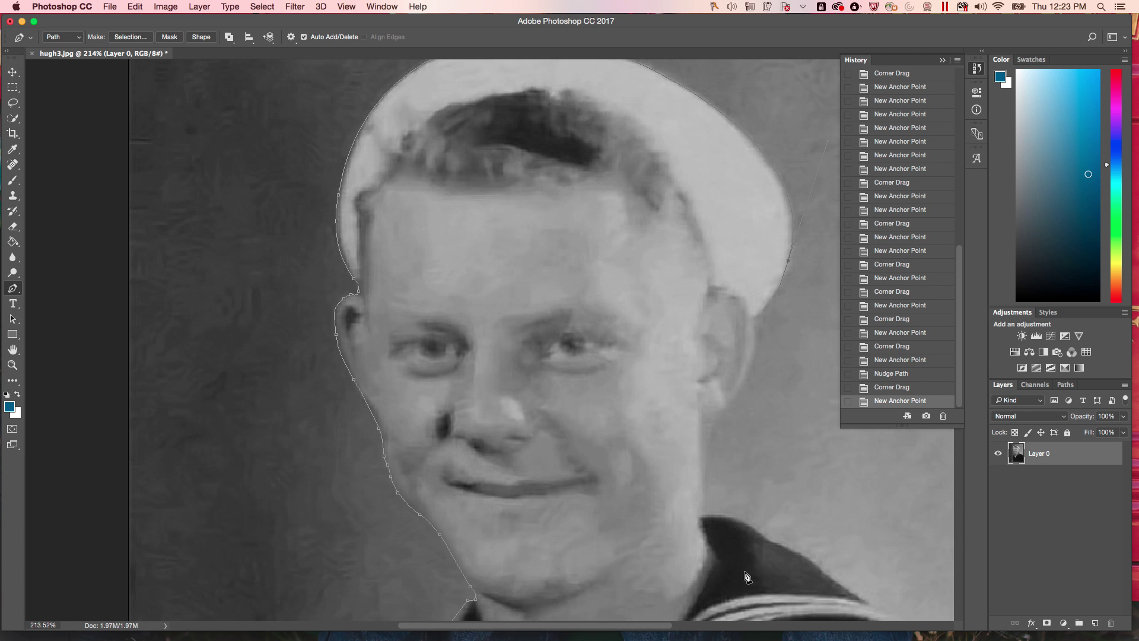
scroll(745, 578, "up", 9)
scroll(748, 574, "down", 4)
scroll(747, 571, "up", 5)
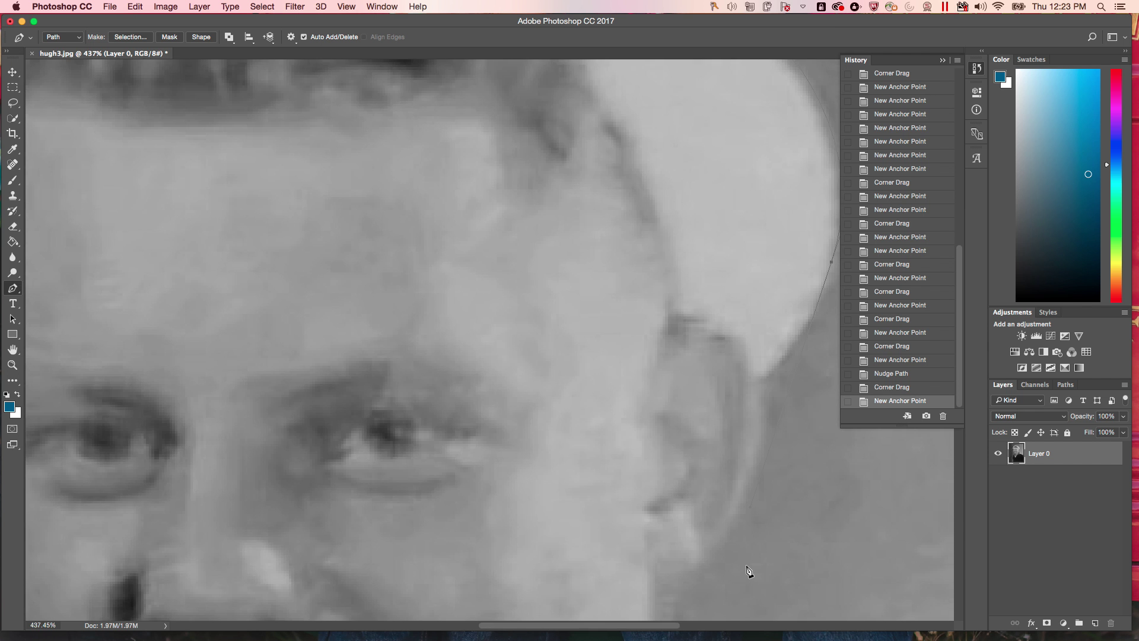
scroll(747, 572, "down", 2)
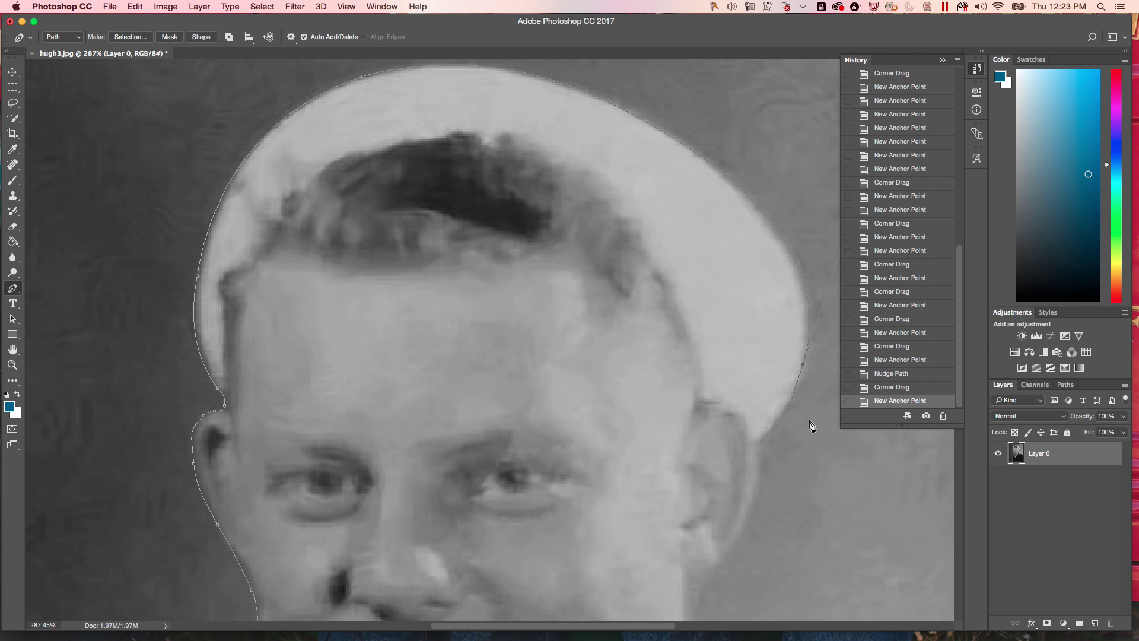
scroll(811, 426, "down", 8)
scroll(801, 420, "up", 6)
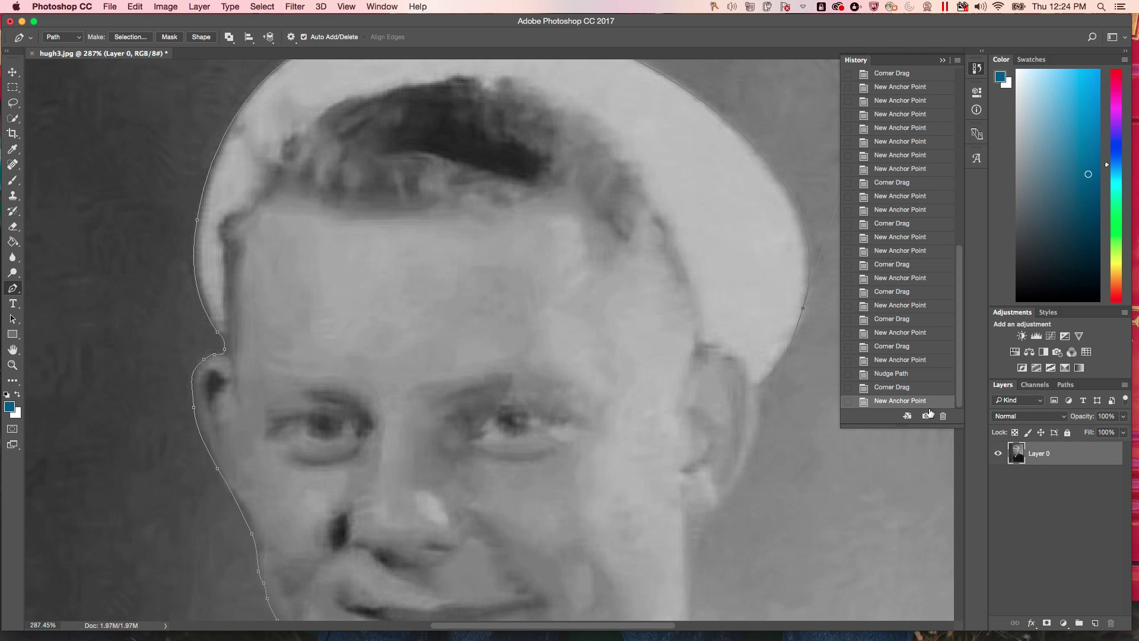
left_click(905, 386)
scroll(771, 349, "up", 3)
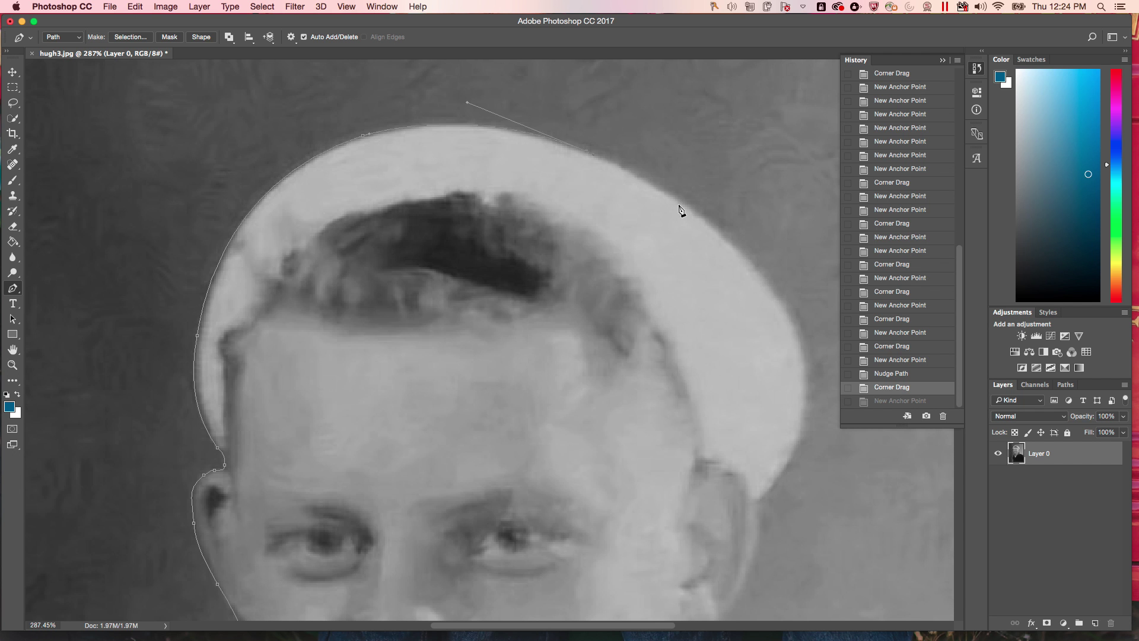
left_click(713, 227)
left_click(753, 278)
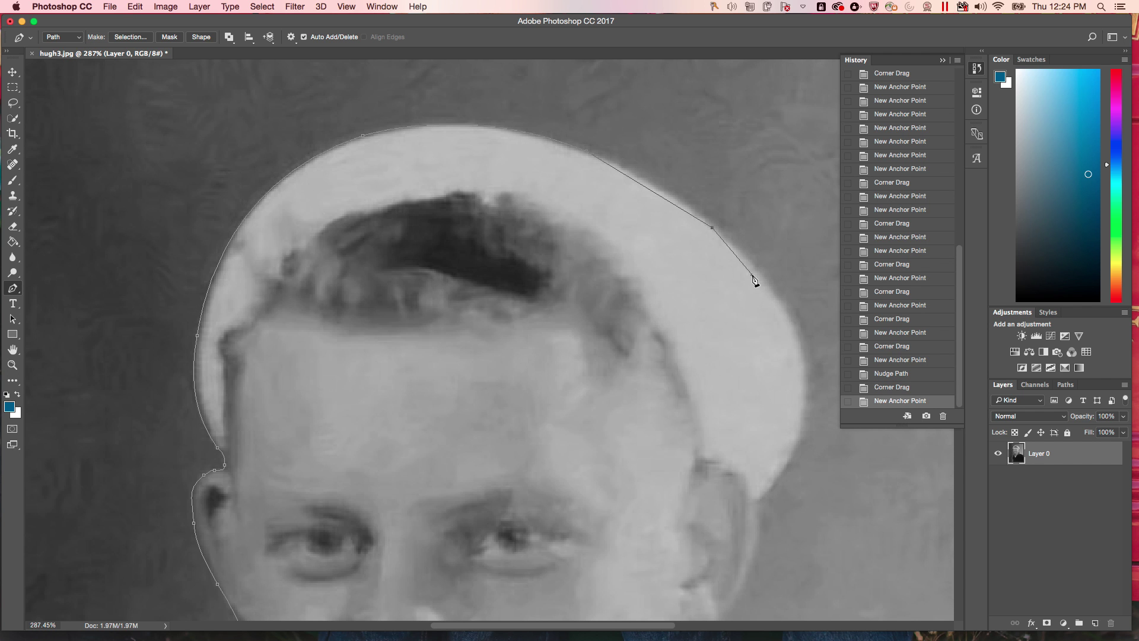
- Revert to the shortened crown handle, trace to a curved anchor point on the cap's upper right edge, and shorten its outgoing handle
left_click(884, 386)
left_click_drag(705, 222, 748, 267)
left_click(750, 260, "alt")
left_click_drag(803, 375, 805, 445)
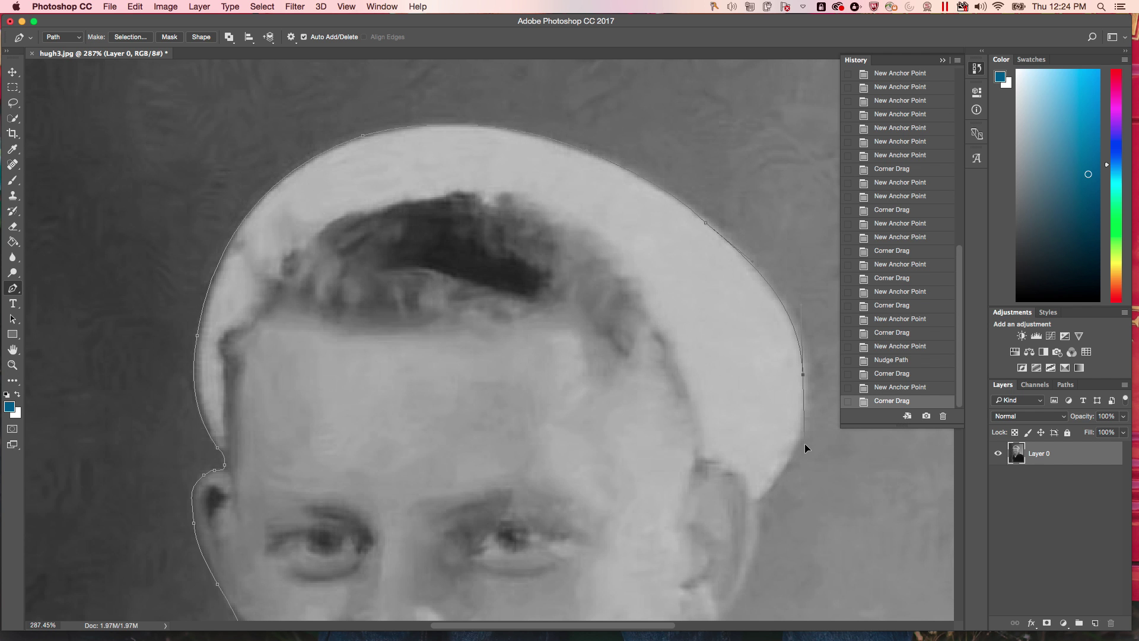
left_click(804, 444)
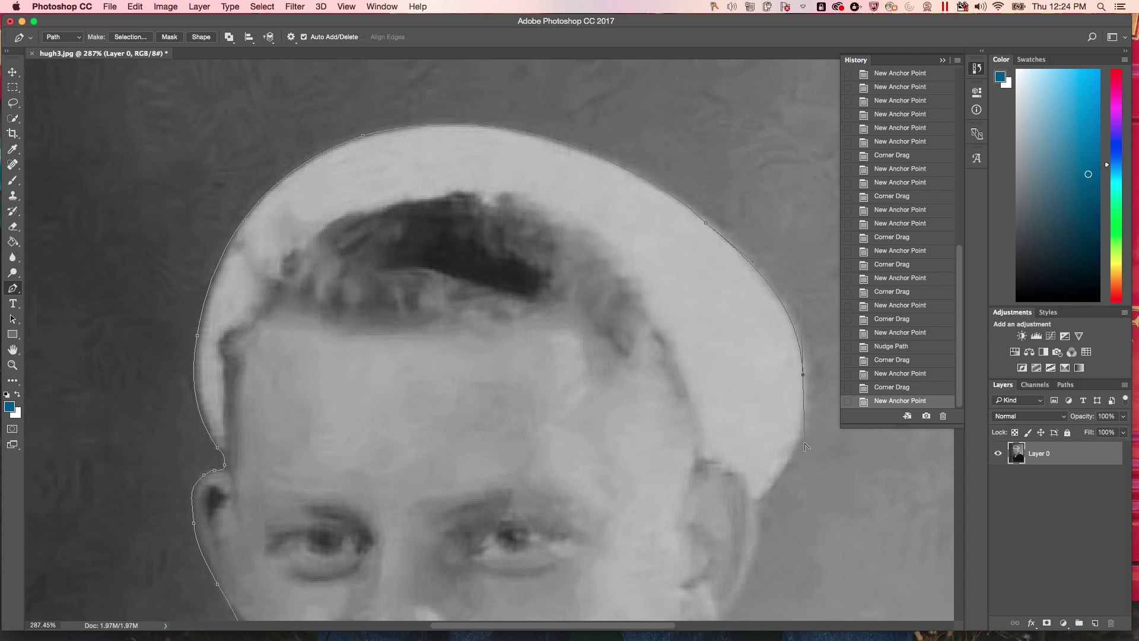
key("Right")
key("Right")
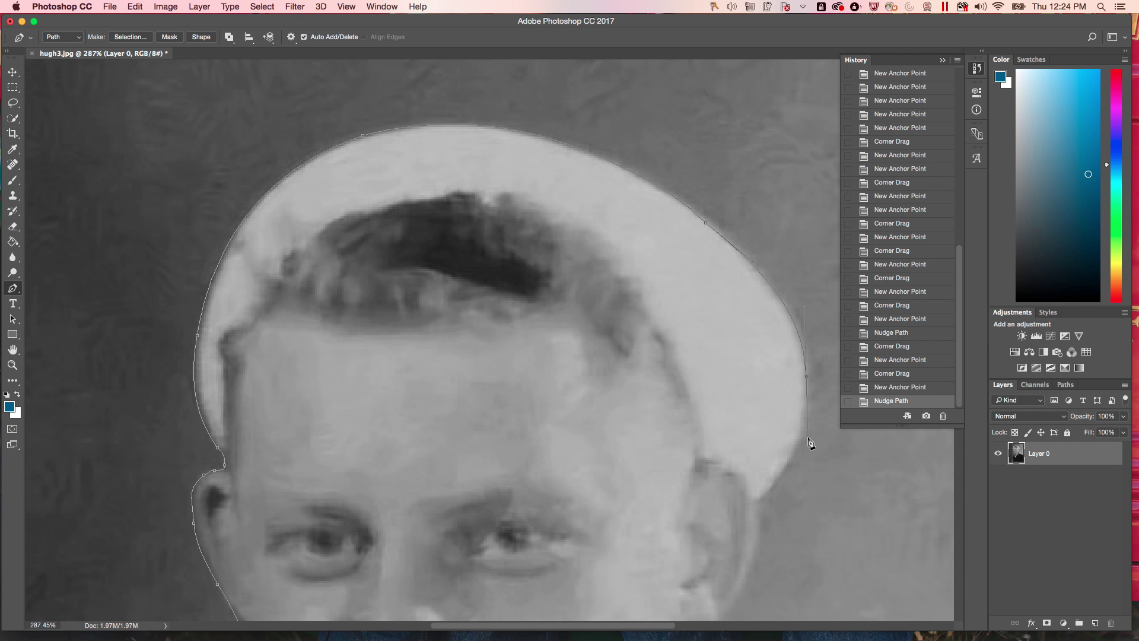
left_click(784, 444)
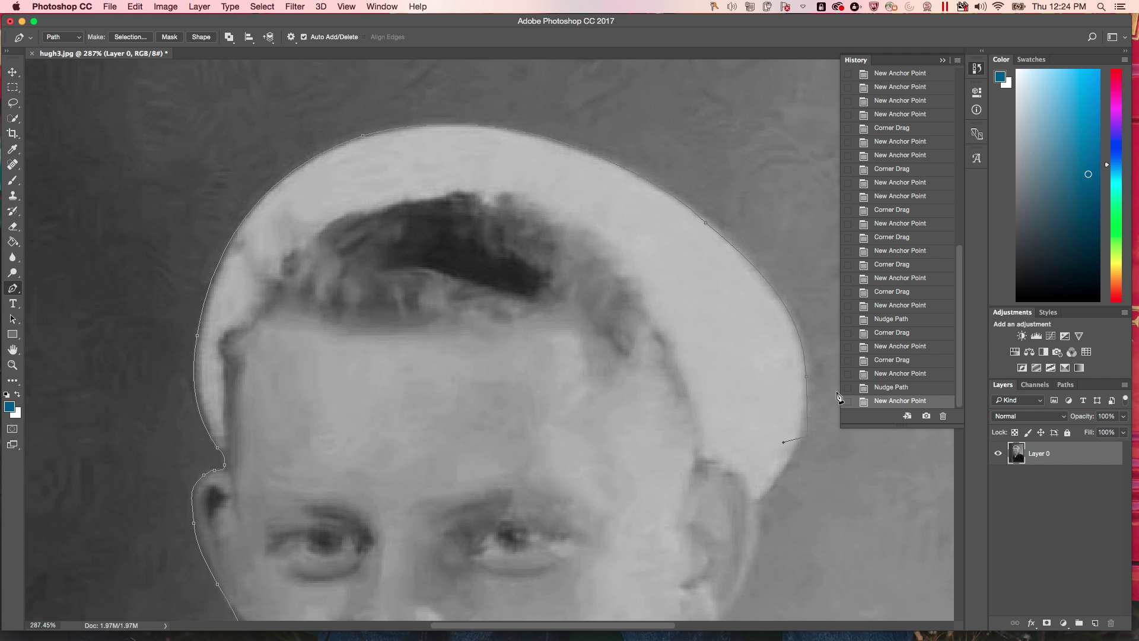
left_click(893, 388)
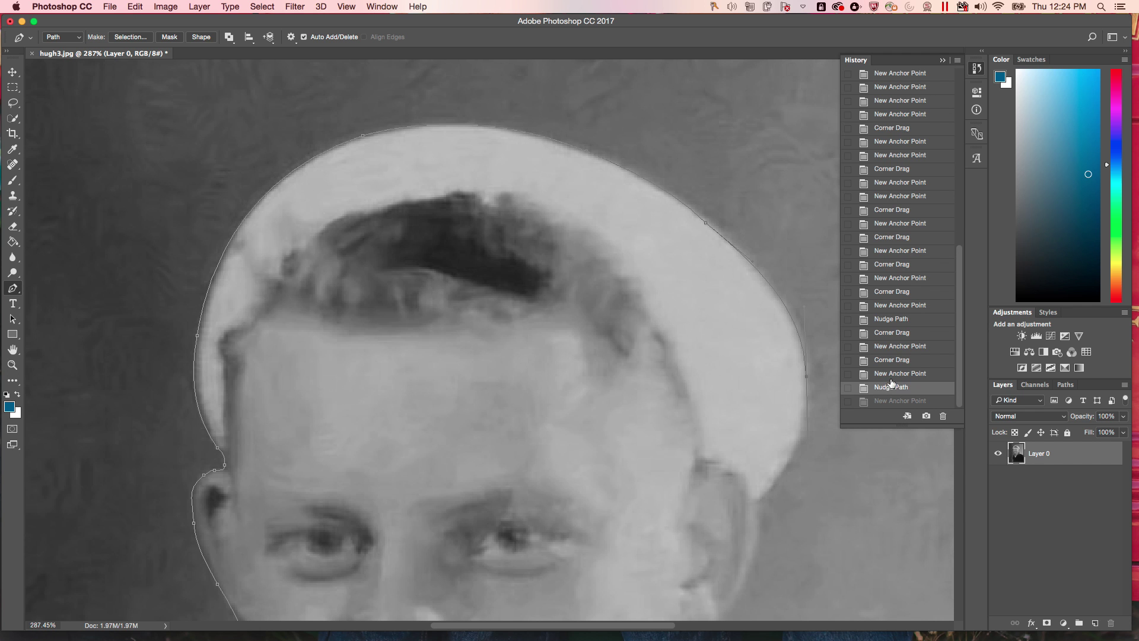
left_click(892, 377)
left_click(897, 360)
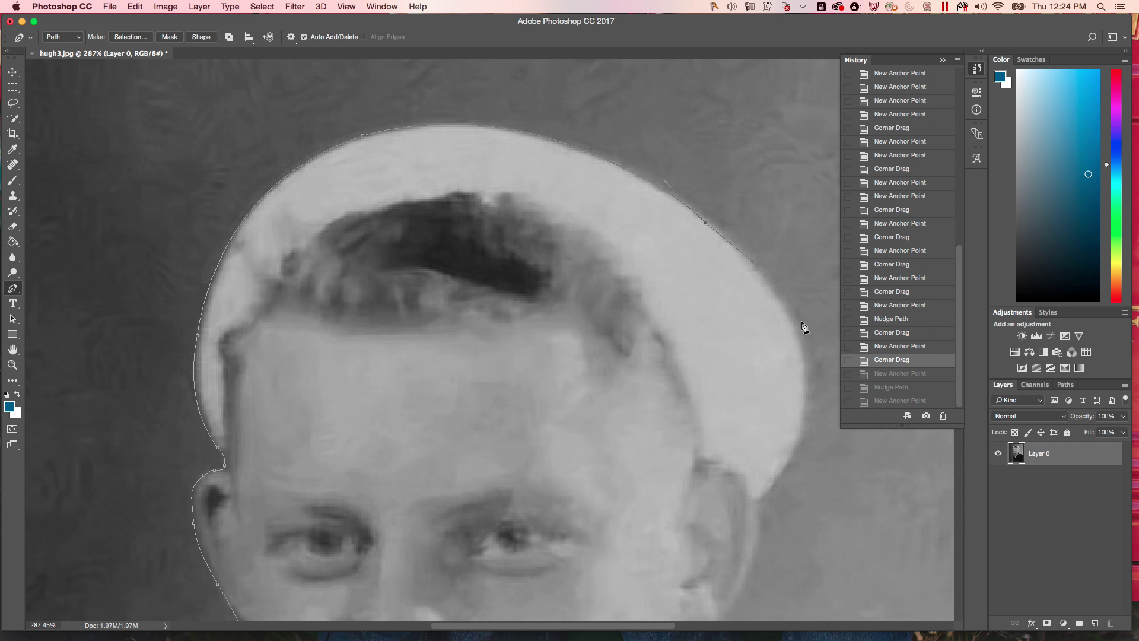
- Trace the cap's right side with two curved anchor points down to its lower right edge, shortening each point's outgoing handle
left_click_drag(803, 354, 810, 407)
left_click(810, 408)
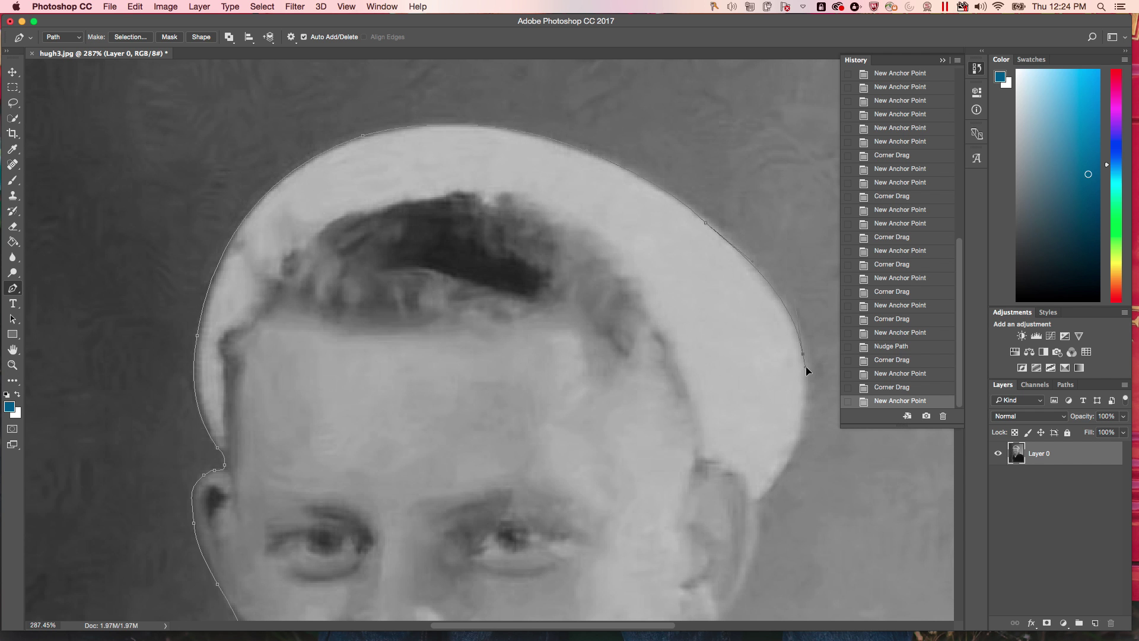
left_click_drag(805, 367, 806, 366)
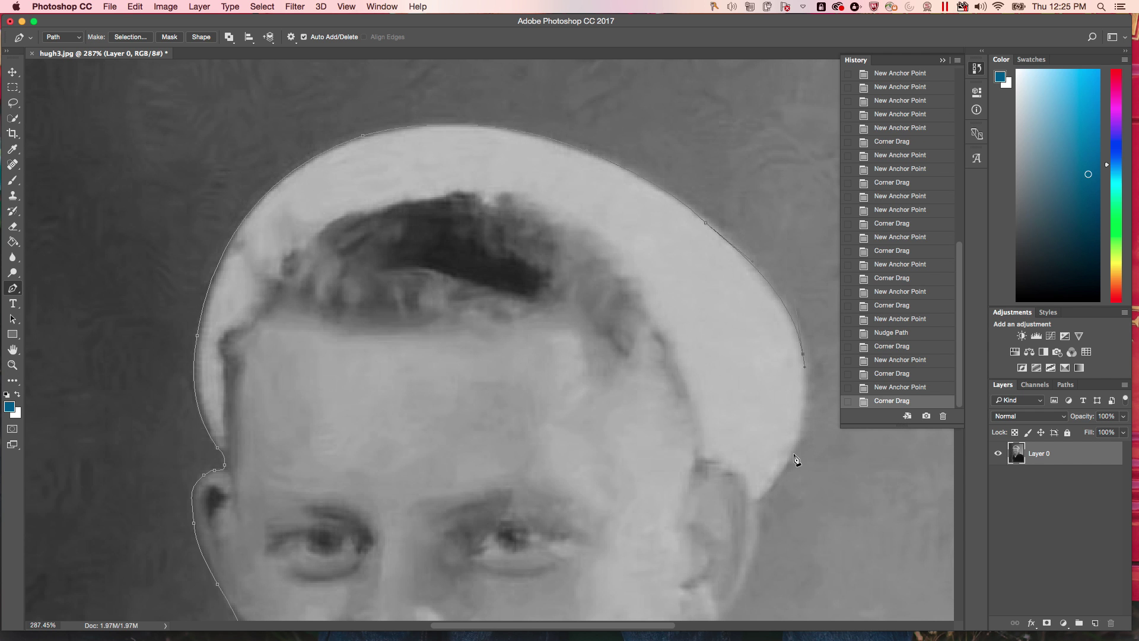
left_click_drag(793, 454, 776, 486)
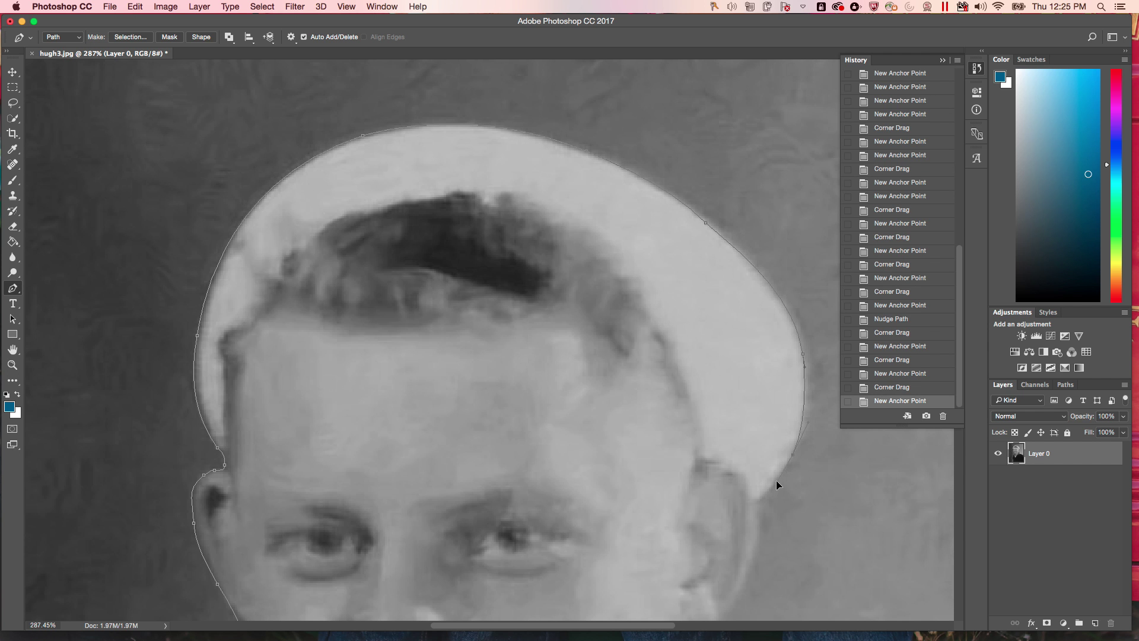
left_click(776, 482, "alt")
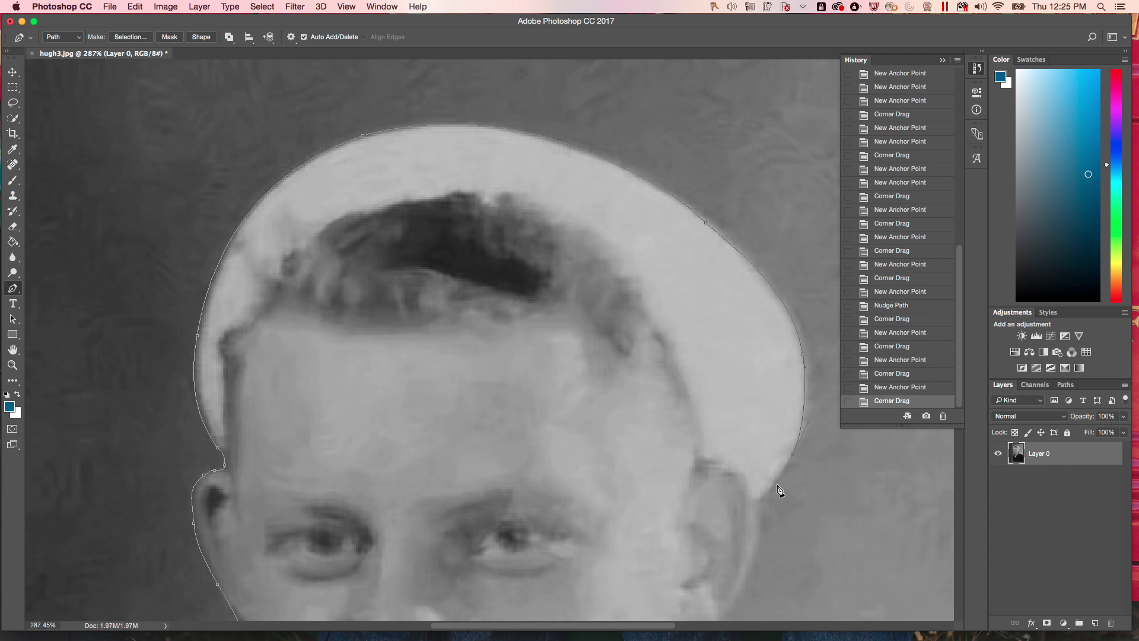
- Trace the cap's lower right tip into the ear with anchor points, and adjust the outgoing handle along the upper ear edge
scroll(773, 515, "down", 2)
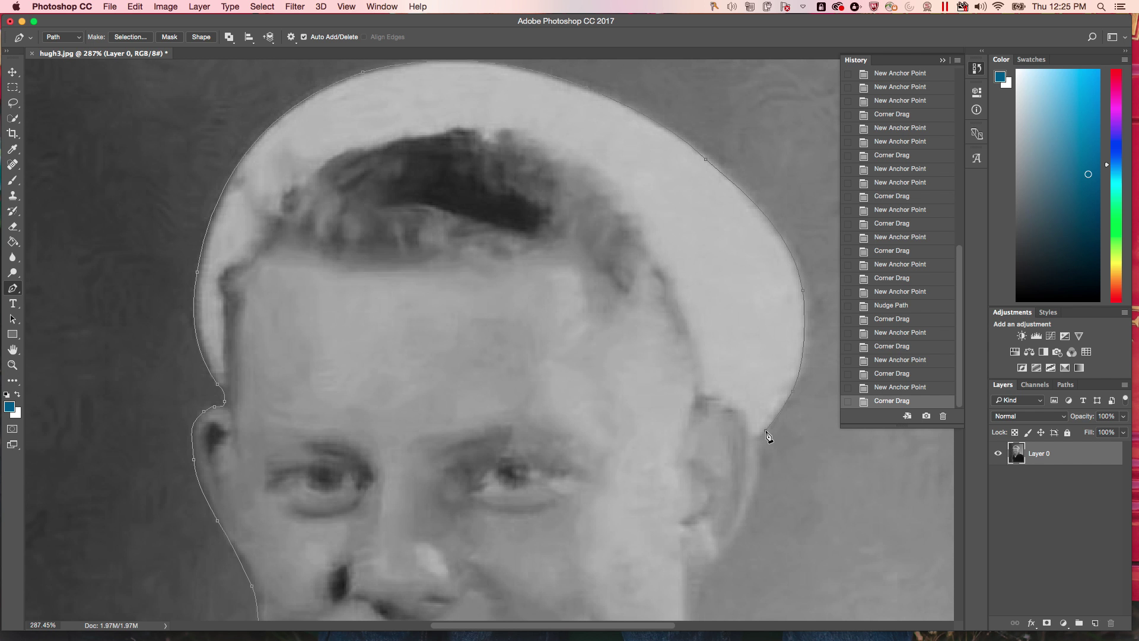
left_click(762, 432)
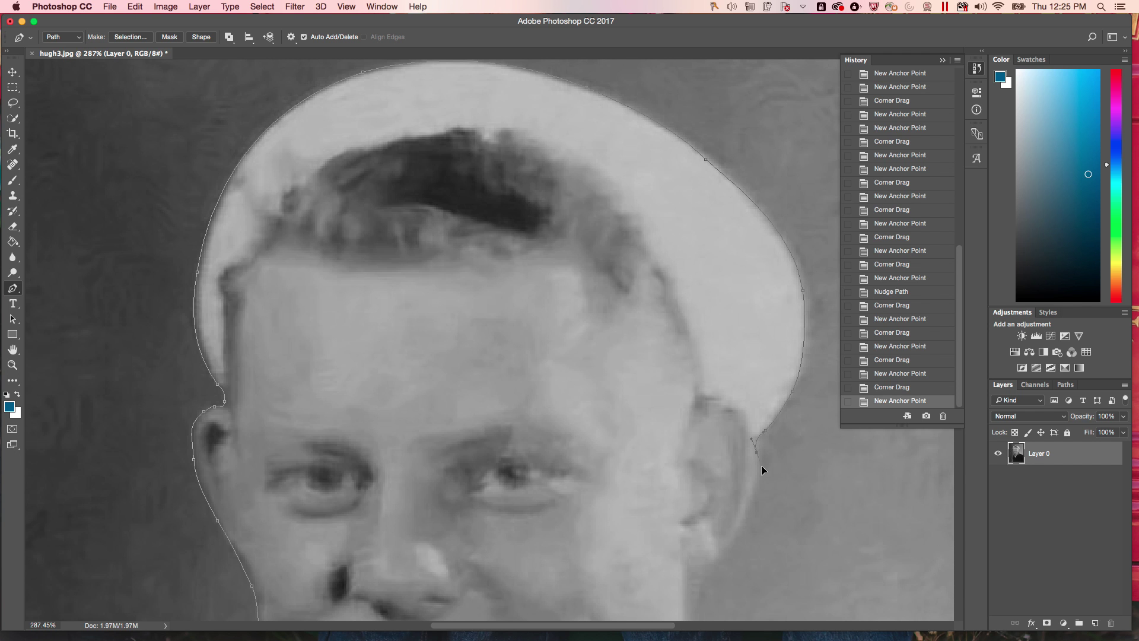
left_click_drag(761, 466, 759, 468)
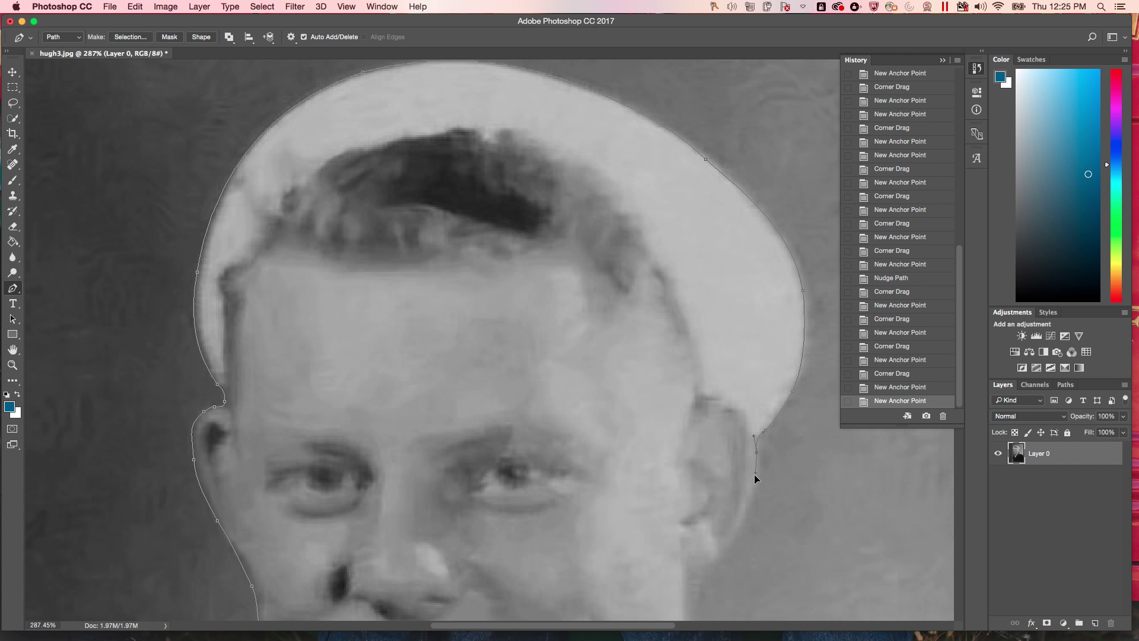
left_click(759, 476, "alt")
- Trace the right ear's outer edge down to the lobe with curved anchor points, and shorten the last outgoing handle
scroll(758, 477, "down", 4)
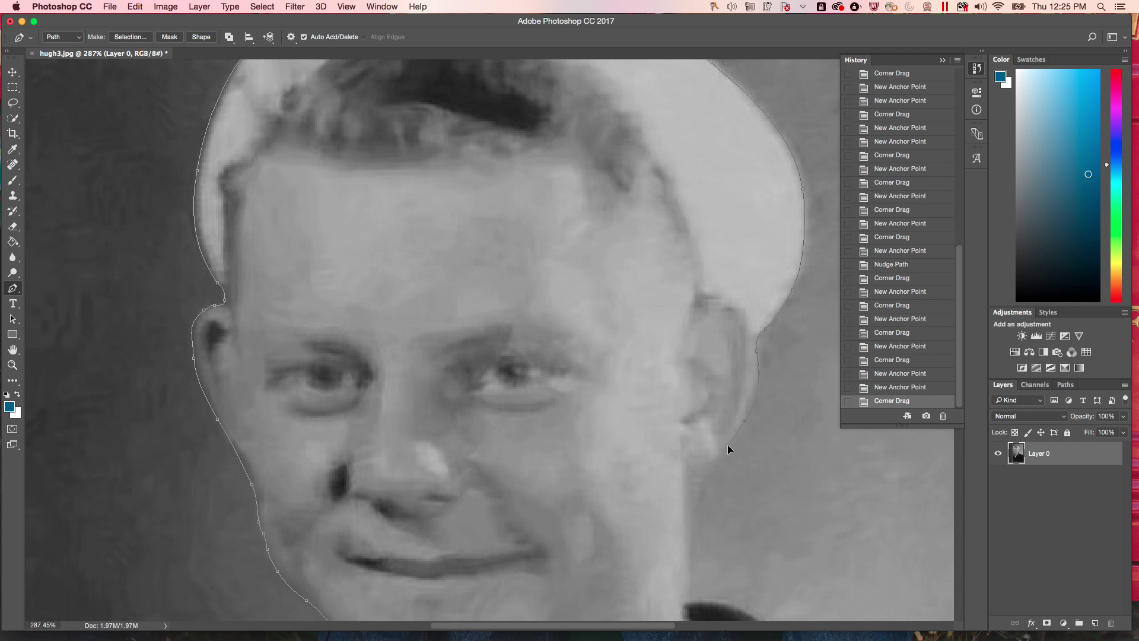
left_click(729, 445)
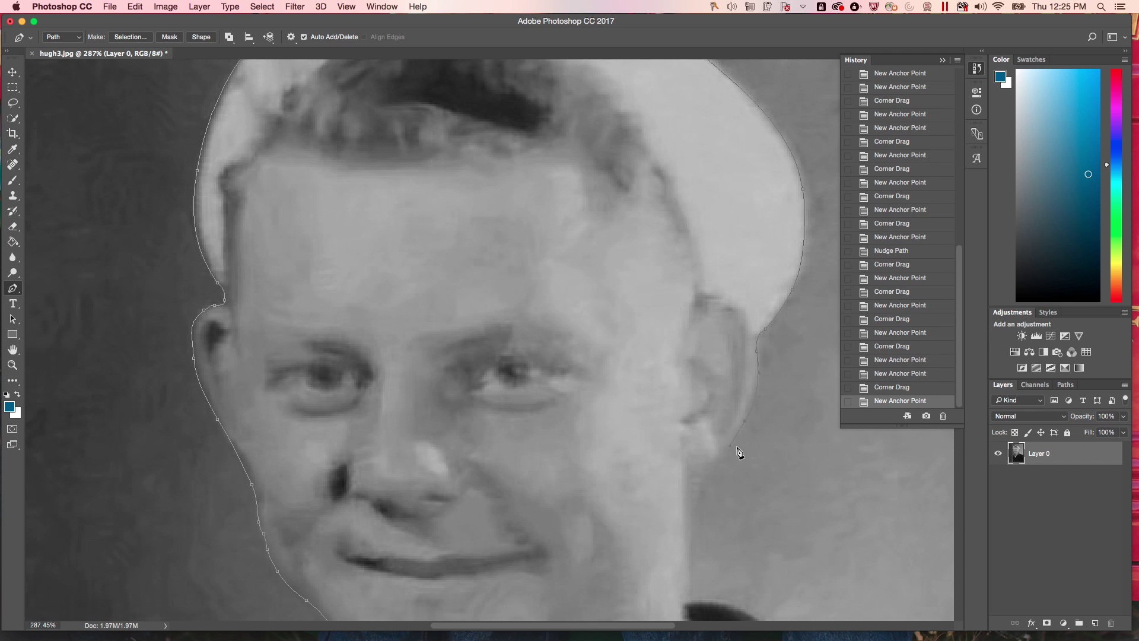
left_click(700, 465)
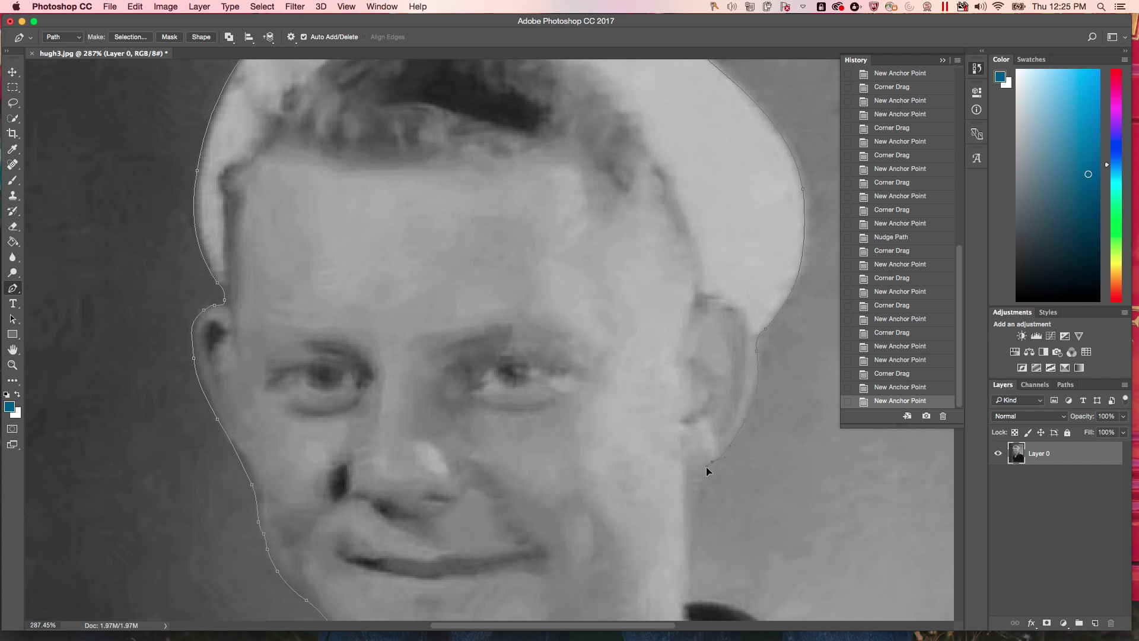
left_click(708, 466, "alt")
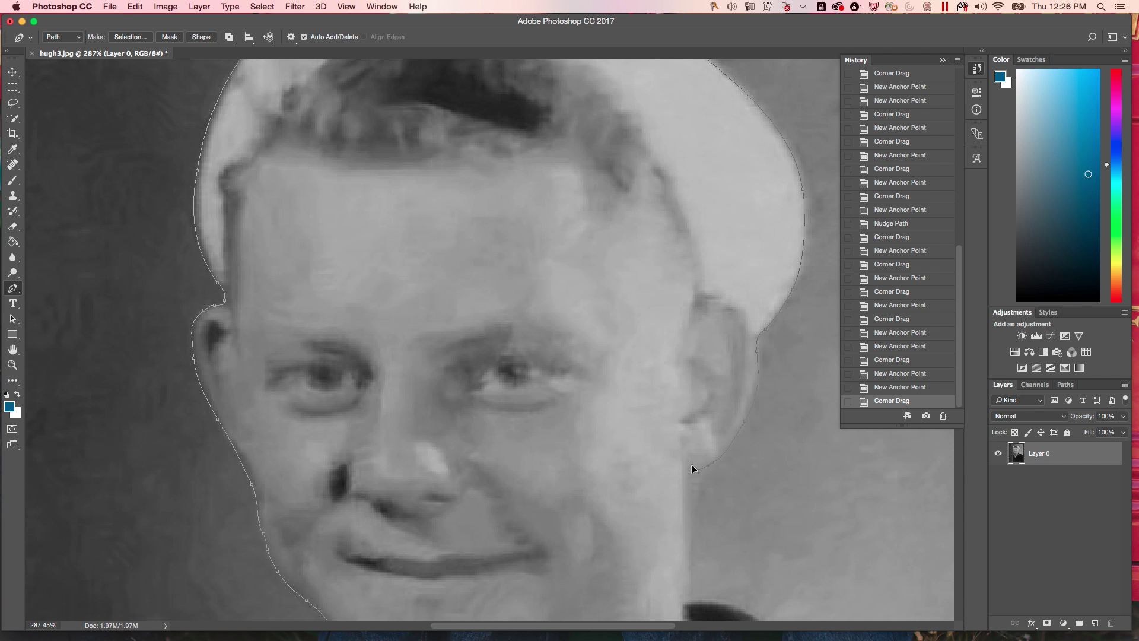
- Trace under the right earlobe to the corner where it meets the neck, and adjust the outgoing handle down the neck
left_click(692, 465)
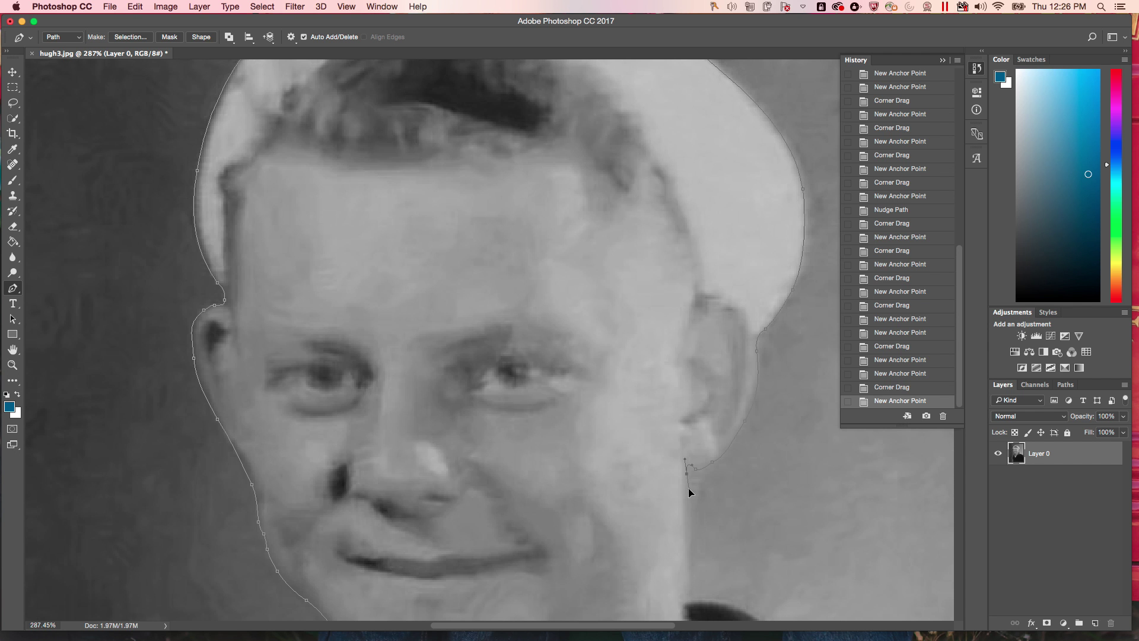
left_click(688, 488)
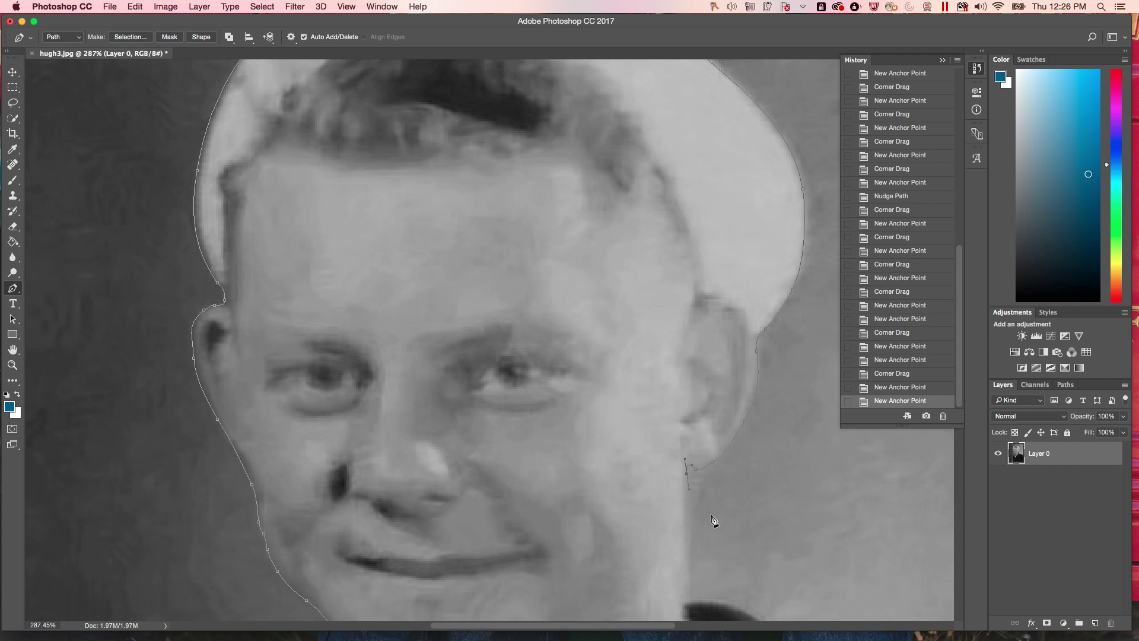
left_click(687, 488, "alt")
- Trace the neck's right edge down to the collar and onto the collar's top edge, adjusting the last outgoing handle
scroll(688, 491, "down", 5)
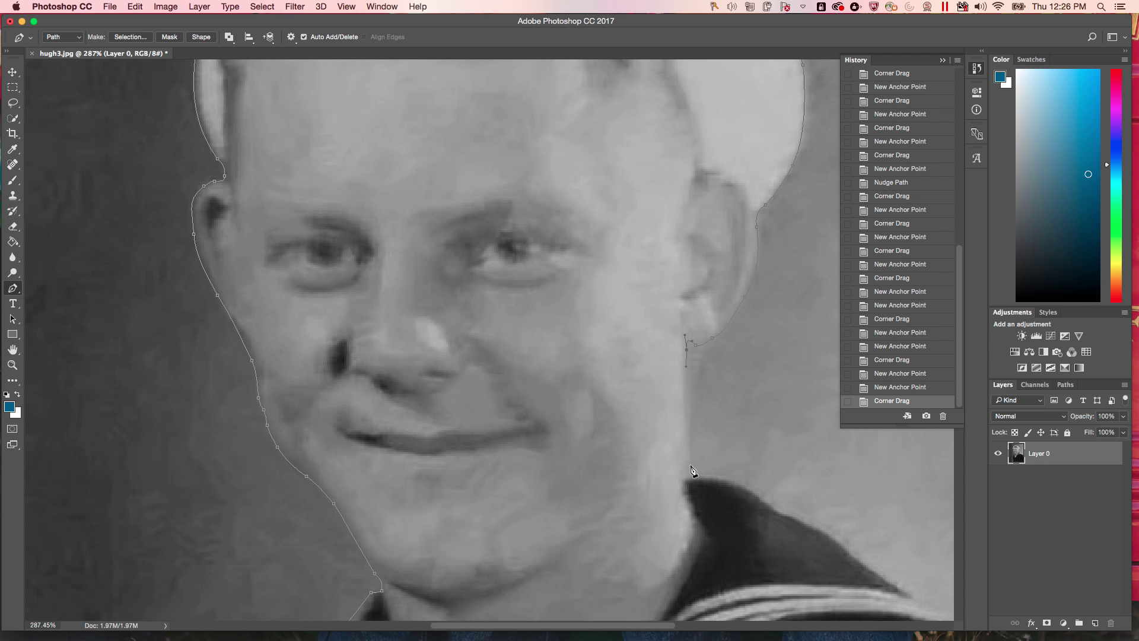
left_click(689, 466)
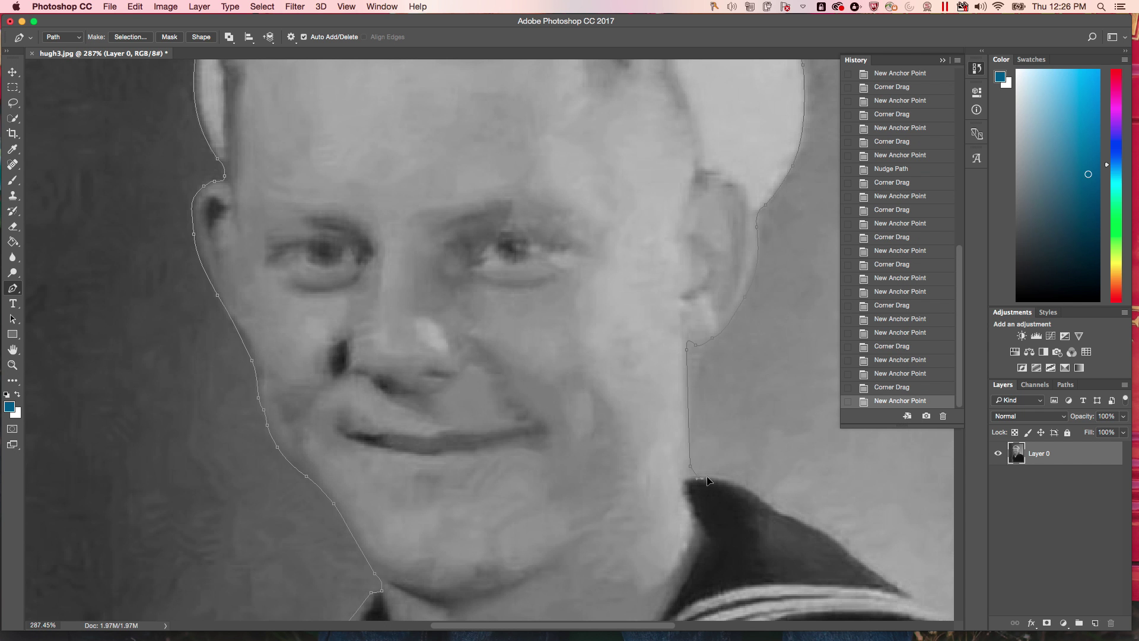
left_click_drag(726, 486, 721, 479)
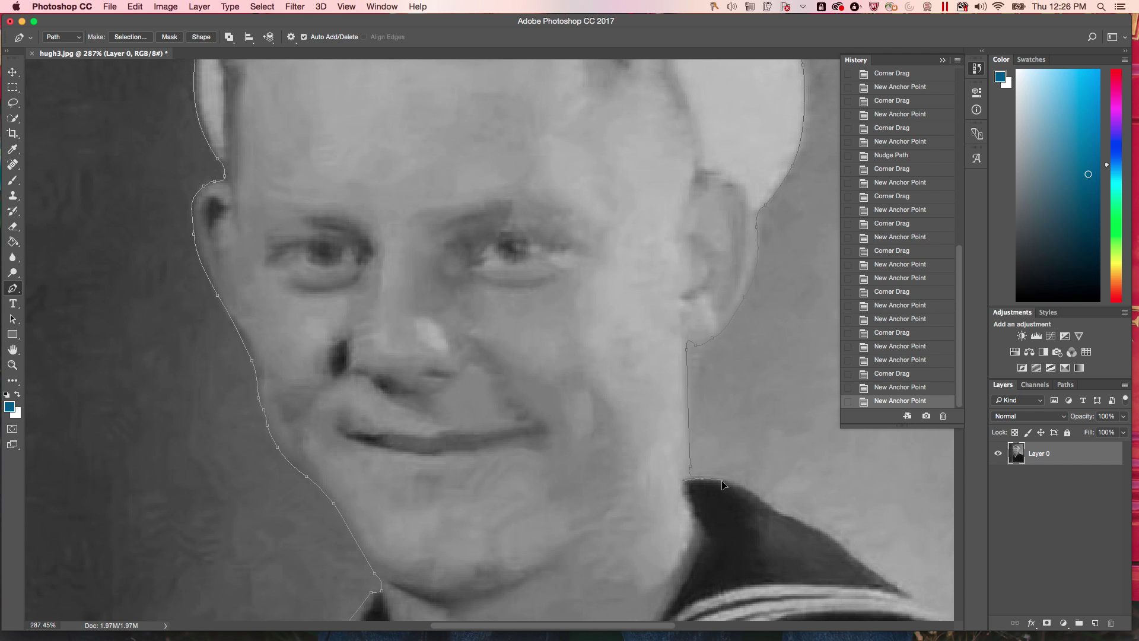
left_click(723, 485, "alt")
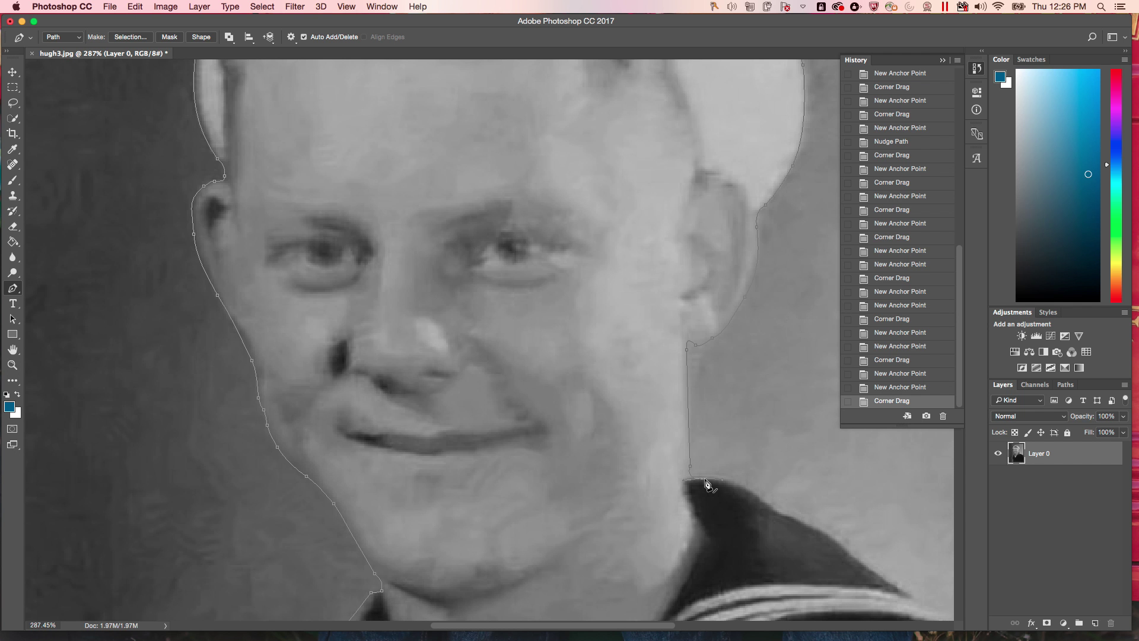
- Add a curved anchor point where the collar's top starts to slope down, and align its outgoing handle with the collar edge
left_click(743, 488)
left_click_drag(752, 494, 754, 501)
left_click(758, 503)
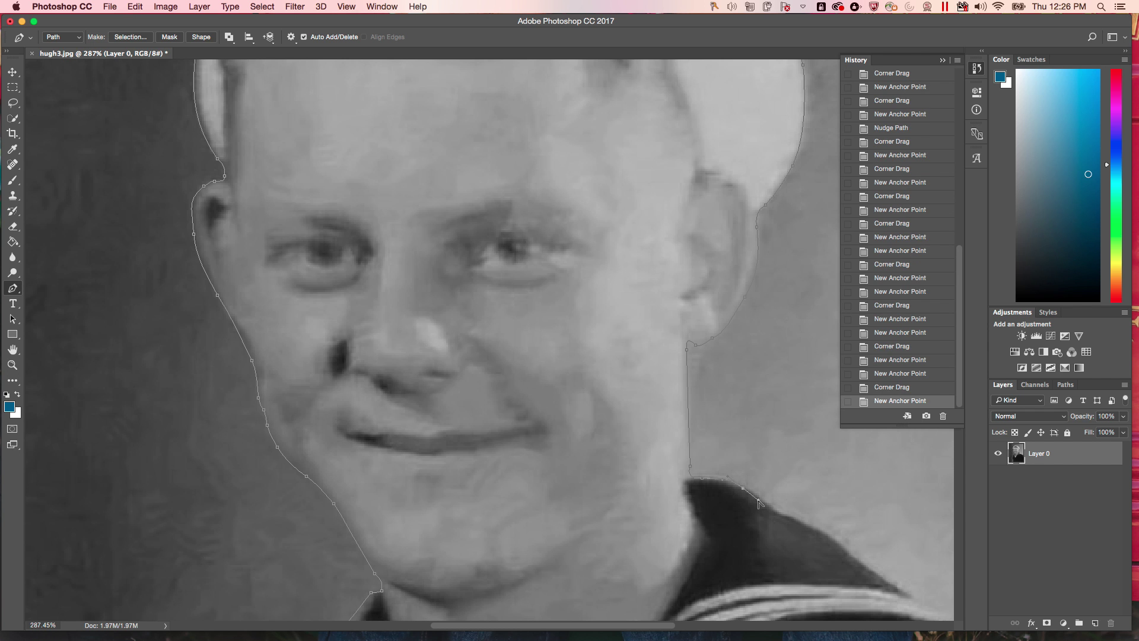
left_click(757, 496, "alt")
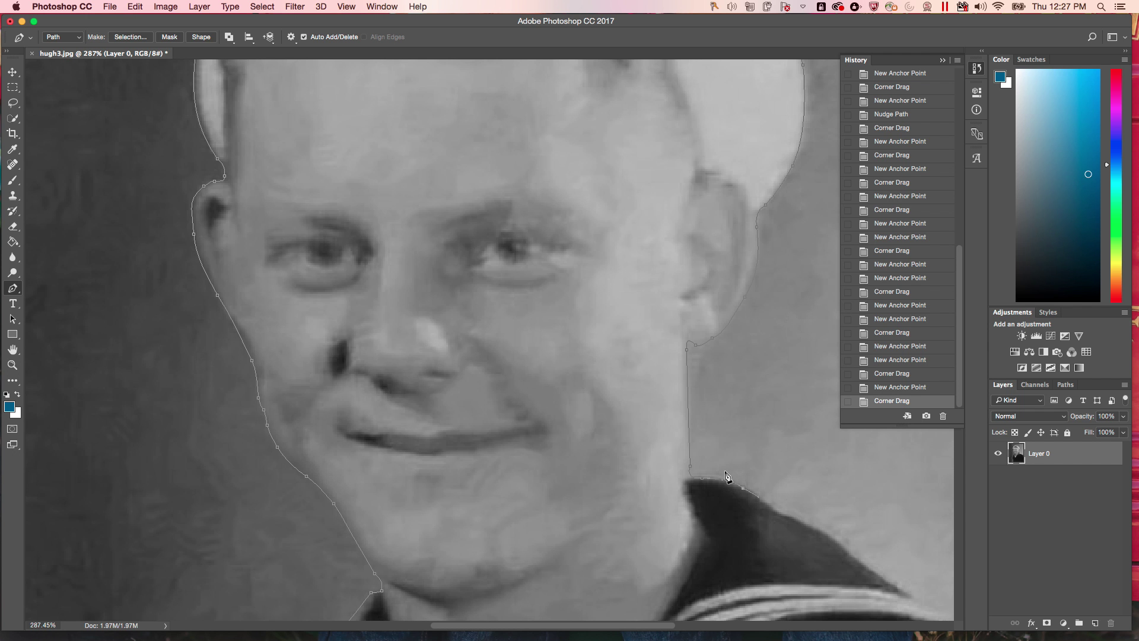
- Add a curved anchor point partway down the right collar's slope and adjust its outgoing handle to follow the edge
scroll(906, 525, "down", 3)
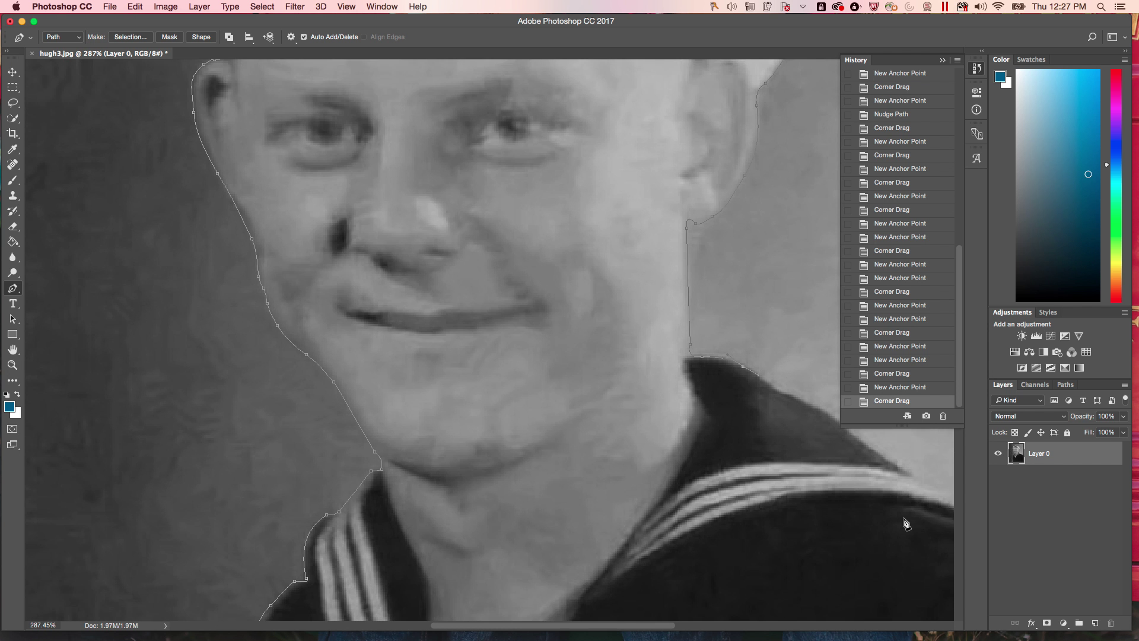
scroll(901, 525, "down", 5)
scroll(901, 525, "up", 10)
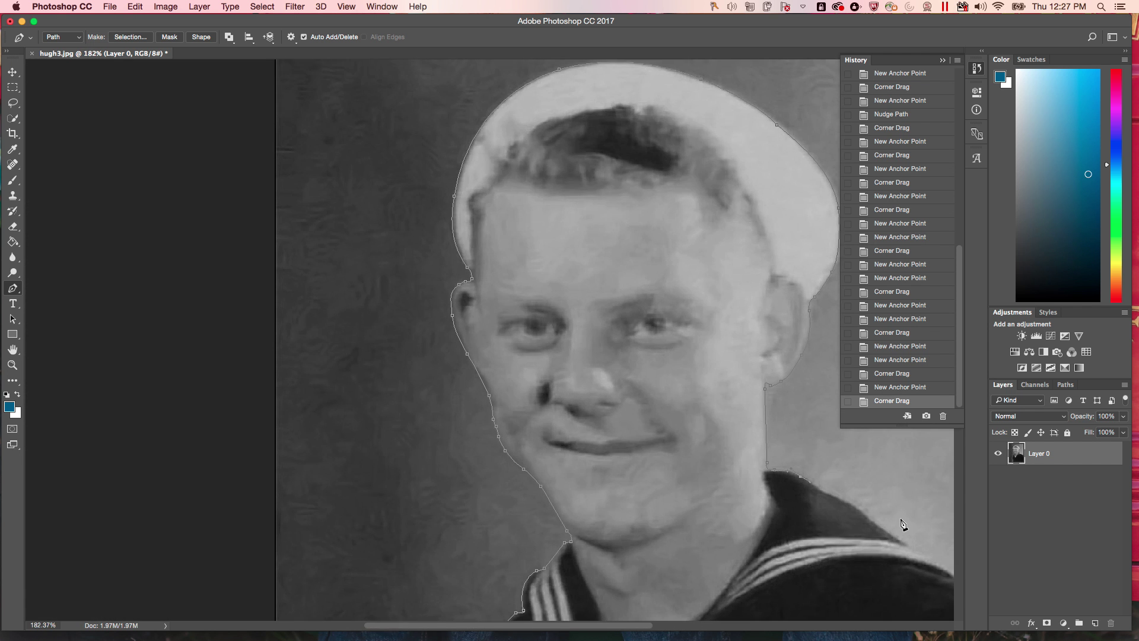
scroll(902, 525, "up", 3)
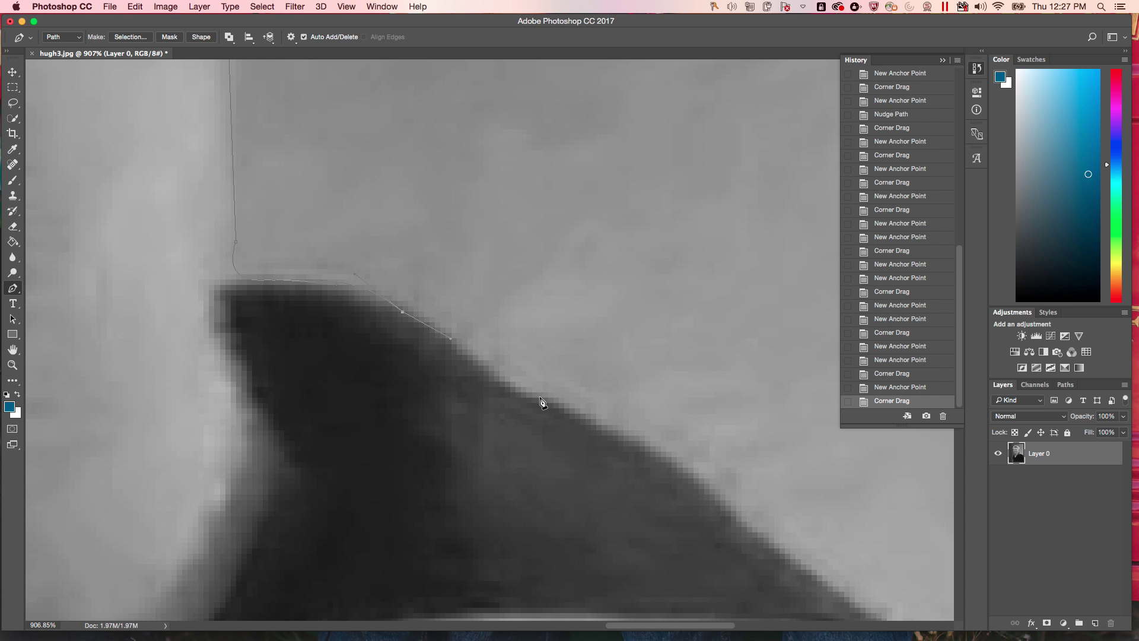
left_click_drag(525, 398, 551, 398)
left_click(567, 400)
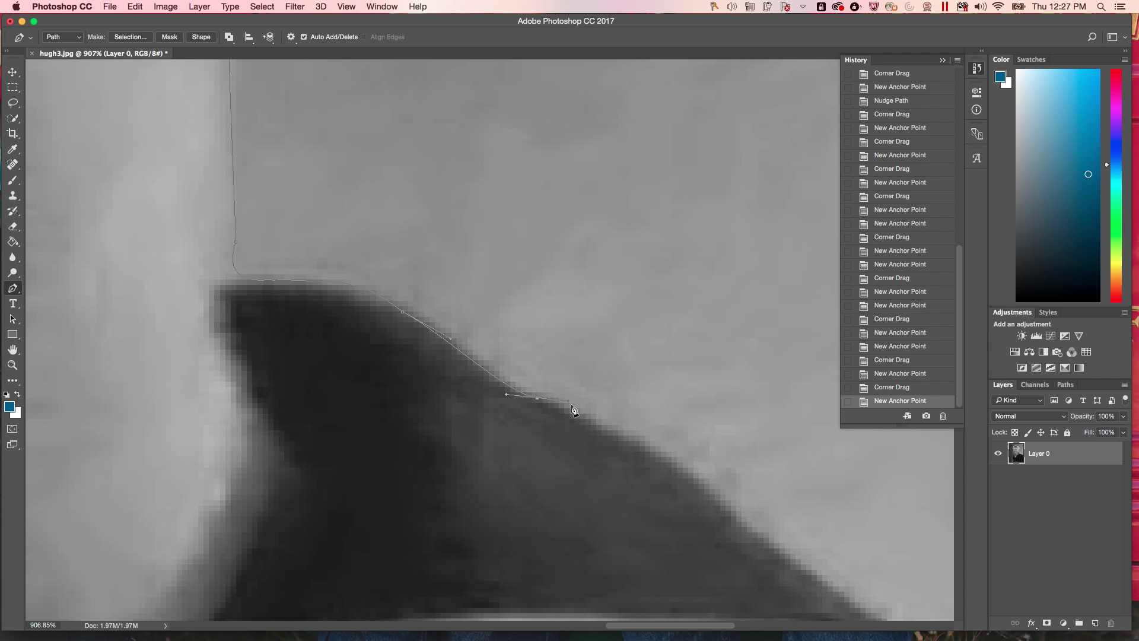
left_click(568, 404, "alt")
- Place another anchor point farther down the collar's sloping edge and nudge it up slightly
scroll(598, 421, "down", 5)
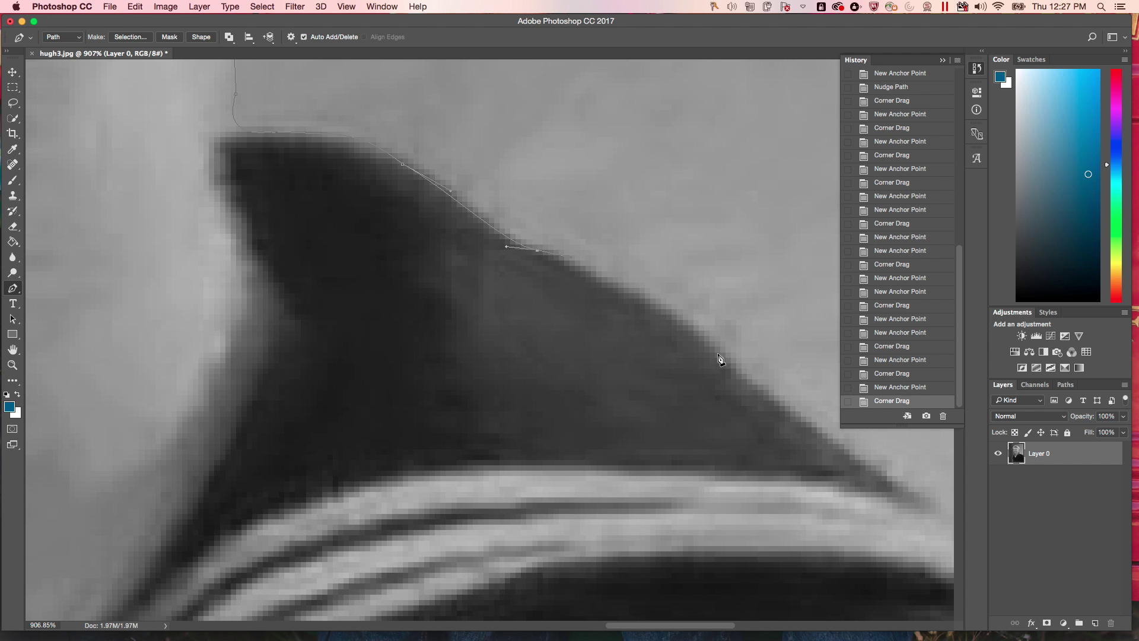
left_click_drag(720, 355, 745, 378)
left_click(781, 406)
key("Up")
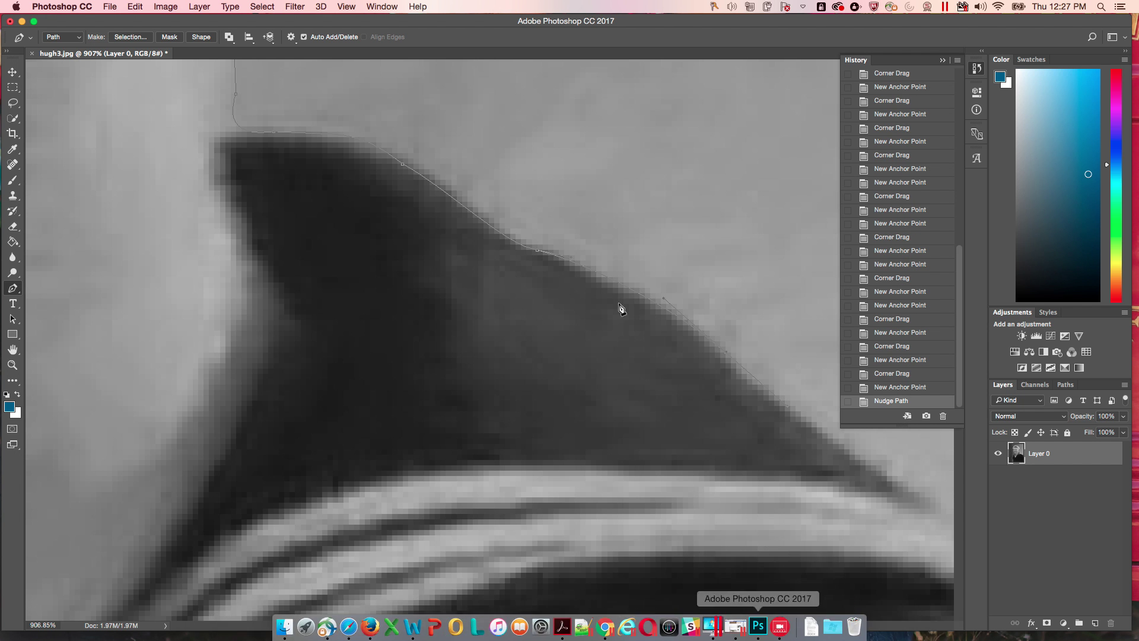
- Continue the path past the collar's tip with curved anchor points along the striped trim and the start of the shoulder
scroll(738, 395, "right", 5)
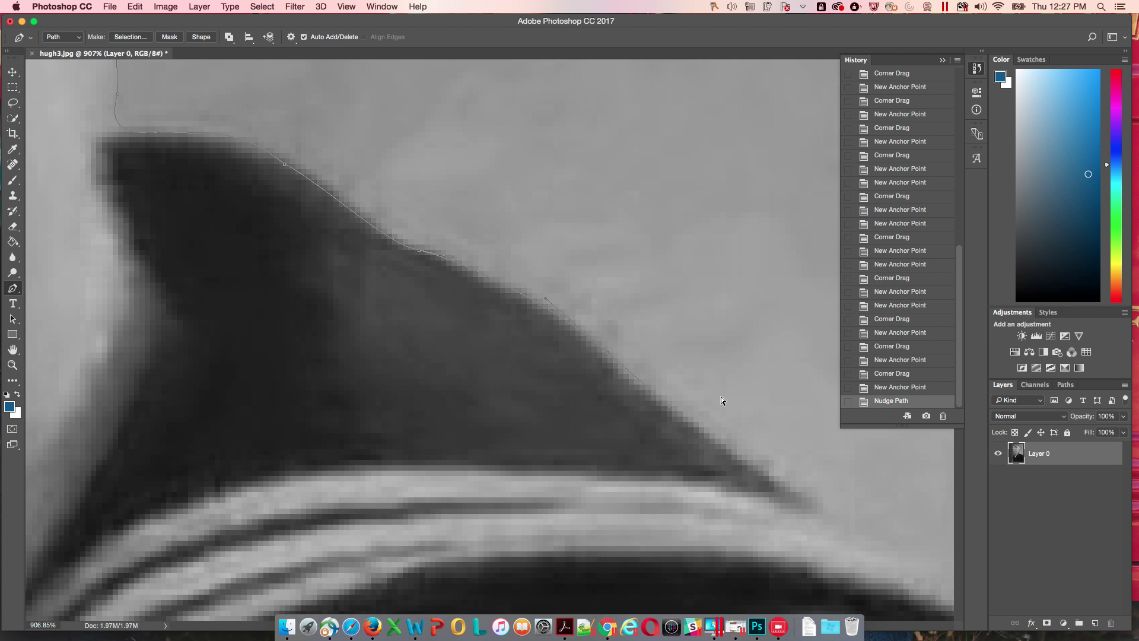
scroll(715, 414, "down", 4)
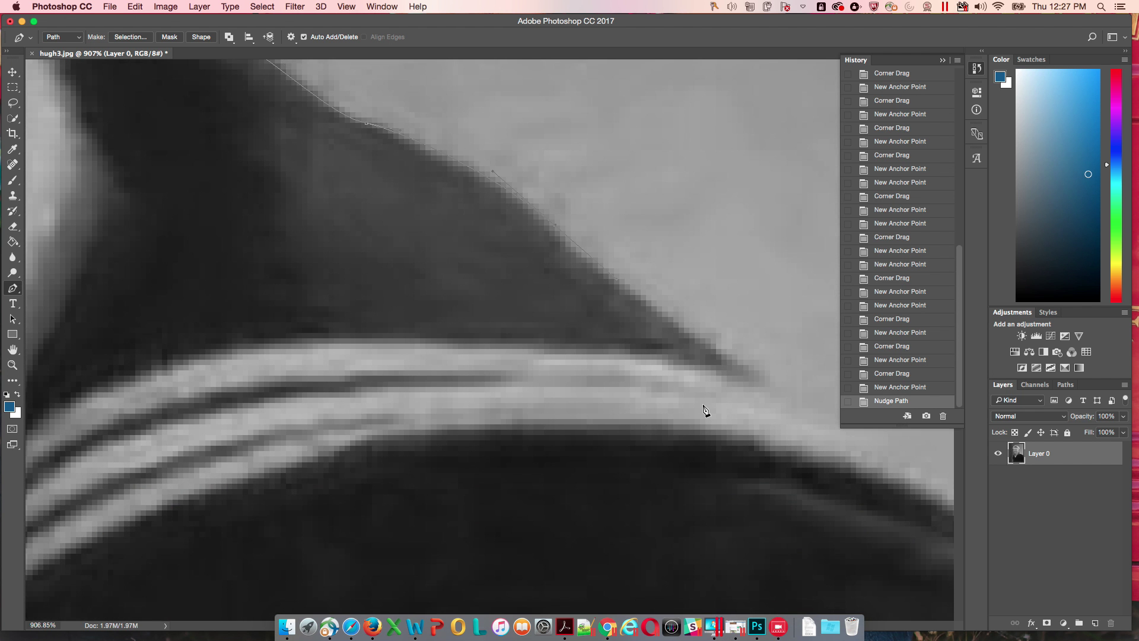
scroll(701, 382, "down", 2)
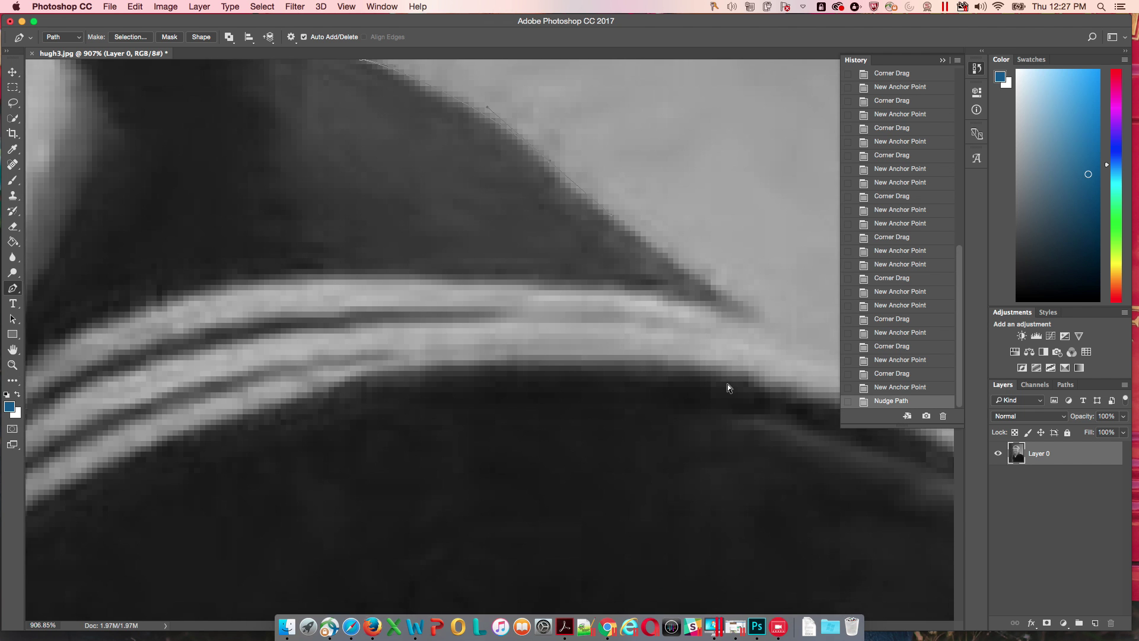
scroll(726, 383, "right", 5)
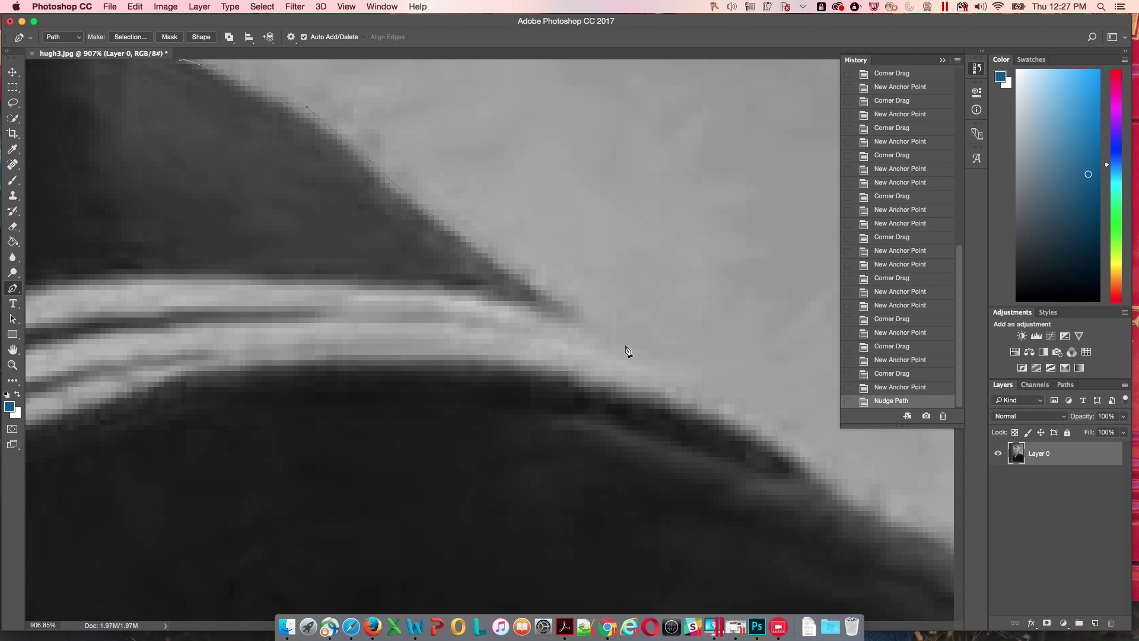
left_click(664, 360)
left_click_drag(810, 457, 830, 476)
left_click(840, 483)
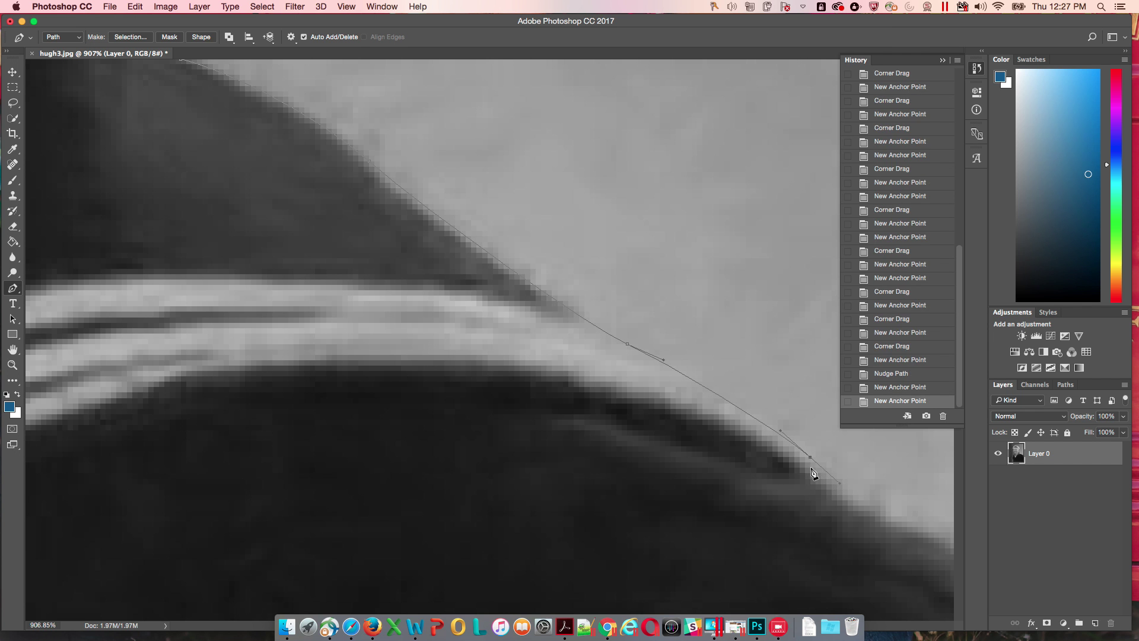
- Extend the path down the right shoulder's edge with a curved anchor point in line with the slope
scroll(812, 472, "down", 3)
scroll(812, 472, "up", 3)
scroll(811, 469, "right", 5)
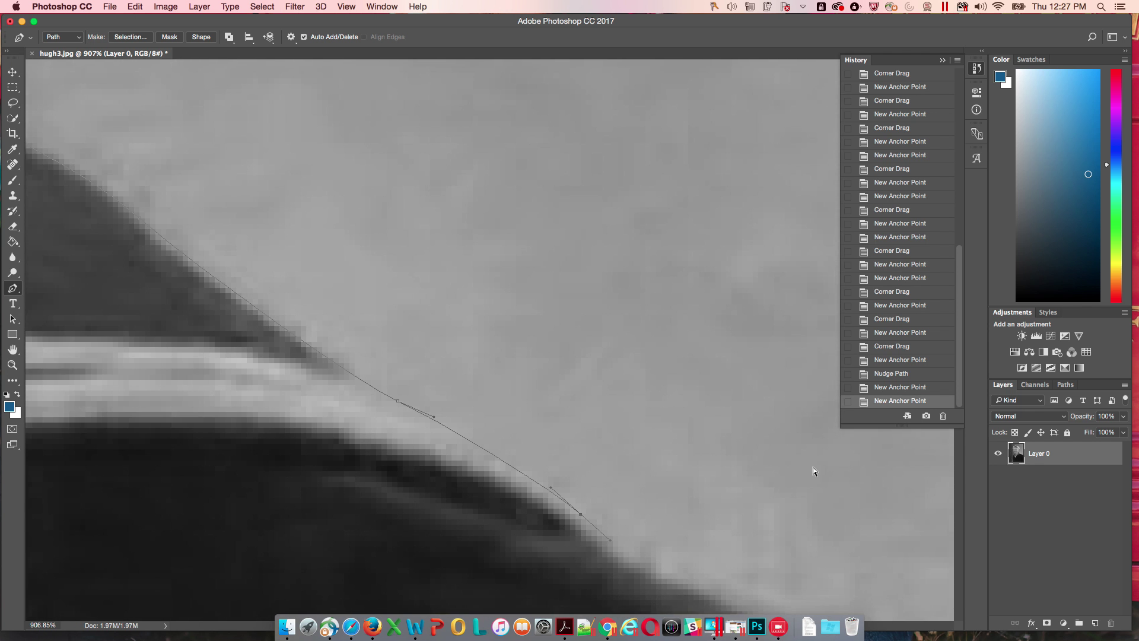
scroll(596, 471, "down", 5)
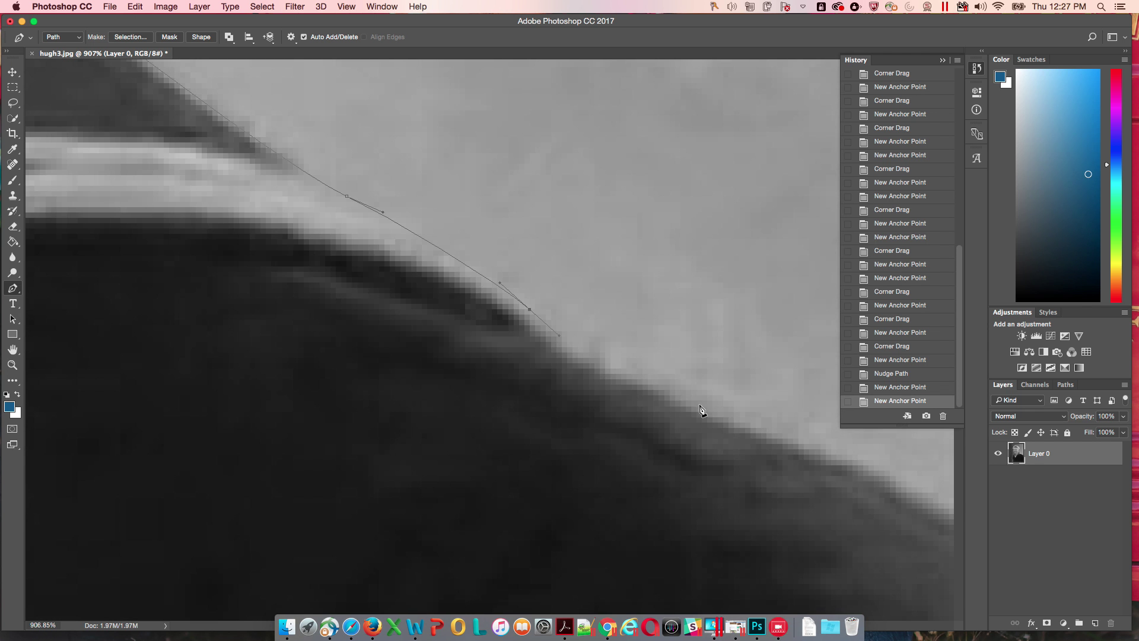
left_click_drag(771, 432, 828, 448)
left_click(831, 448)
- Add a curved anchor point where the shoulder reaches the photo's right border
scroll(831, 448, "down", 2)
scroll(831, 448, "right", 2)
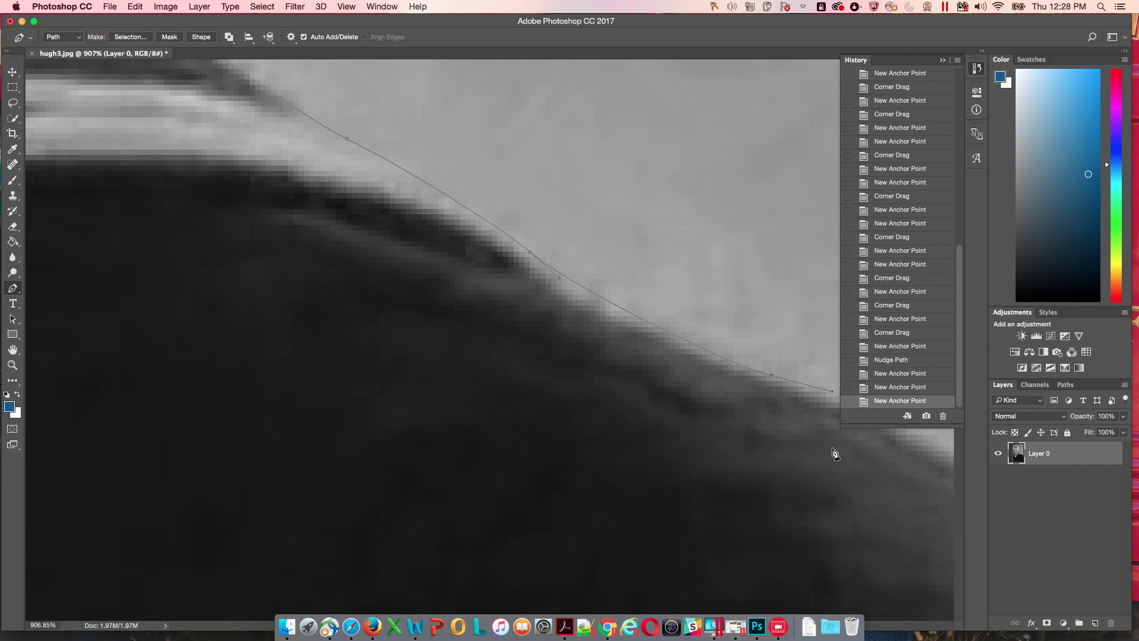
scroll(832, 448, "right", 4)
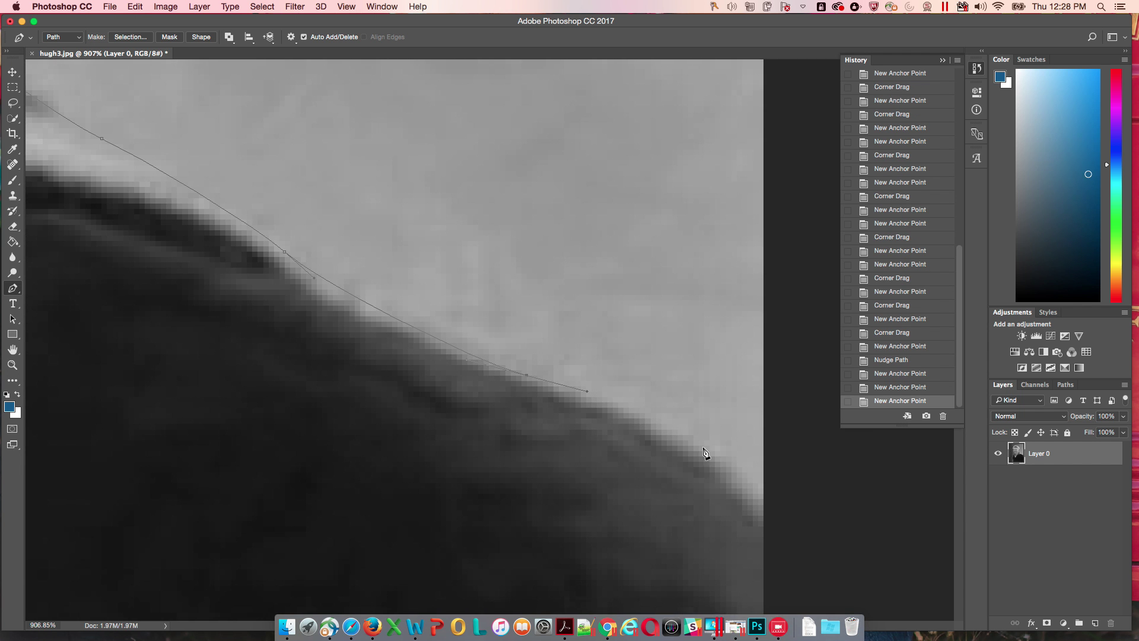
left_click(755, 499)
scroll(771, 501, "down", 5)
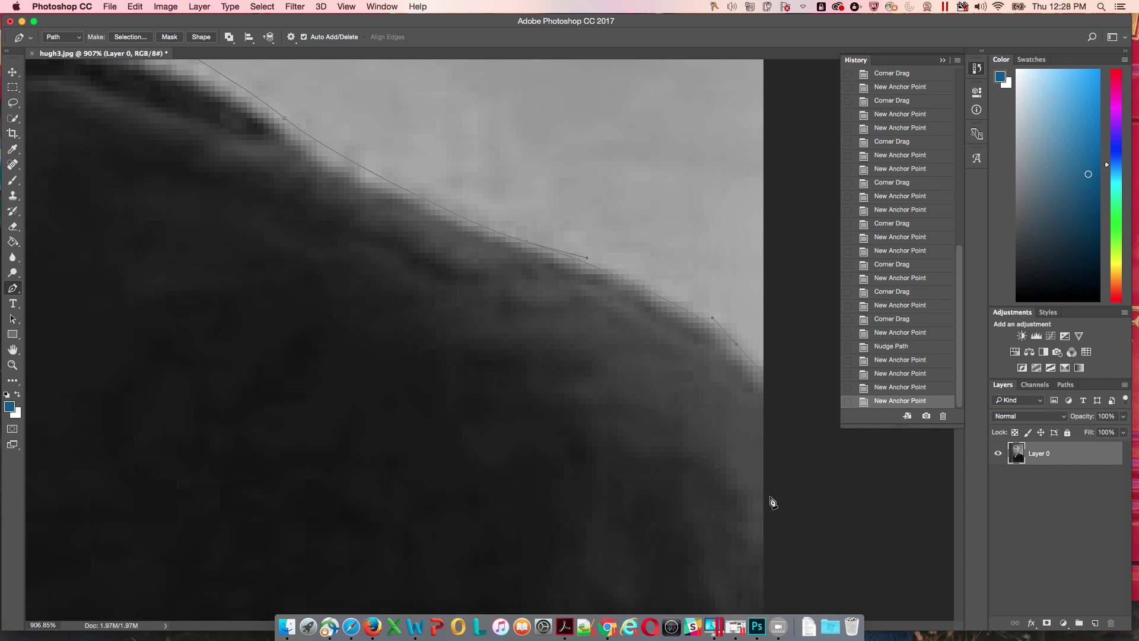
- Take the path outside the canvas with one anchor point beyond the right border and another beyond the photo's lower-right corner
left_click(849, 477)
scroll(849, 482, "down", 6)
scroll(848, 483, "down", 8)
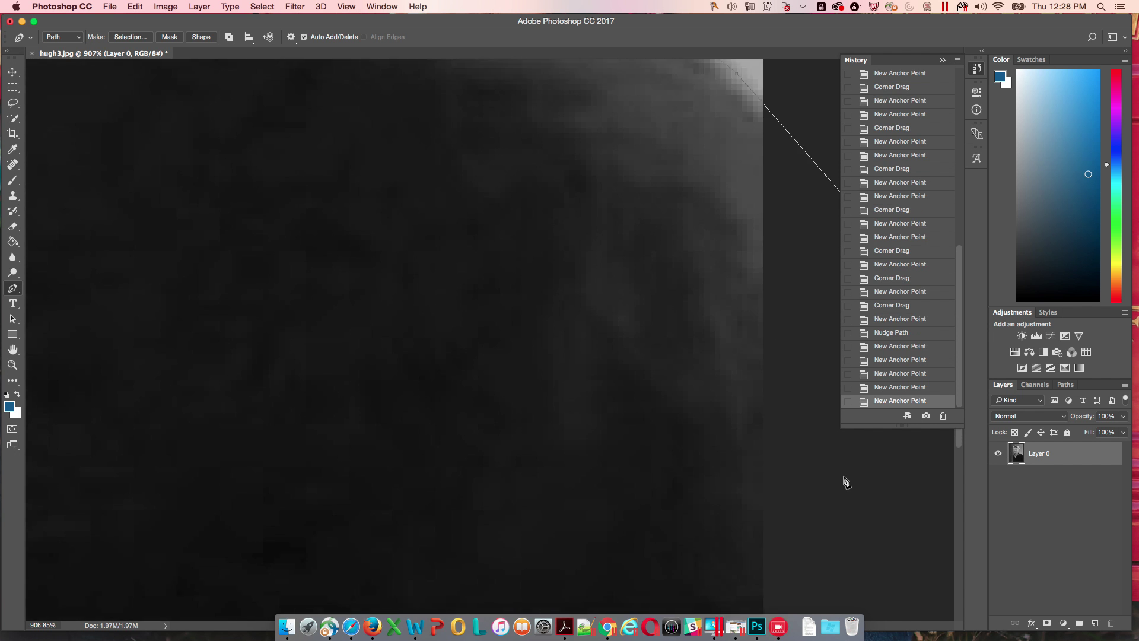
scroll(846, 483, "down", 8)
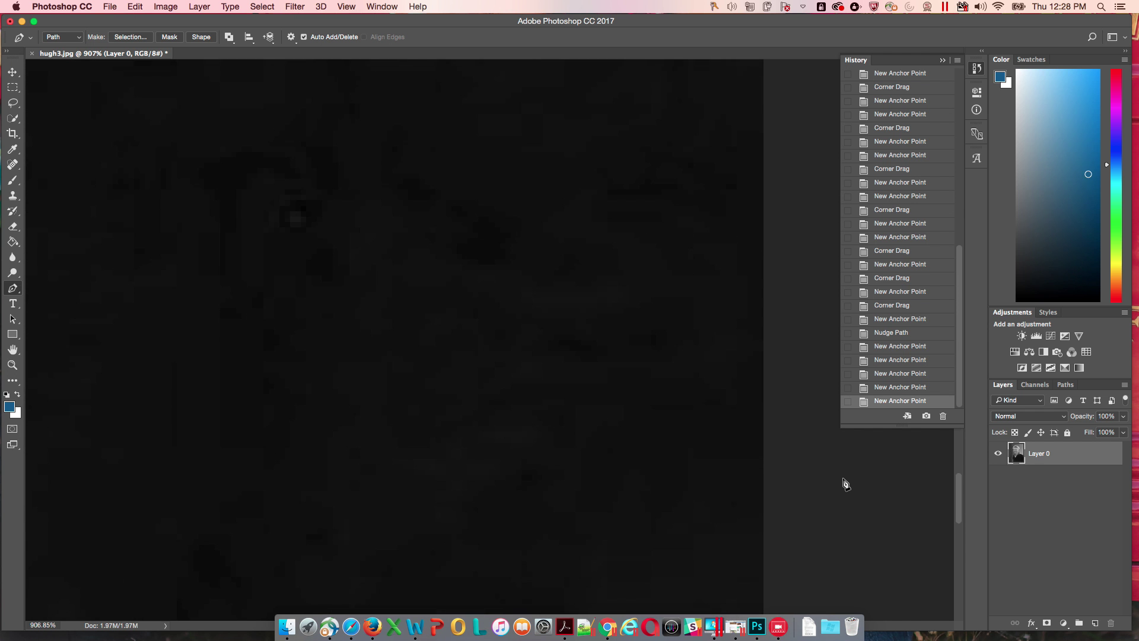
left_click(844, 509)
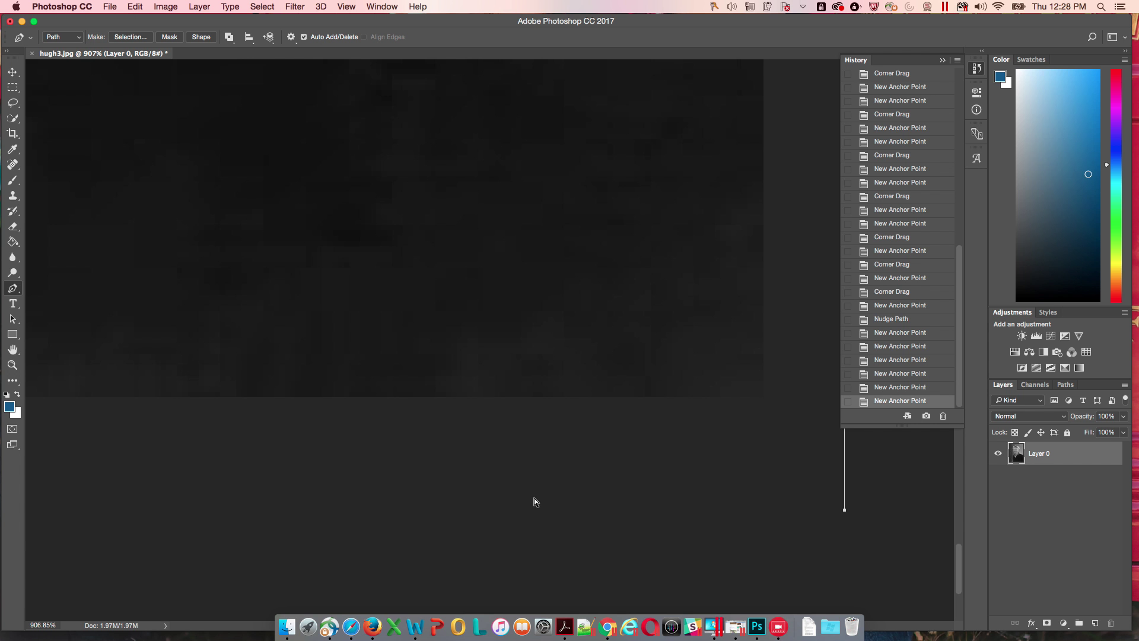
- Close the path at its starting anchor point below the photo's lower border
scroll(533, 498, "left", 3)
scroll(535, 493, "left", 10)
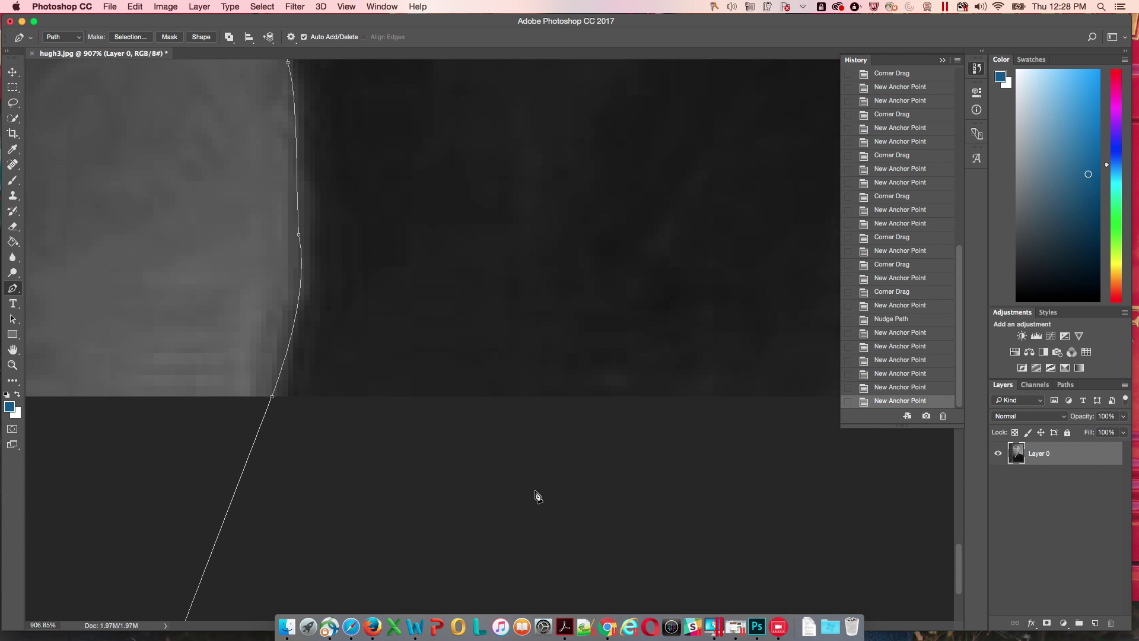
scroll(535, 493, "down", 10)
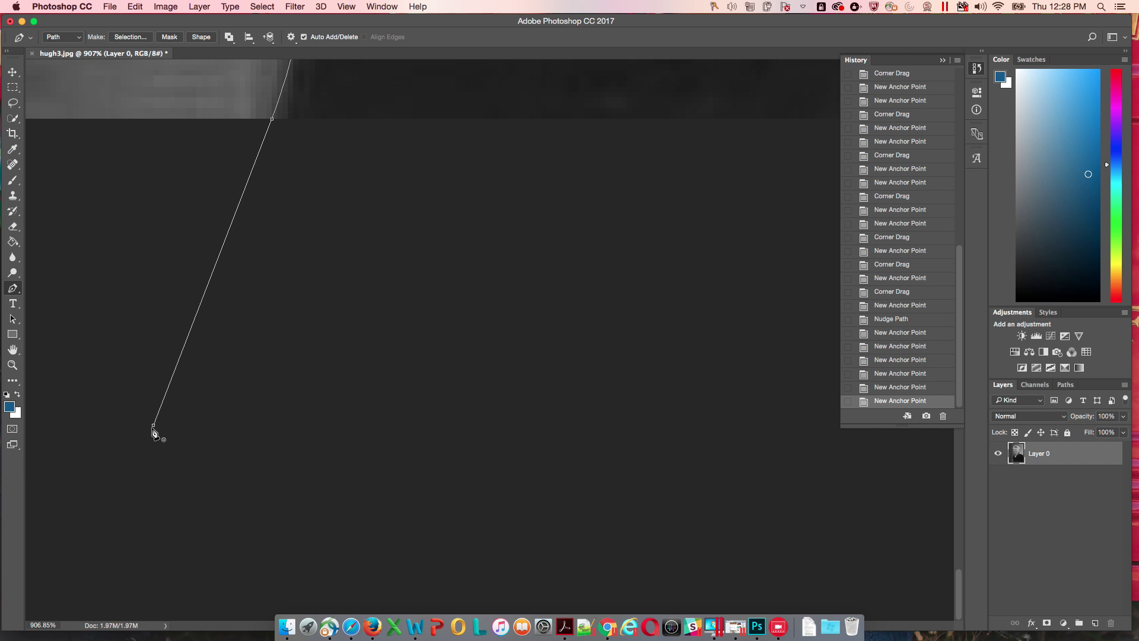
left_click(155, 428)
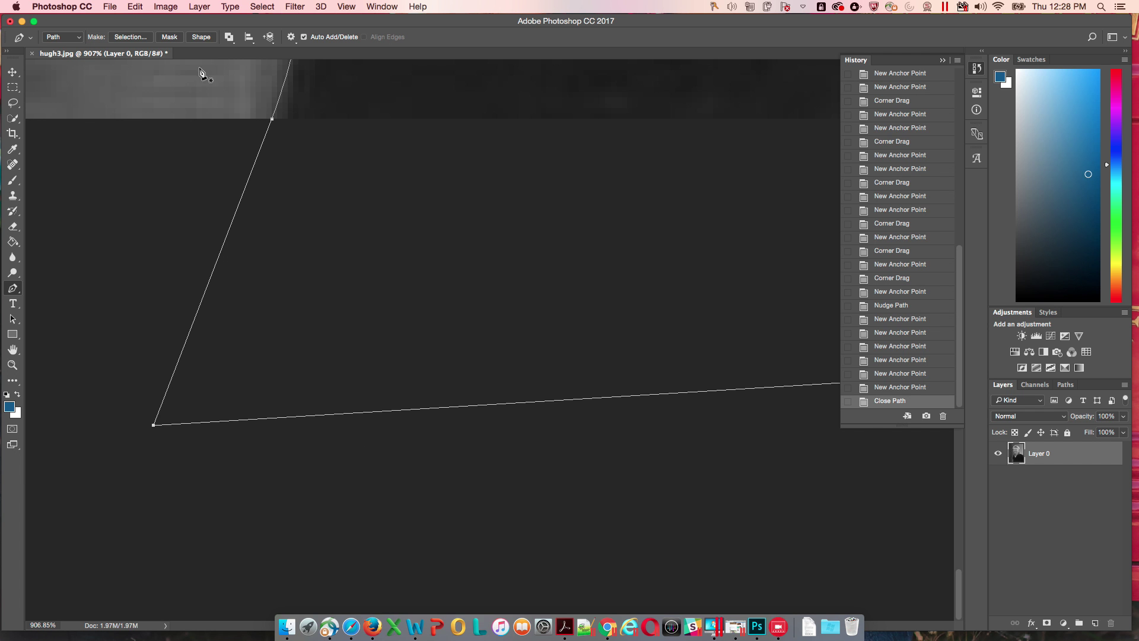
left_click(112, 7)
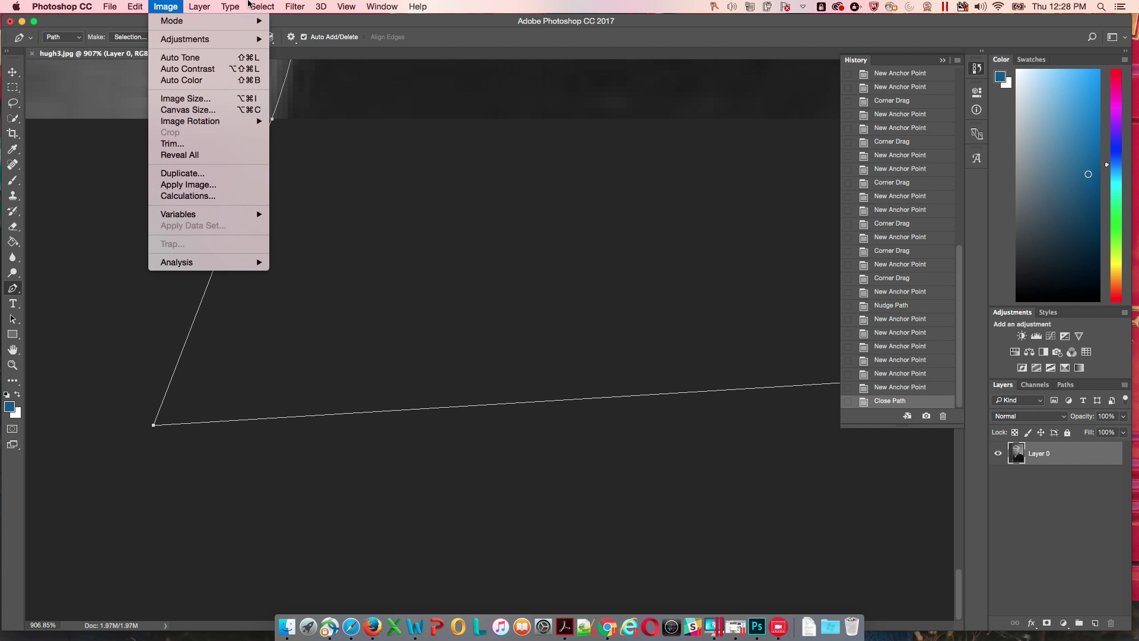
mouse_move(263, 7)
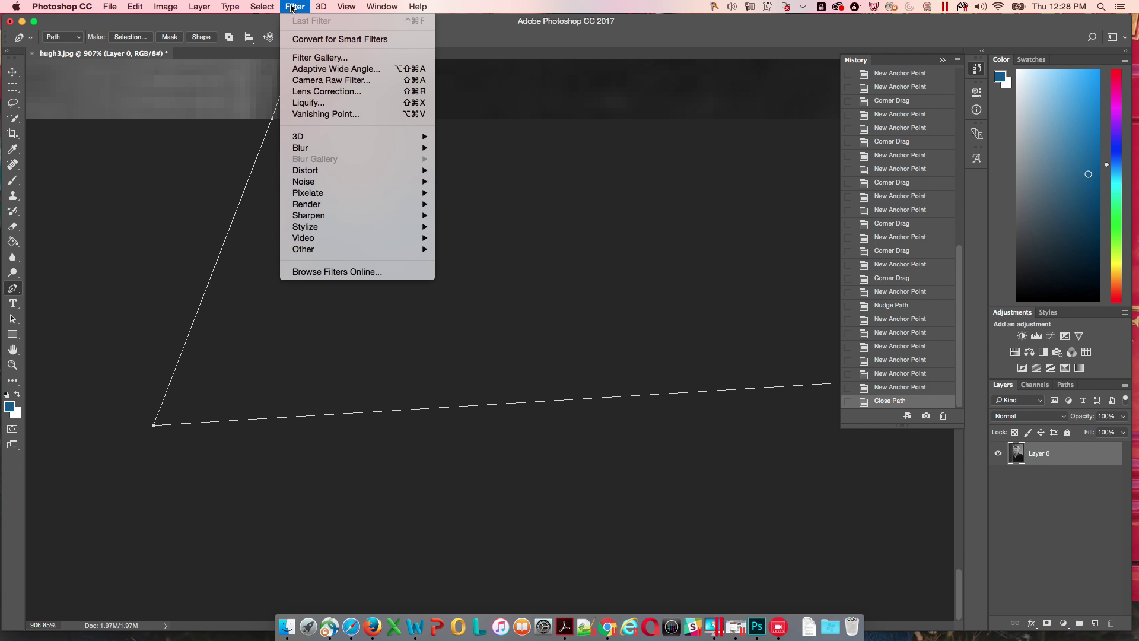
mouse_move(212, 11)
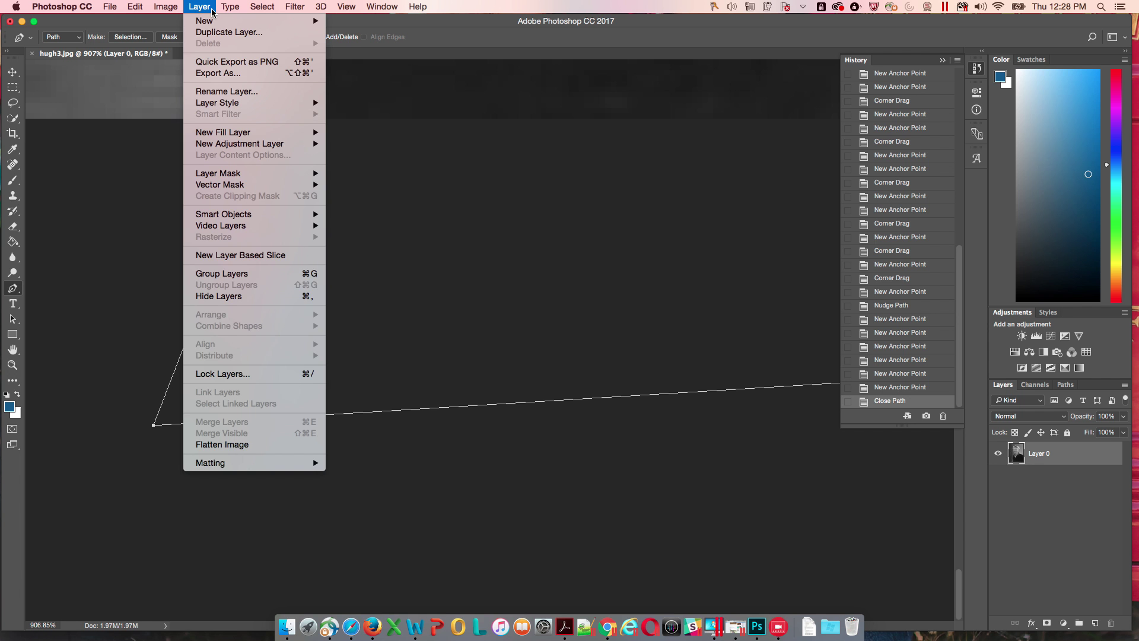
mouse_move(346, 7)
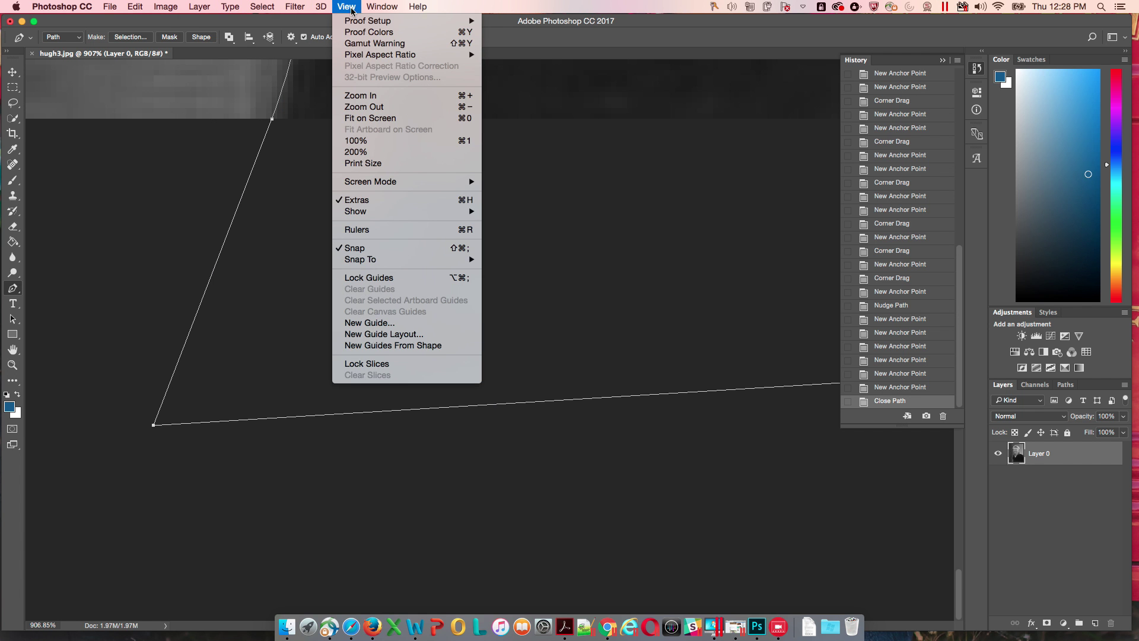
left_click(684, 249)
right_click(684, 249)
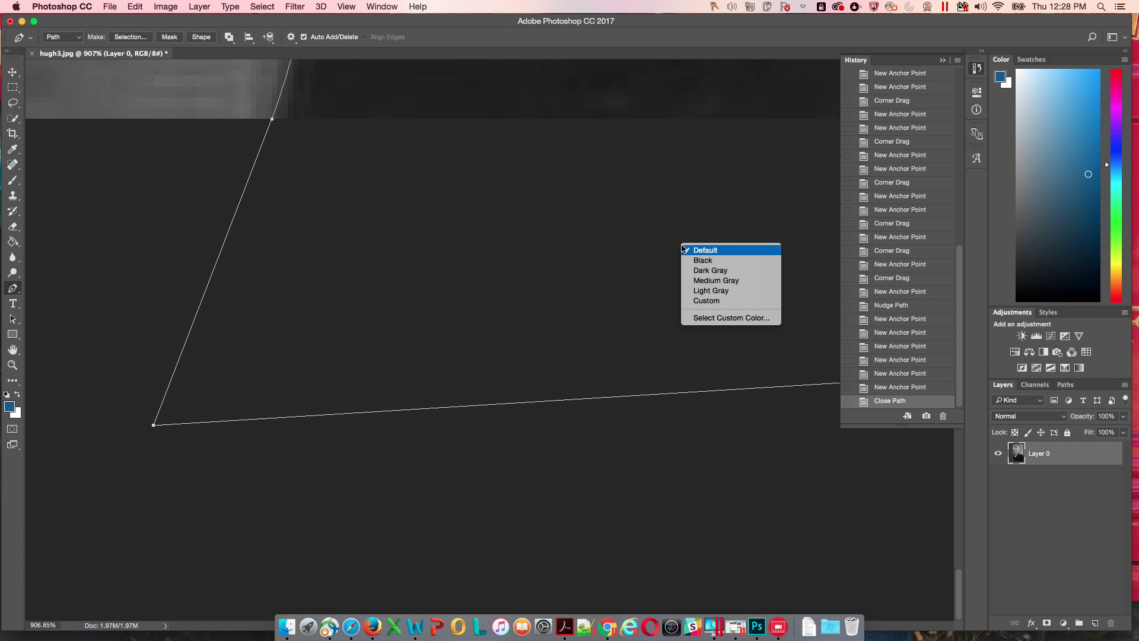
left_click(590, 252)
right_click(590, 251)
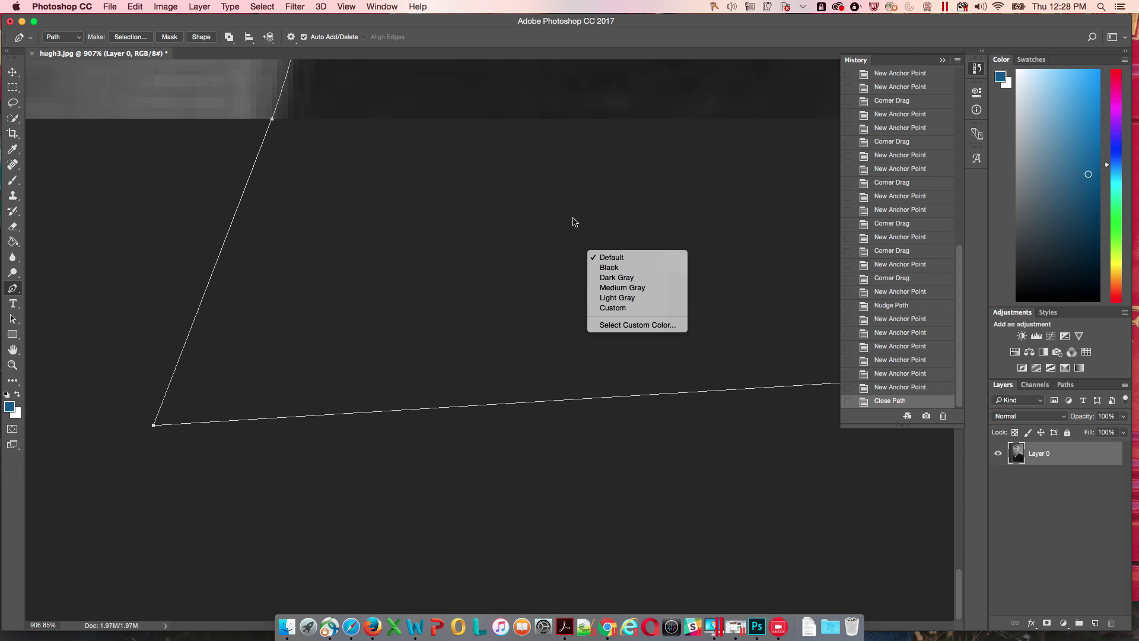
left_click(522, 159)
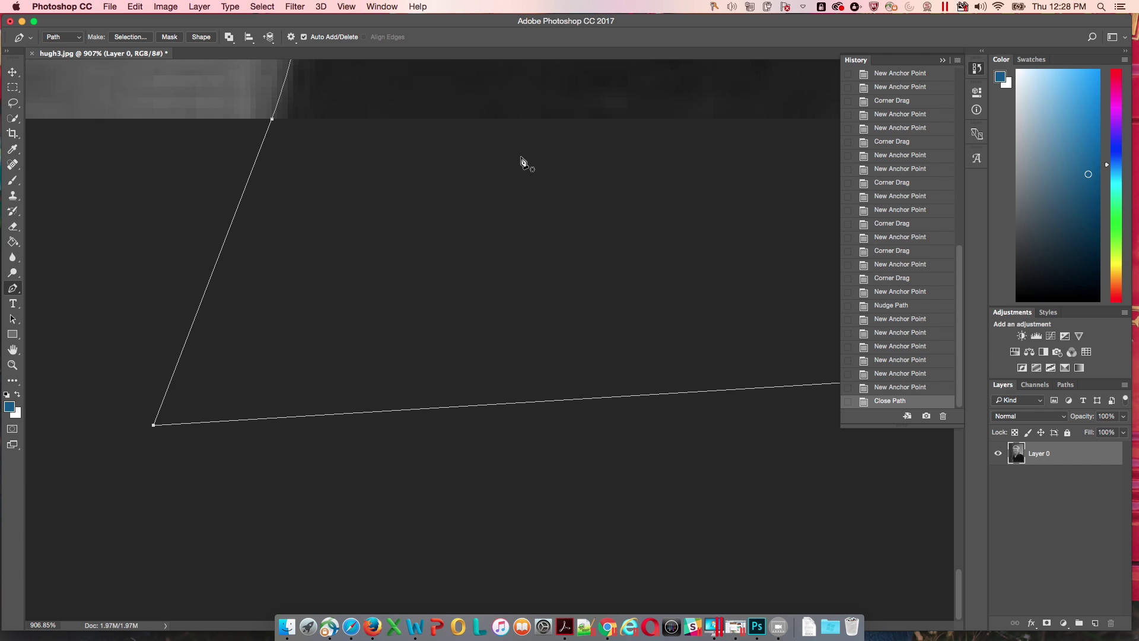
right_click(452, 233)
left_click(412, 244)
- Convert the closed path into a new anti-aliased selection with a feather radius of 1 pixel
scroll(427, 246, "up", 5)
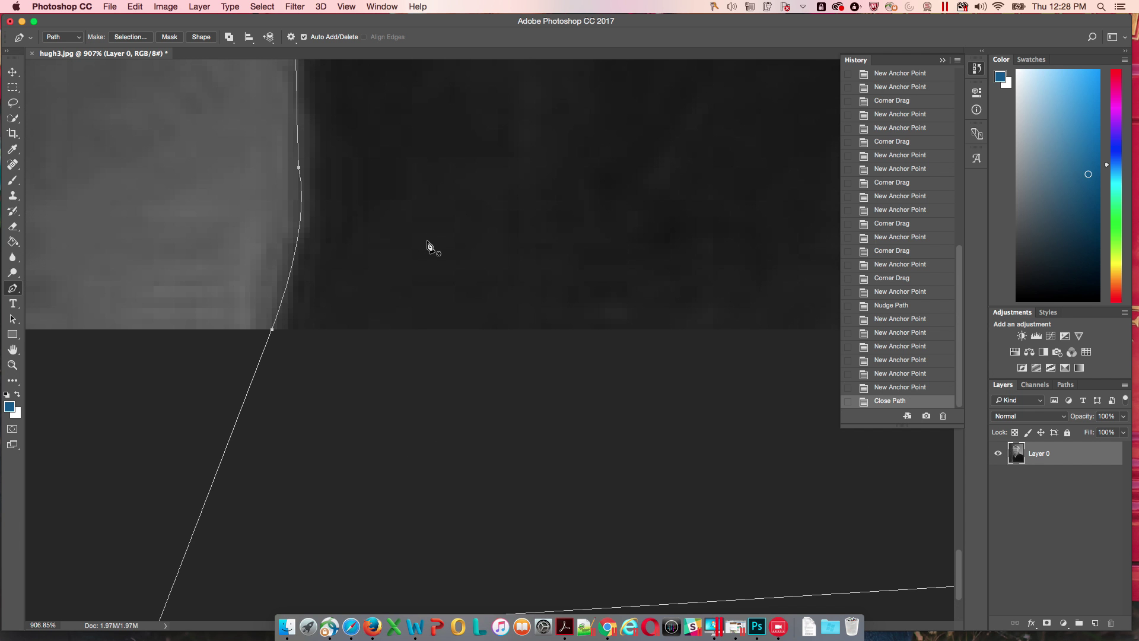
right_click(428, 244)
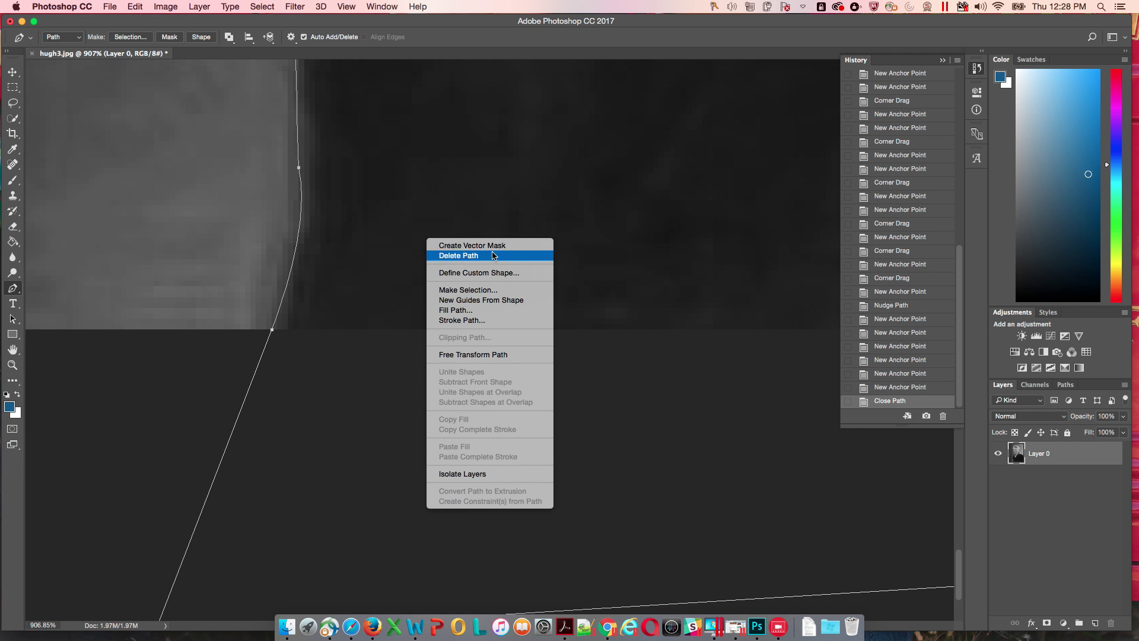
left_click(494, 290)
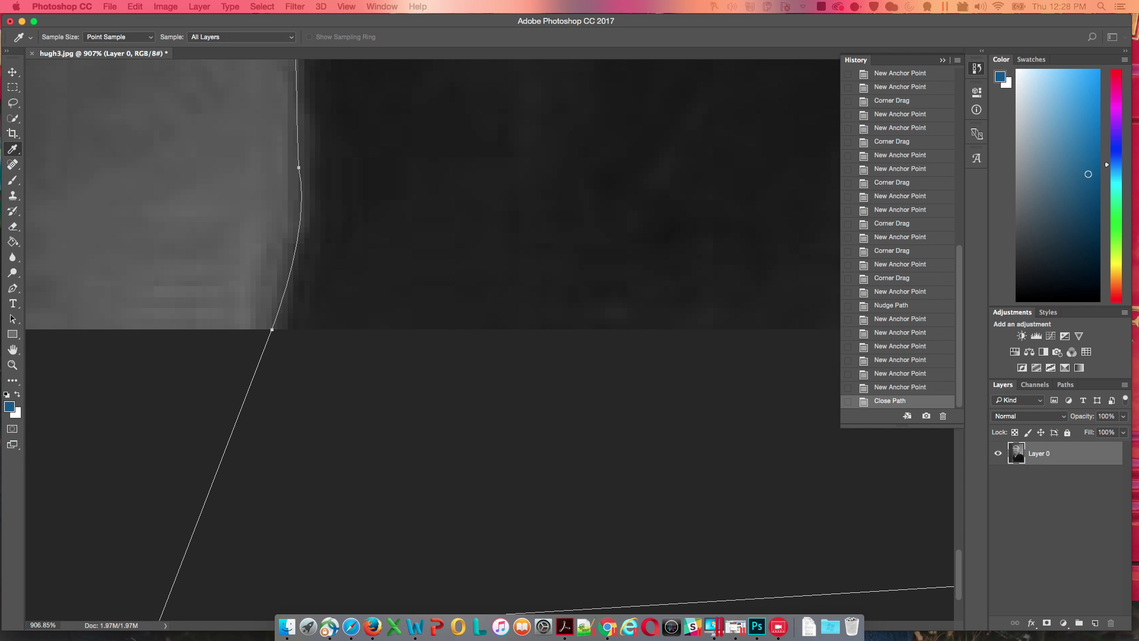
left_click_drag(559, 173, 591, 232)
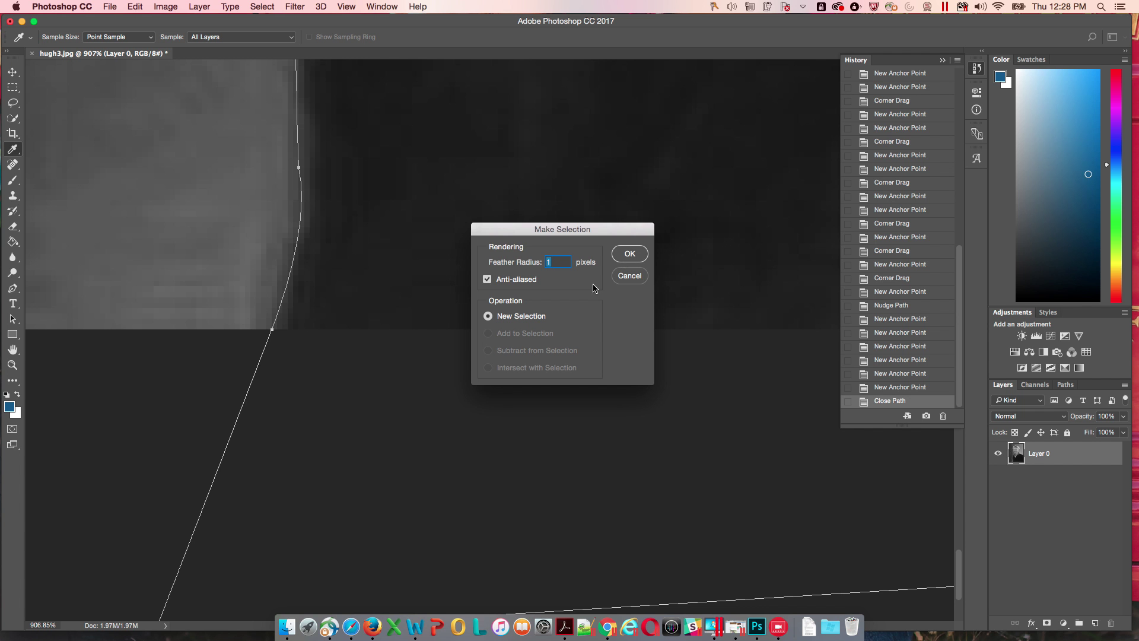
left_click(635, 258)
scroll(543, 242, "up", 5)
scroll(541, 249, "up", 5)
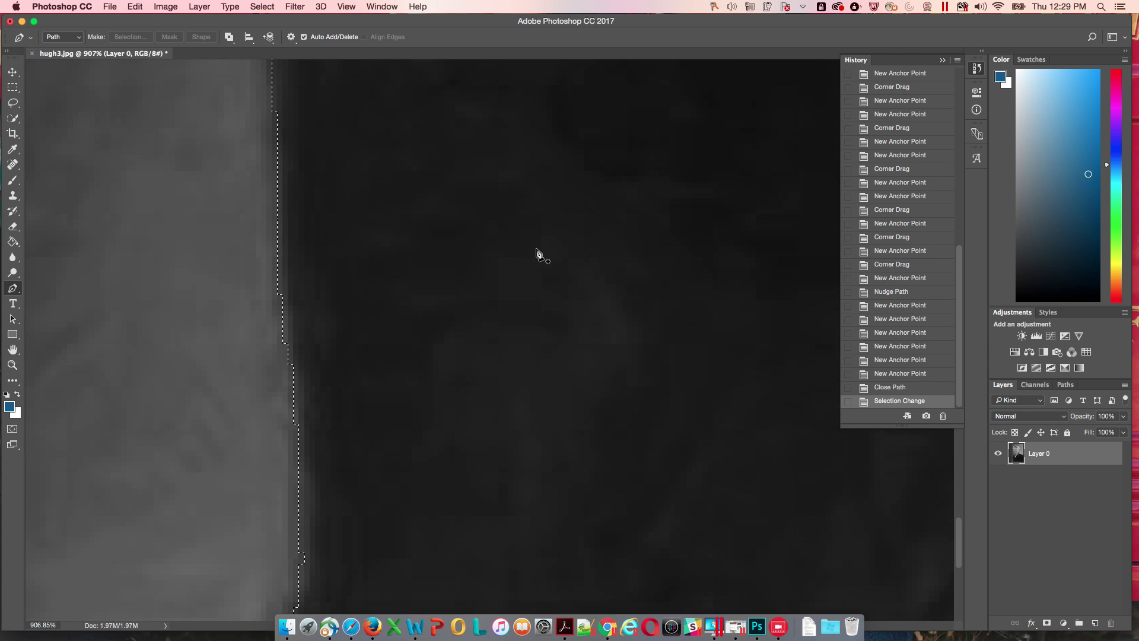
scroll(538, 255, "up", 10)
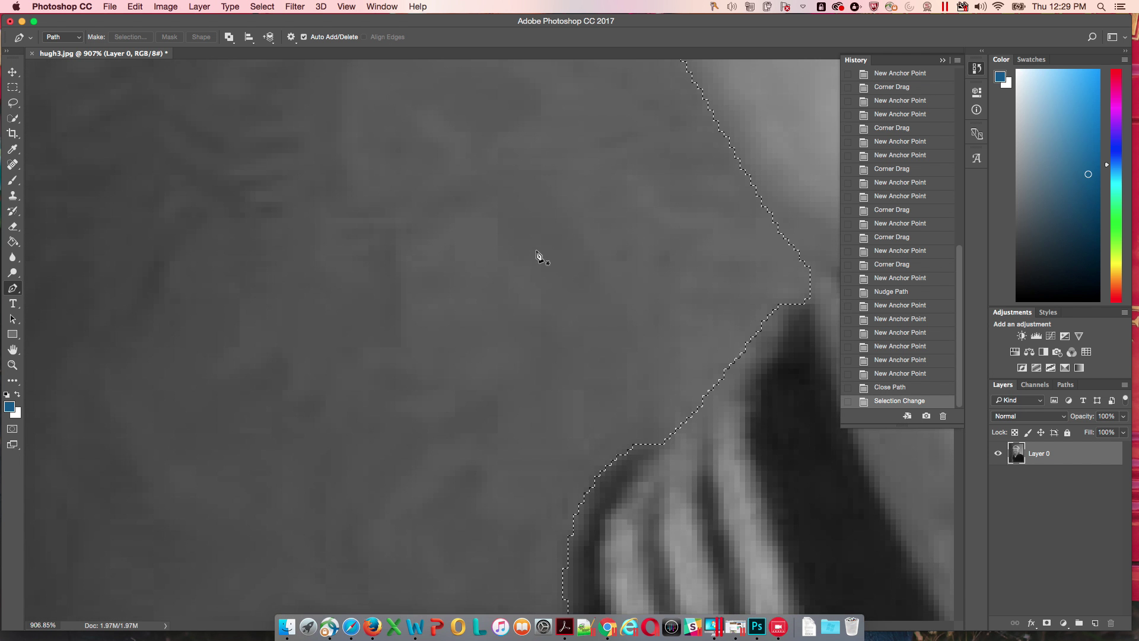
- Invert the selection so that the background around the sailor is selected instead of the figure
scroll(538, 255, "right", 10)
scroll(538, 255, "up", 10)
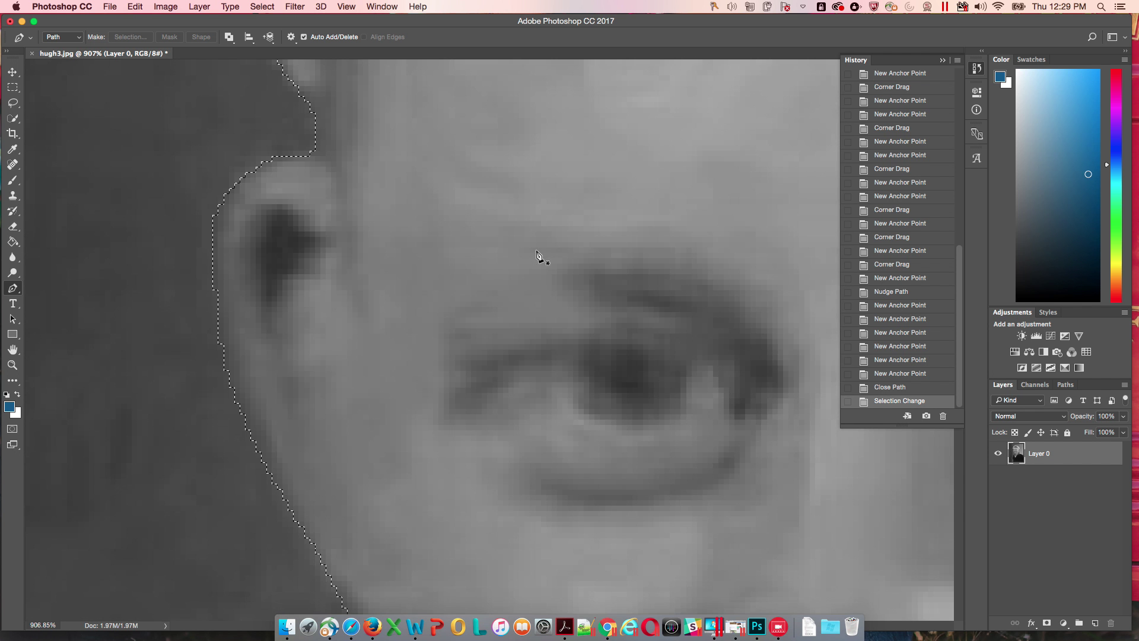
scroll(538, 255, "up", 5)
scroll(538, 255, "up", 5)
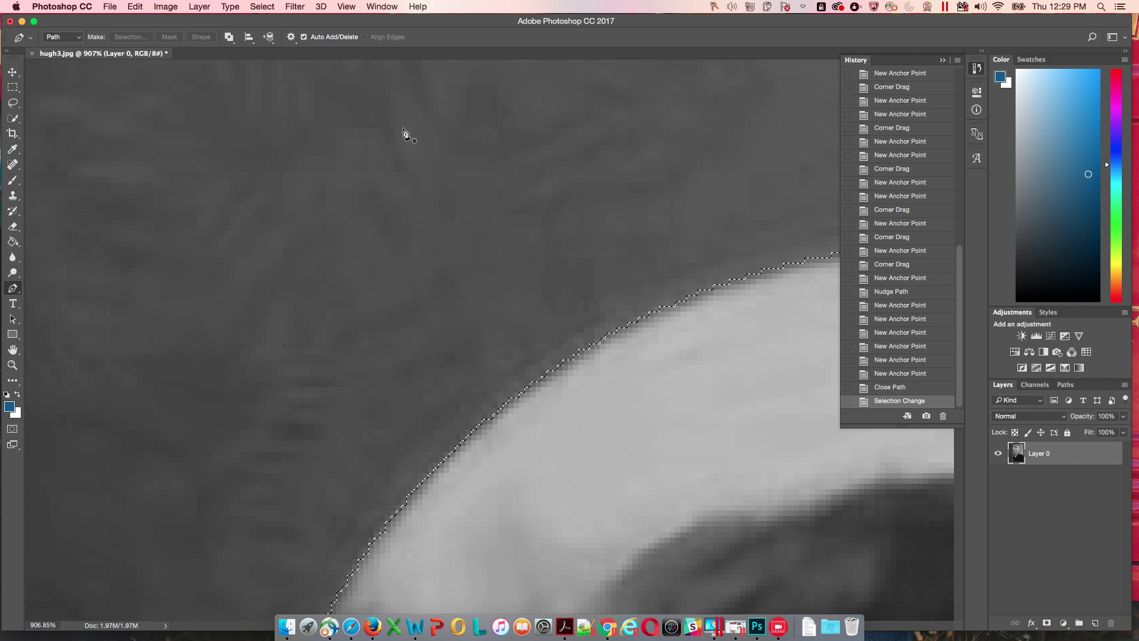
left_click(267, 8)
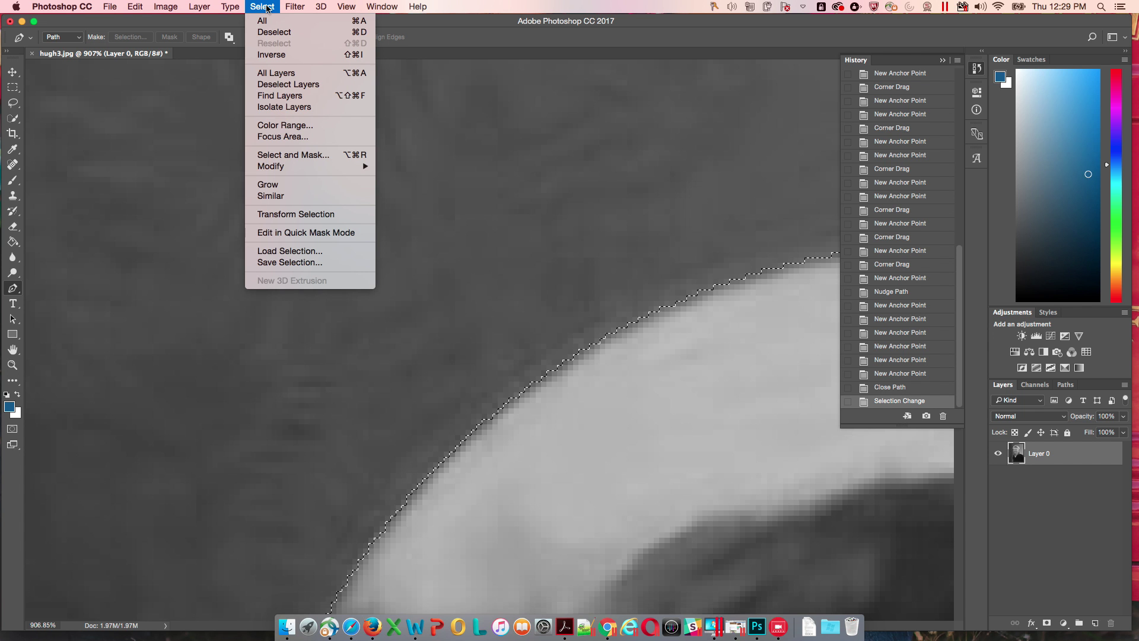
left_click(270, 55)
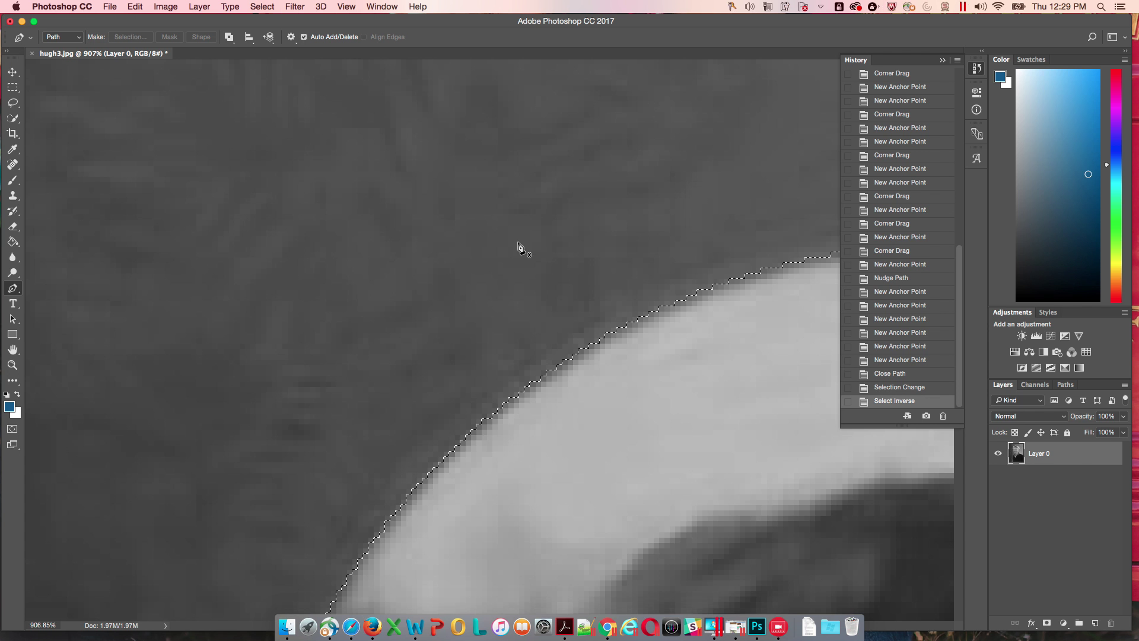
- Cancel the Parallels Toolbox installer prompt and delete the selected background around the sailor
scroll(592, 300, "down", 10)
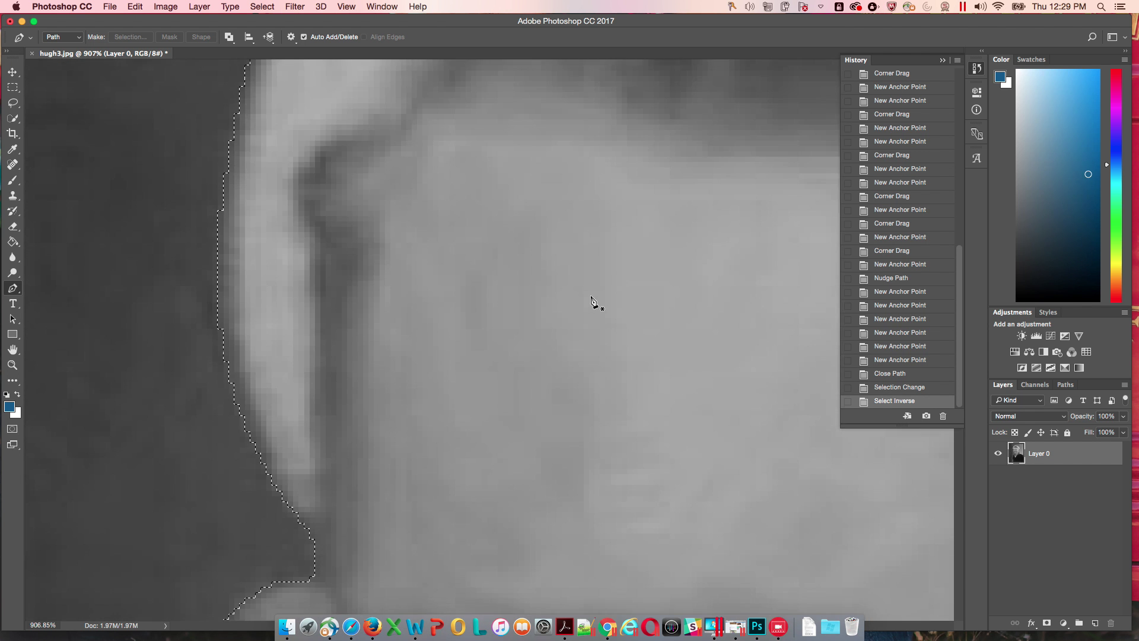
scroll(592, 299, "down", 10)
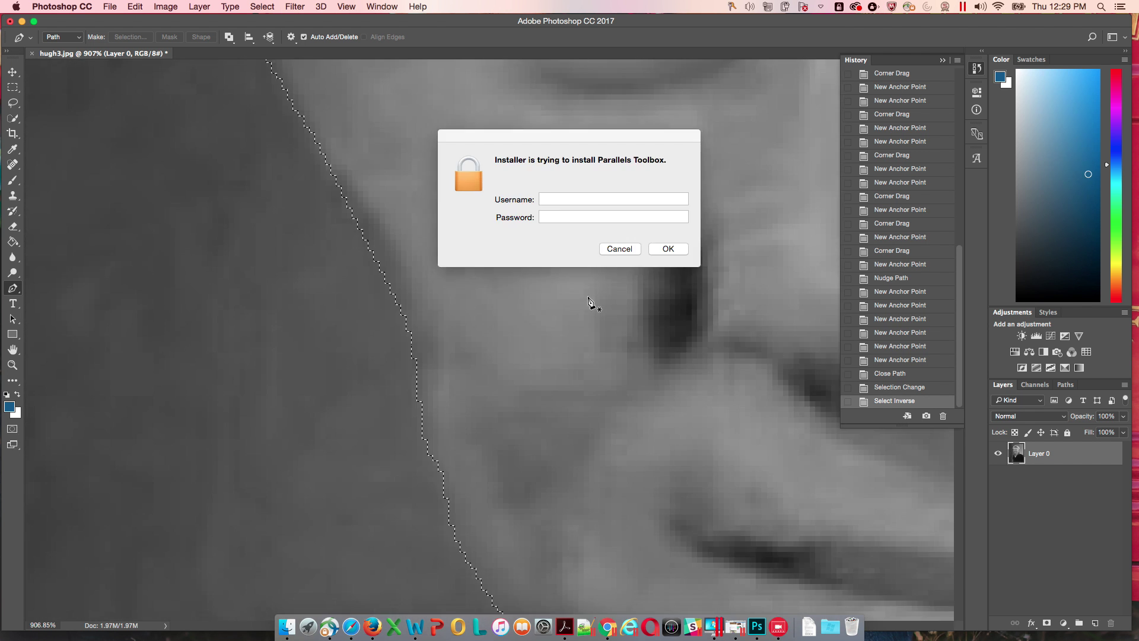
left_click(618, 248)
scroll(611, 260, "down", 3)
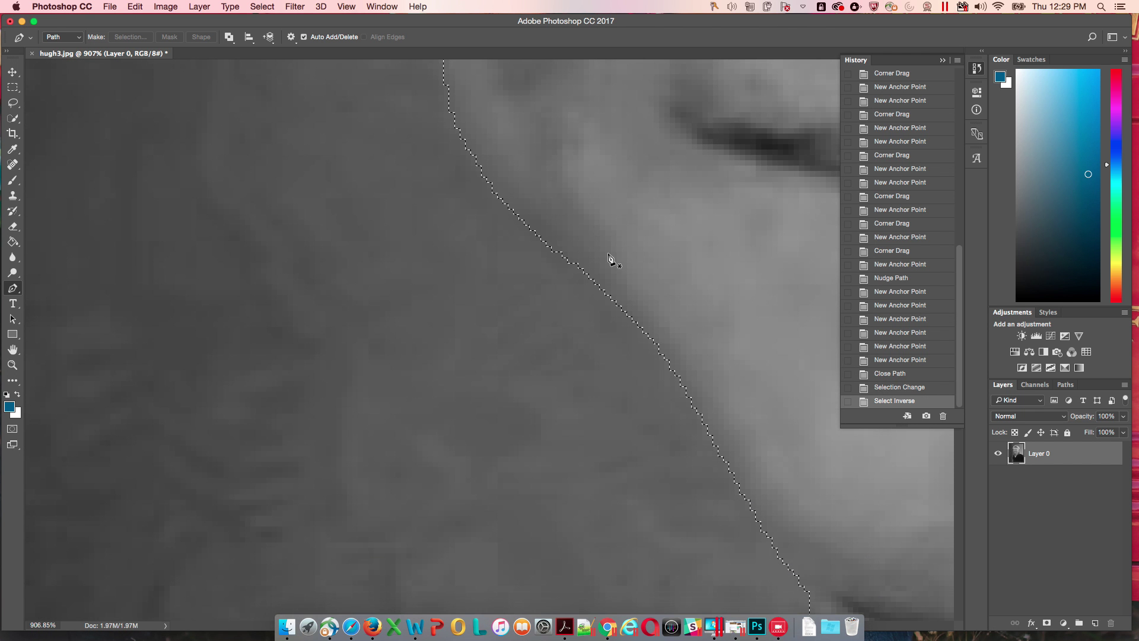
scroll(604, 262, "down", 12)
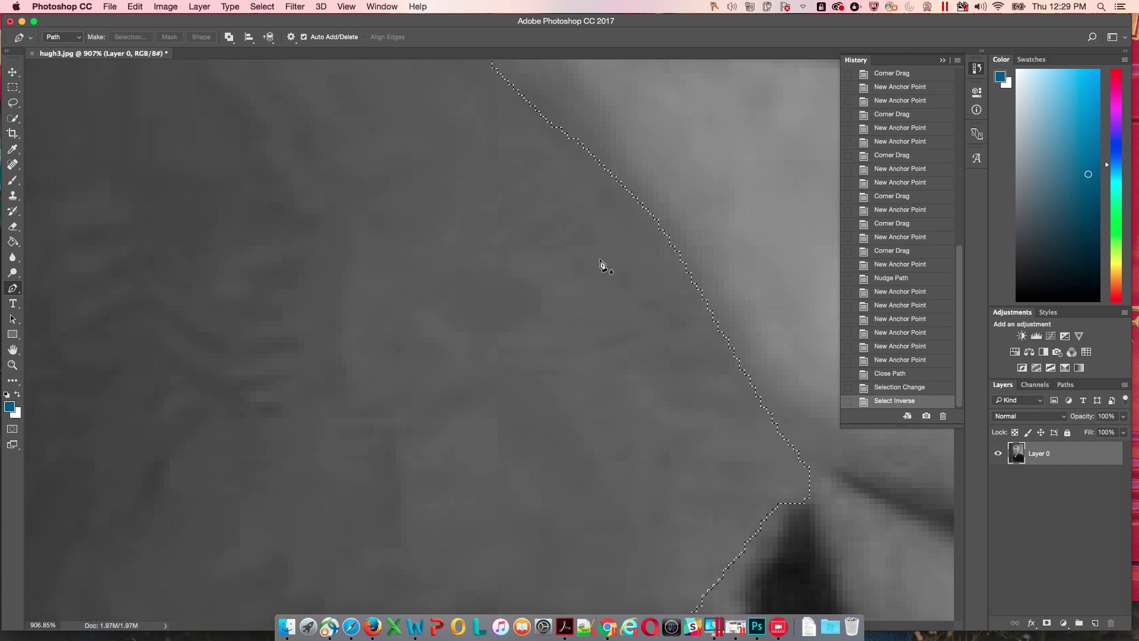
scroll(603, 266, "down", 3)
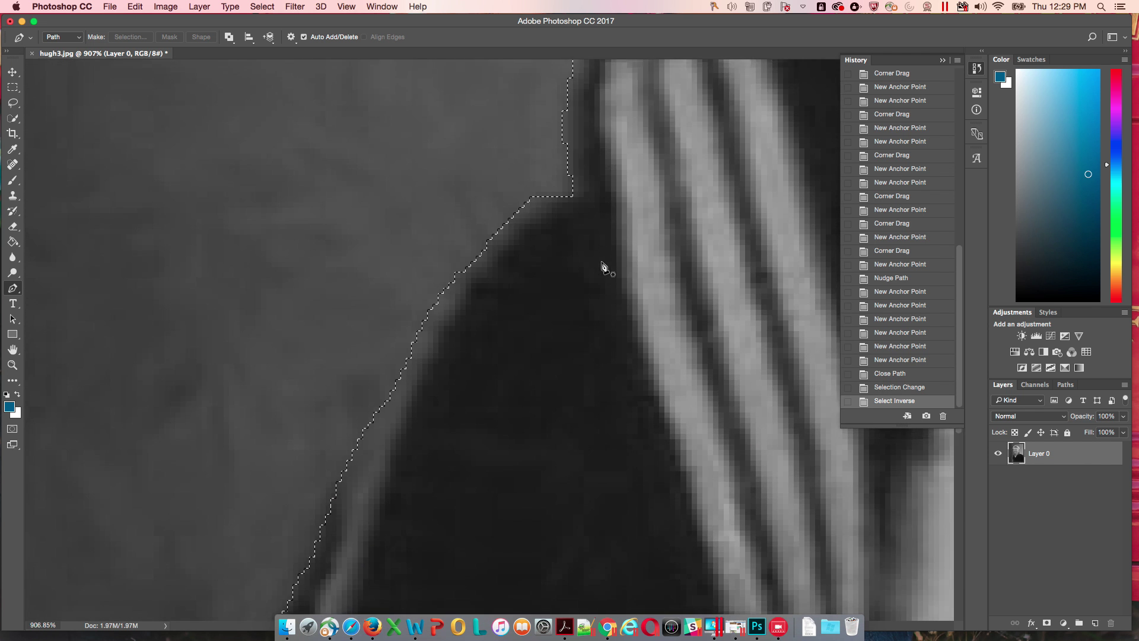
scroll(603, 265, "up", 5)
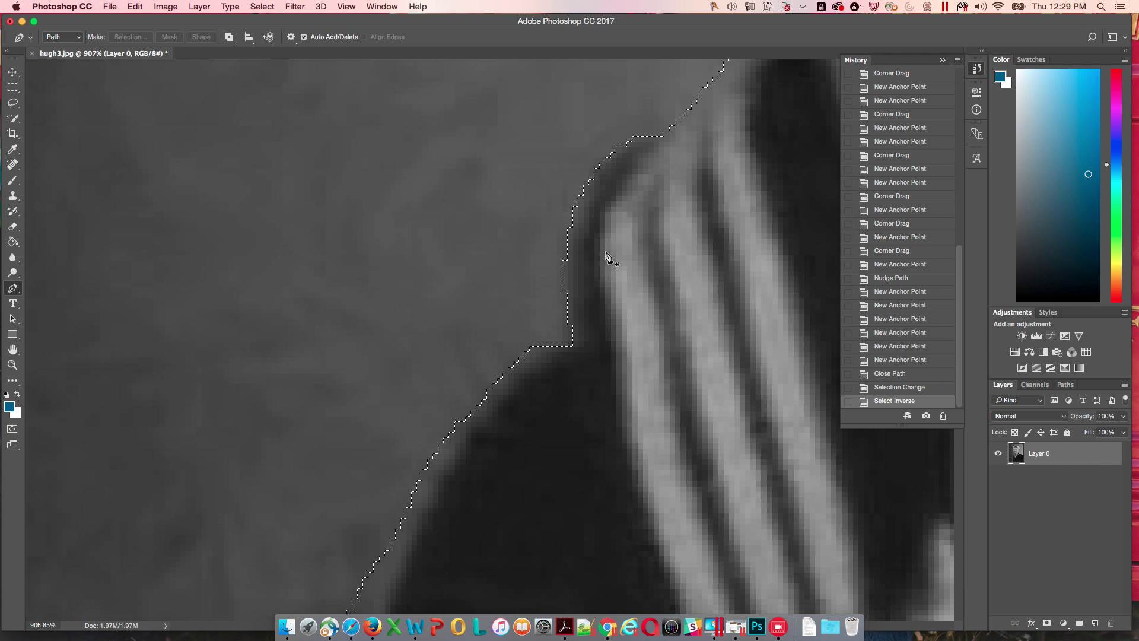
key("Delete")
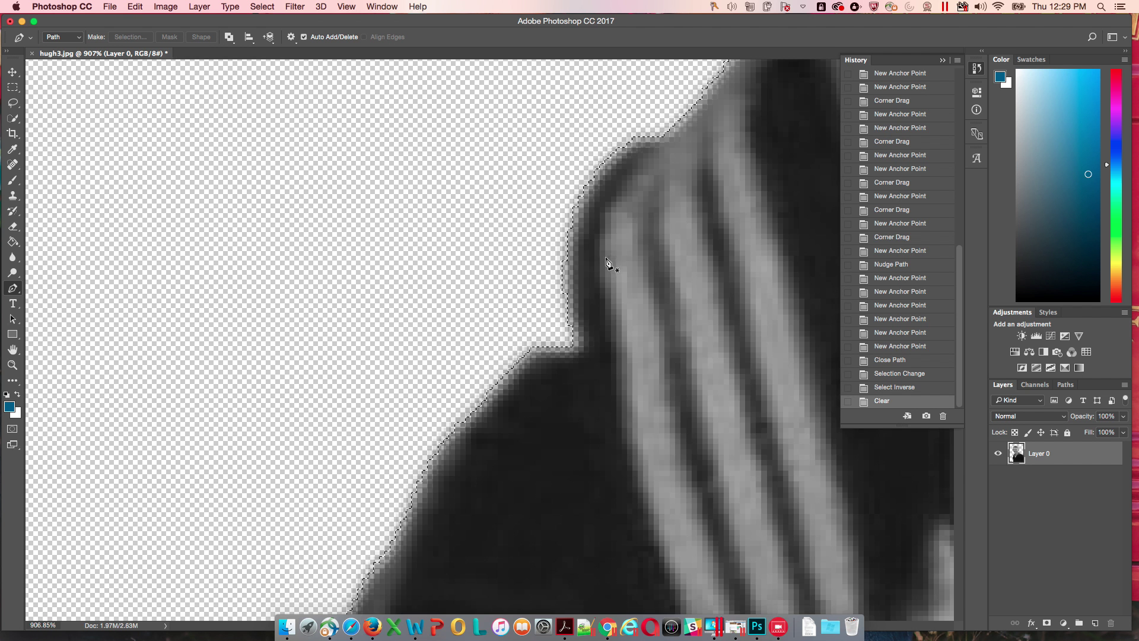
- Switch to the Move tool and remove the selection around the cleared background
scroll(606, 261, "up", 10)
scroll(606, 268, "up", 10)
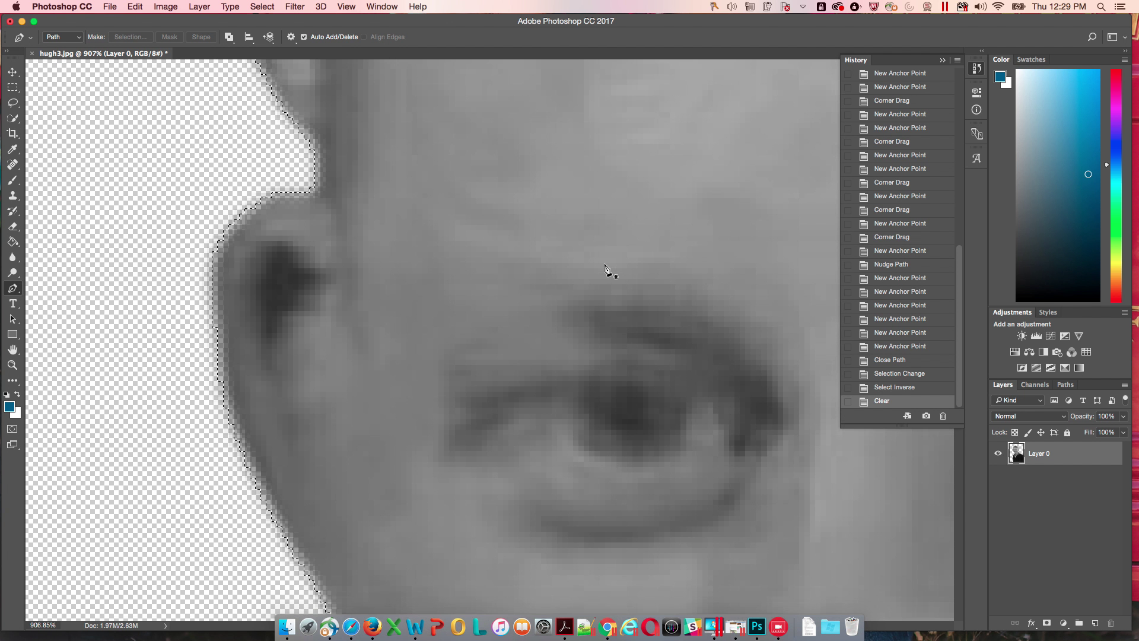
scroll(603, 269, "down", 10)
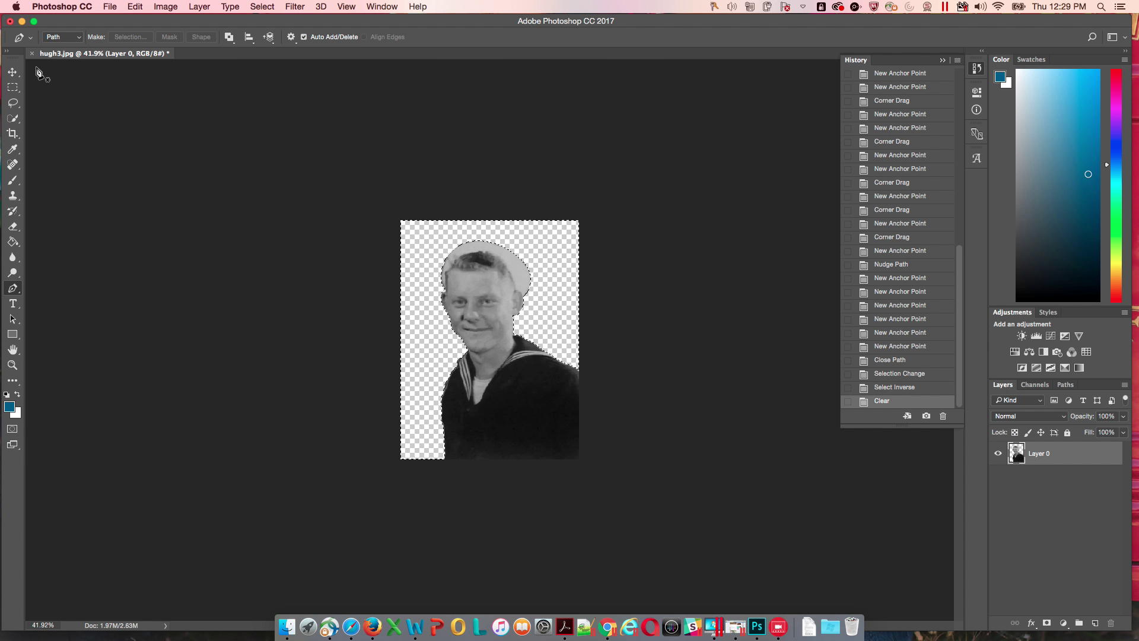
left_click(13, 72)
left_click(335, 162)
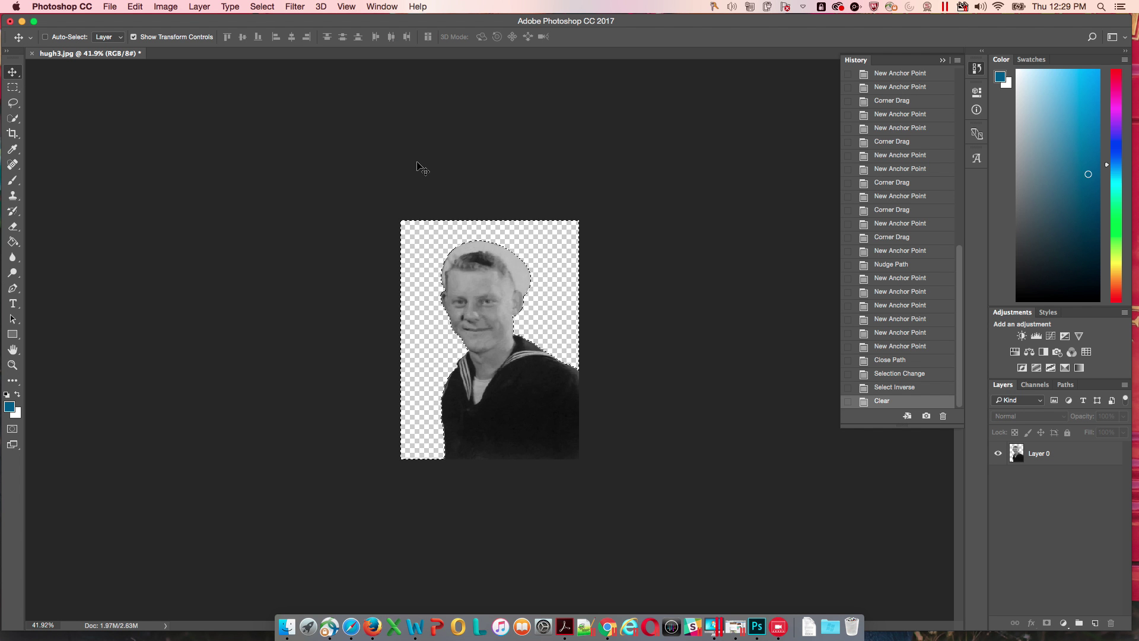
key("super+d")
- Examine the edges of the cut-out along the sailor's hat, face, collar and shoulders
scroll(453, 336, "up", 5)
scroll(454, 336, "down", 2)
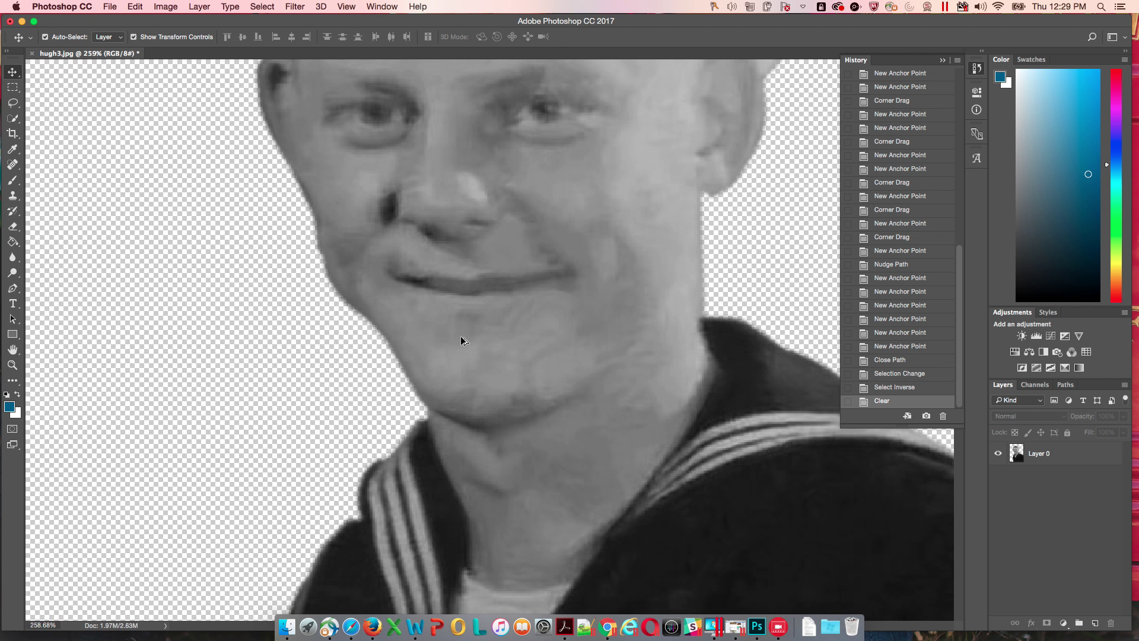
scroll(752, 393, "down", 3)
scroll(753, 392, "down", 1)
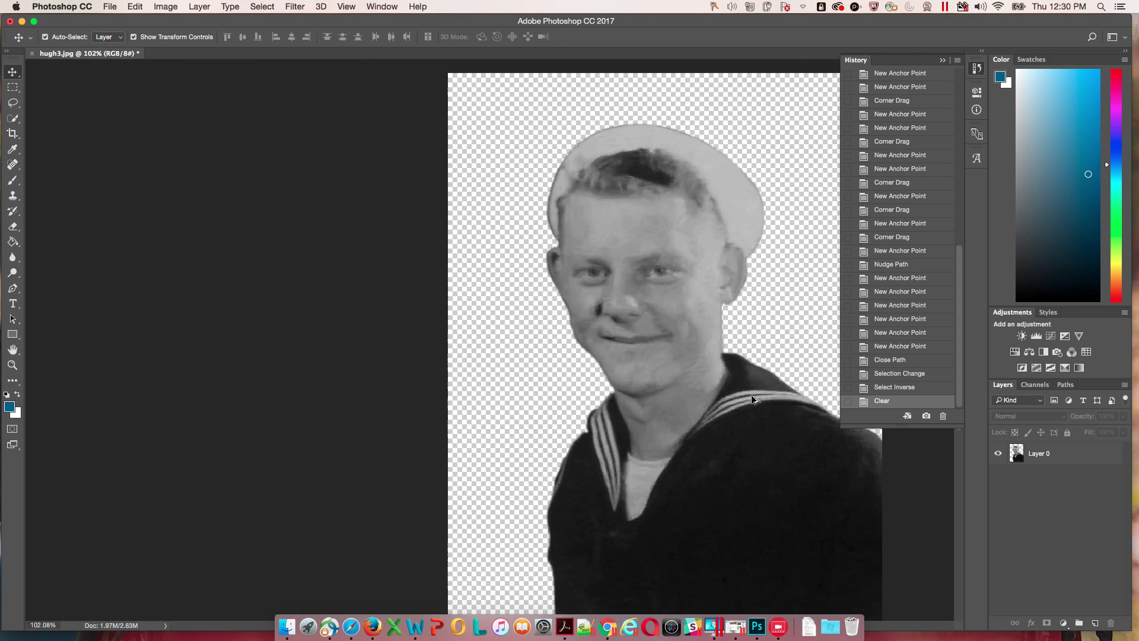
scroll(739, 295, "up", 1)
scroll(738, 297, "up", 1)
scroll(744, 309, "up", 3)
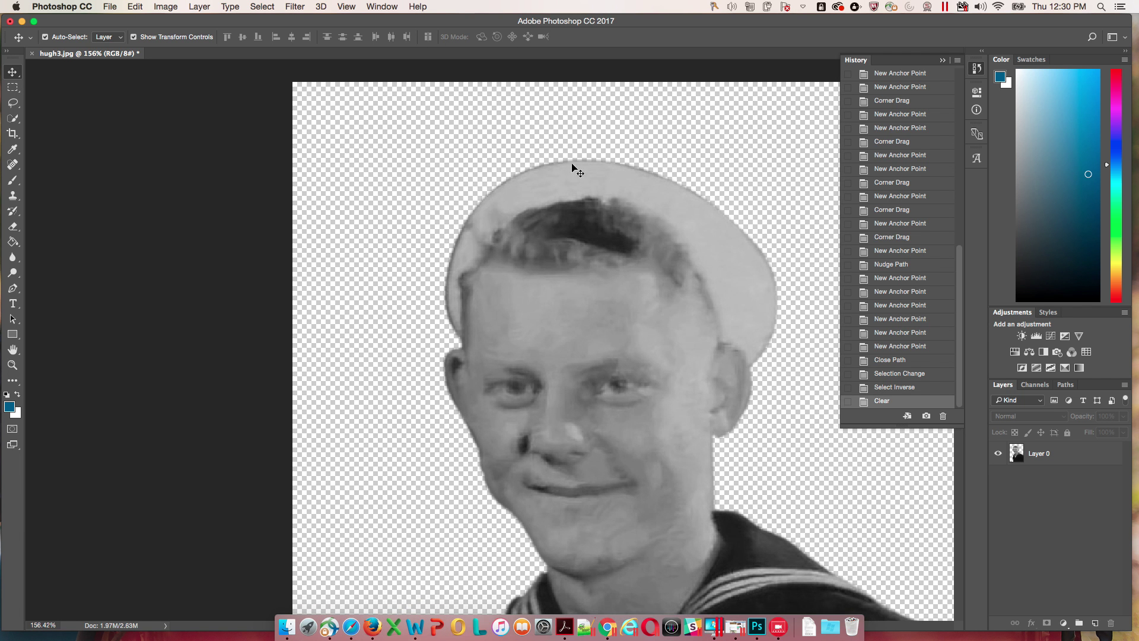
scroll(836, 519, "down", 10)
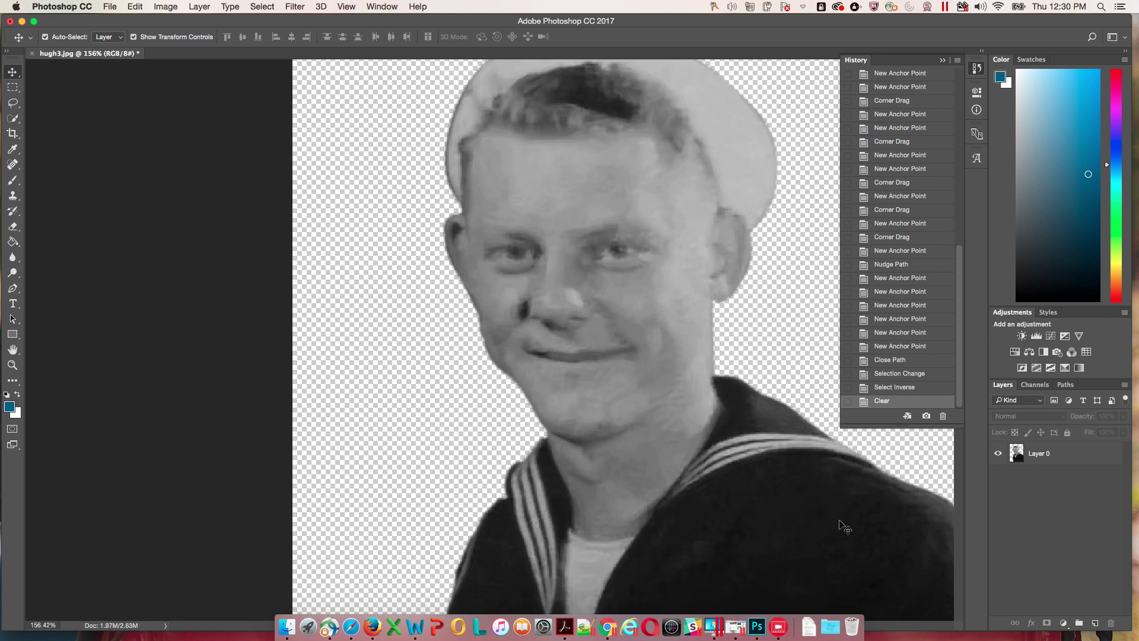
scroll(841, 523, "down", 6)
scroll(843, 523, "up", 20)
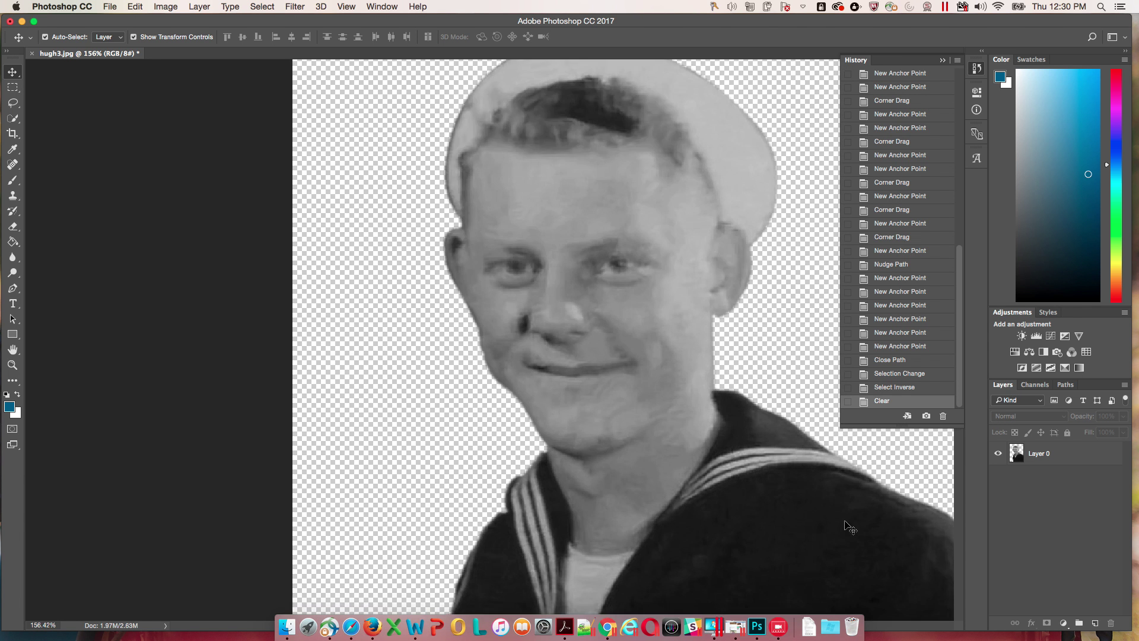
scroll(844, 519, "down", 5)
scroll(845, 520, "up", 5)
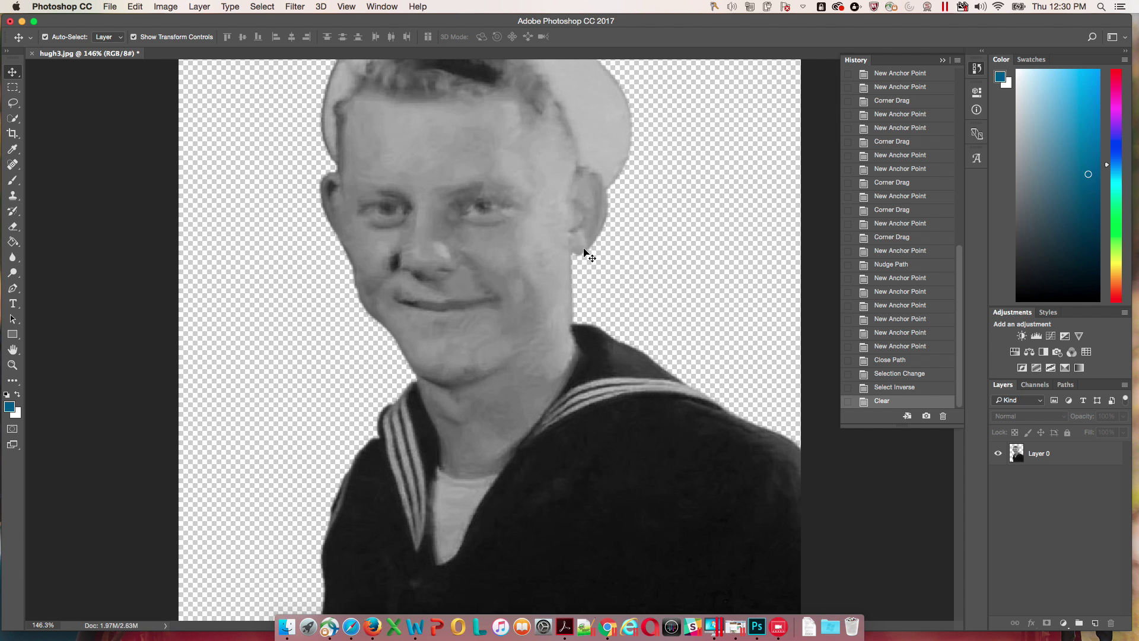
scroll(523, 389, "down", 3)
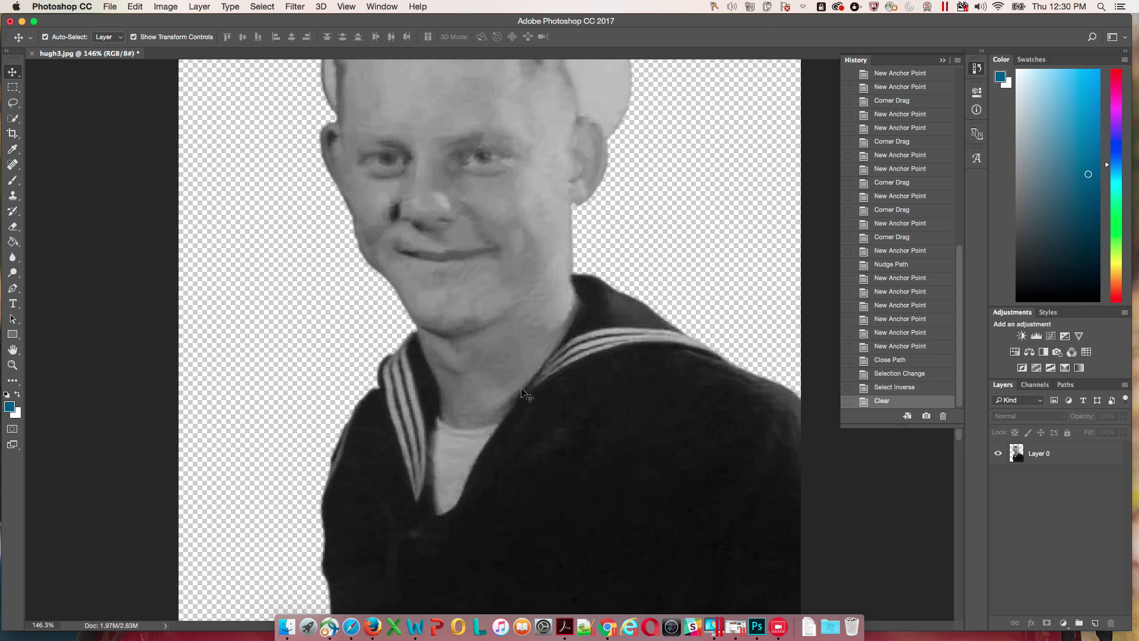
scroll(523, 392, "up", 8)
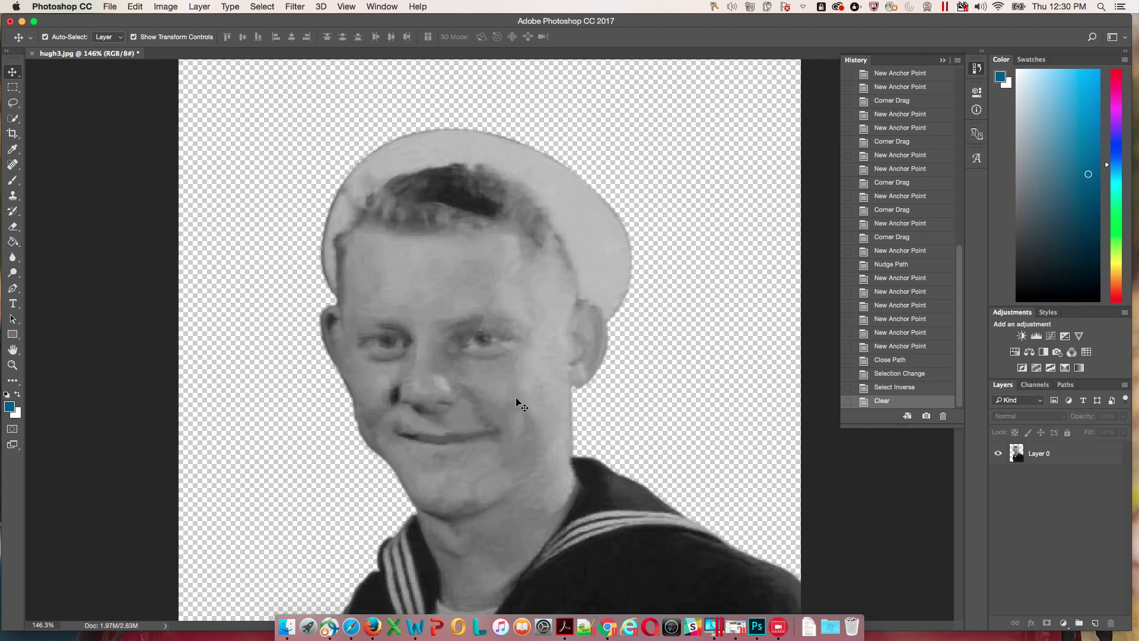
scroll(521, 401, "down", 3)
scroll(521, 402, "up", 5)
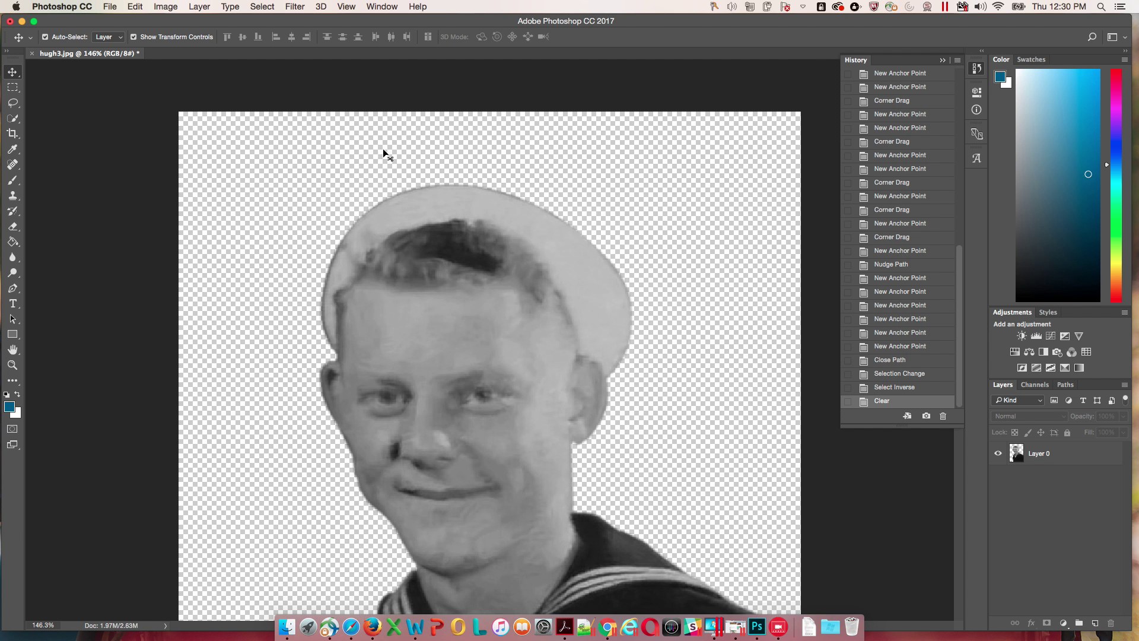
- Trim the image based on transparent pixels, cutting away the top, bottom, left and right sides
left_click(166, 8)
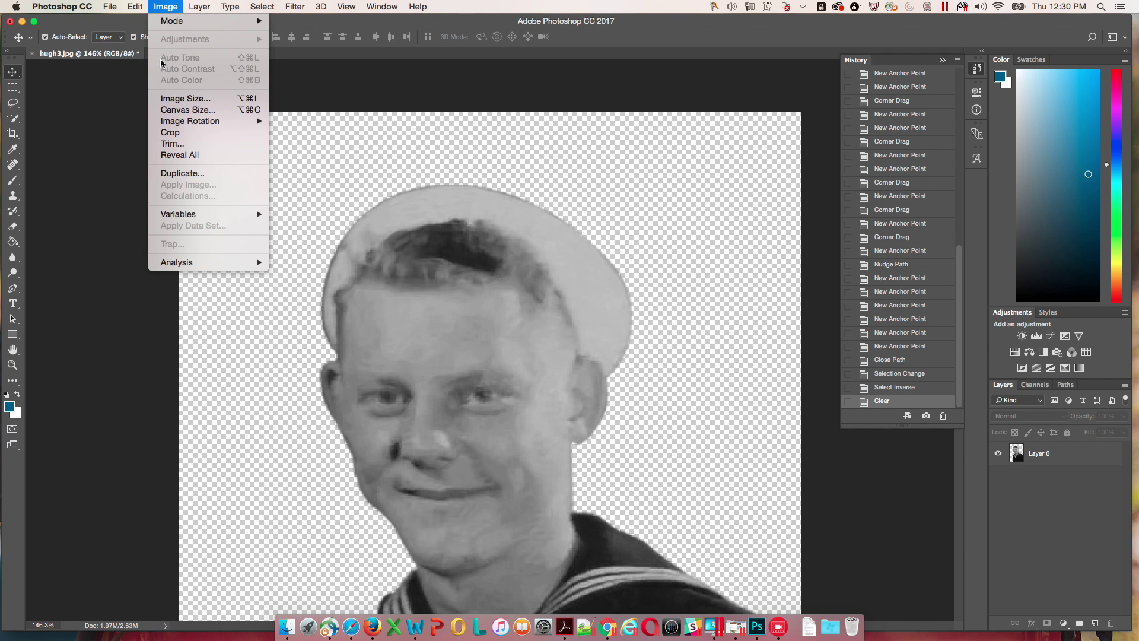
left_click(189, 144)
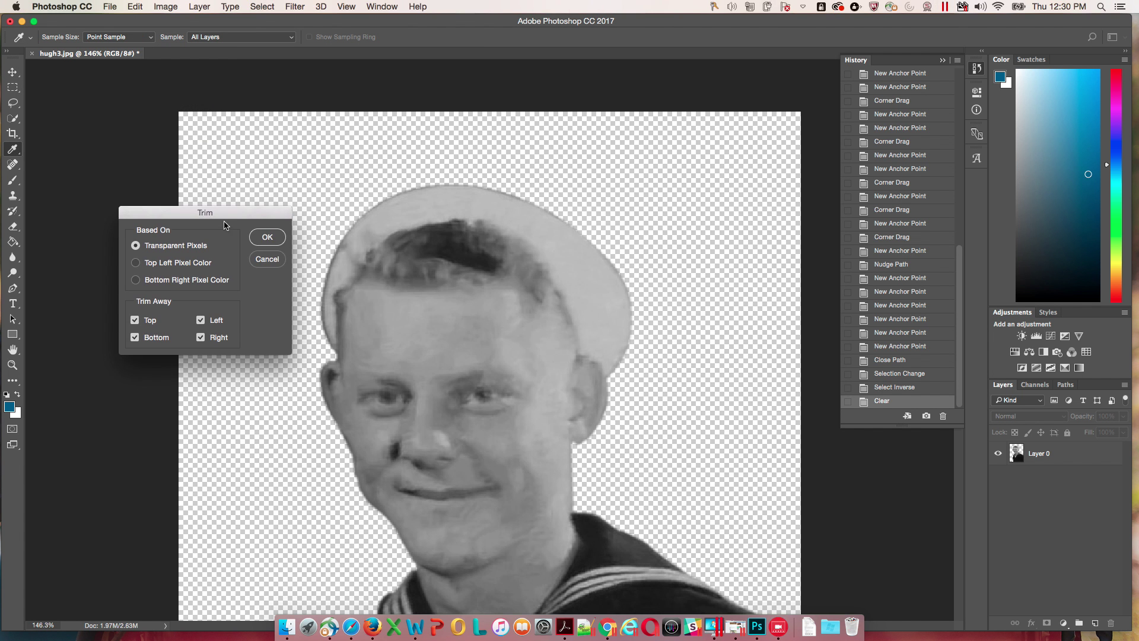
left_click(267, 236)
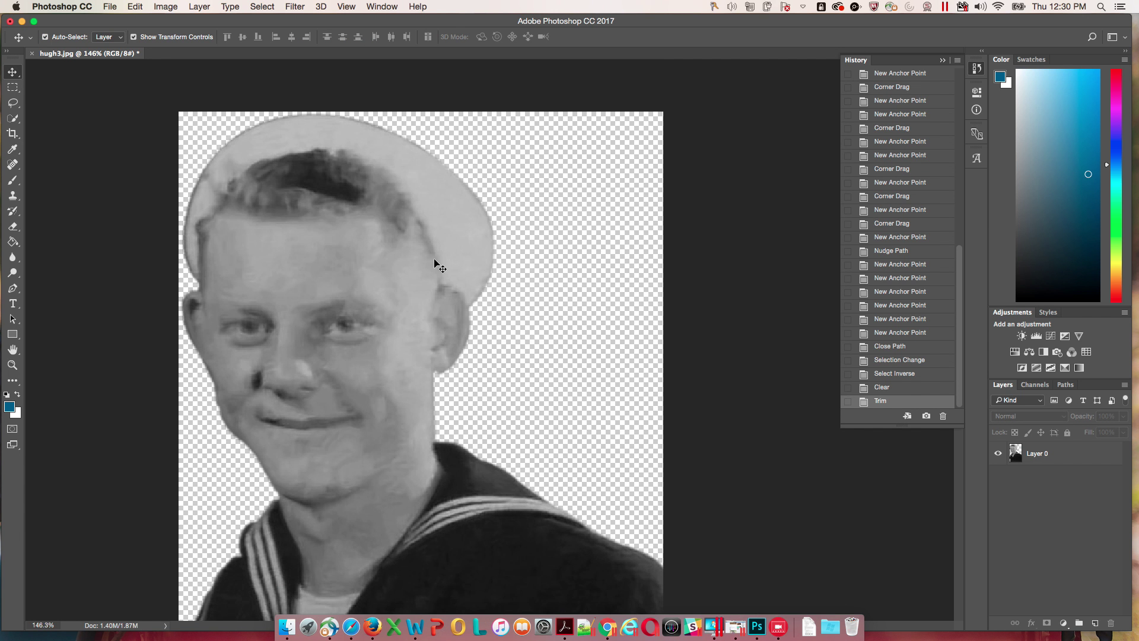
scroll(703, 382, "down", 8)
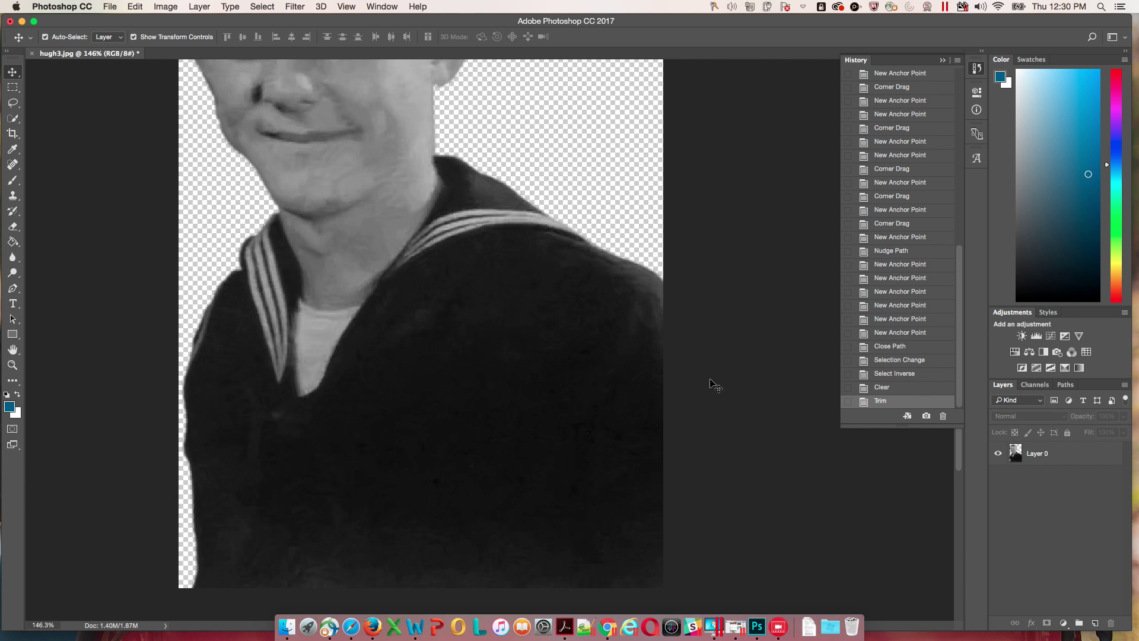
- Open PearlHarbor75_template-updated.psd from the Pearl Harbor 75th Anniversary folder in Finder and look through its layer groups
left_click(290, 620)
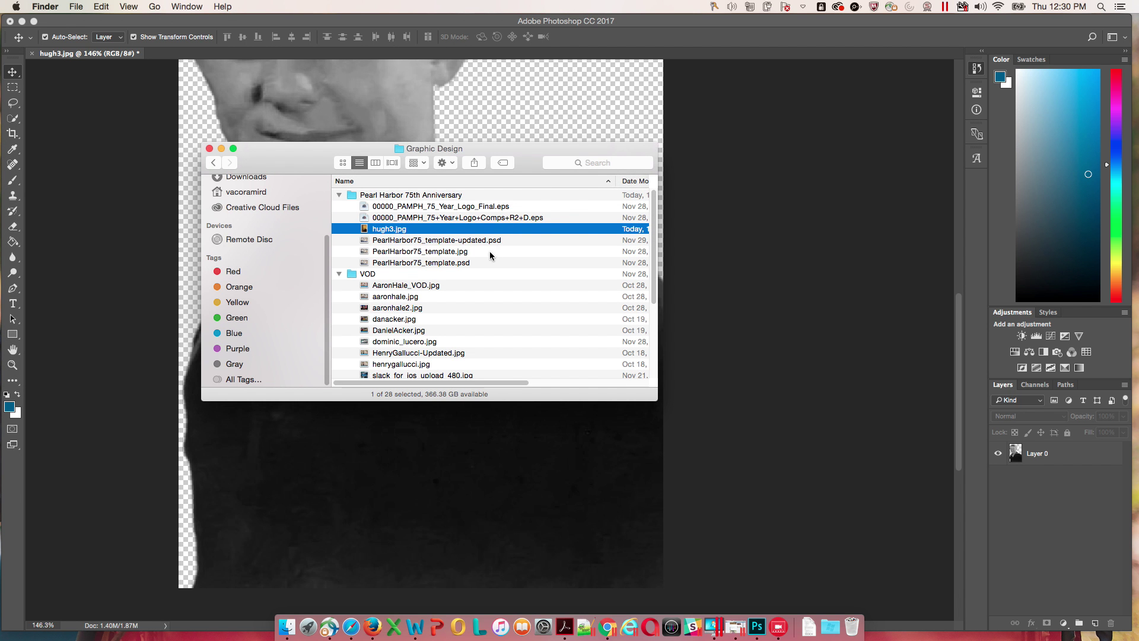
double_click(473, 240)
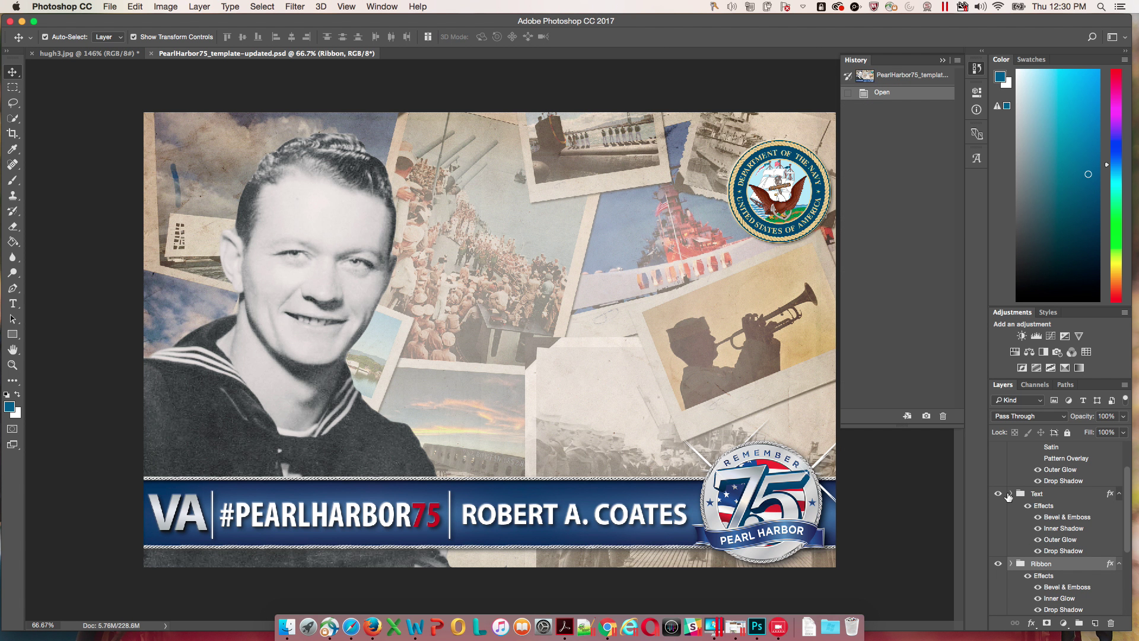
scroll(1107, 556, "down", 4)
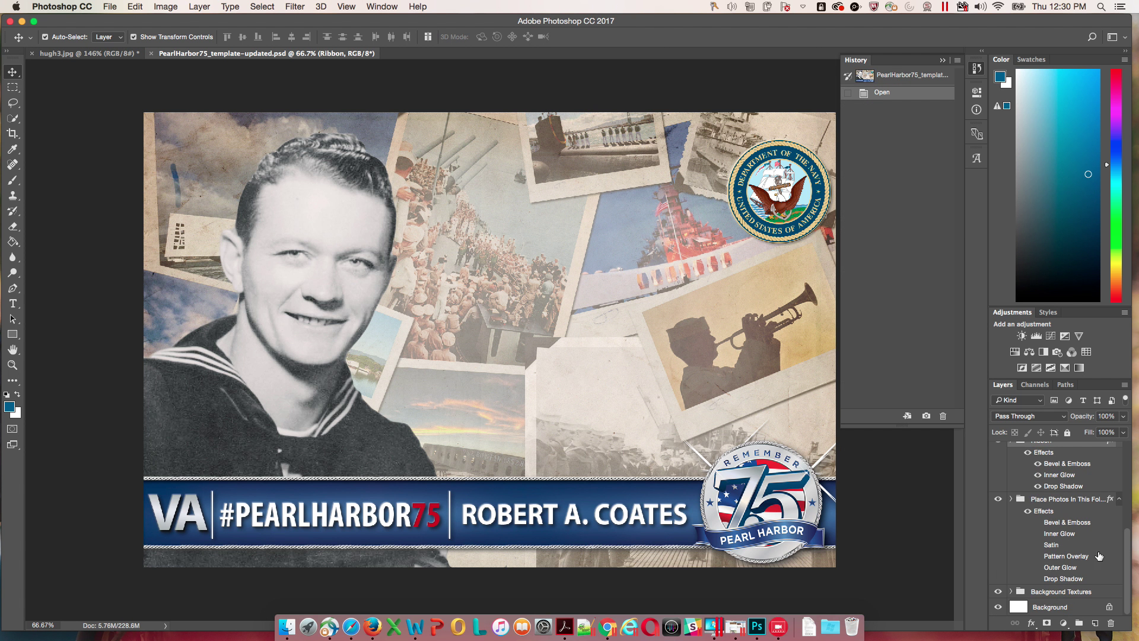
- Duplicate Layer 0 of hugh3.jpg into PearlHarbor75_template-updated.psd and return to the template document
left_click(87, 53)
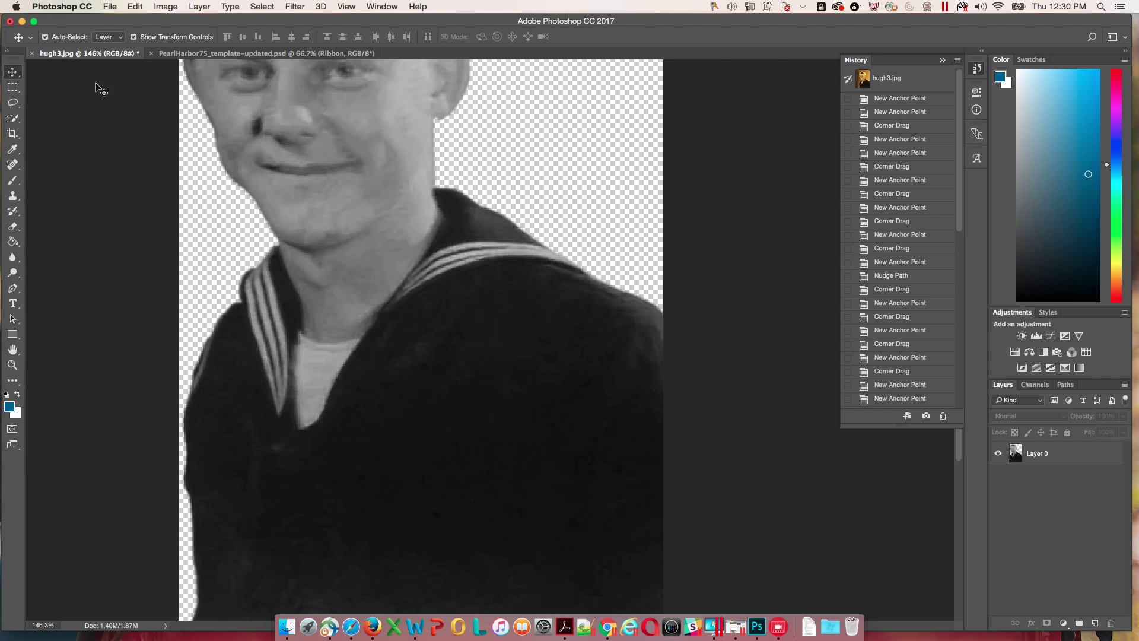
right_click(1038, 453)
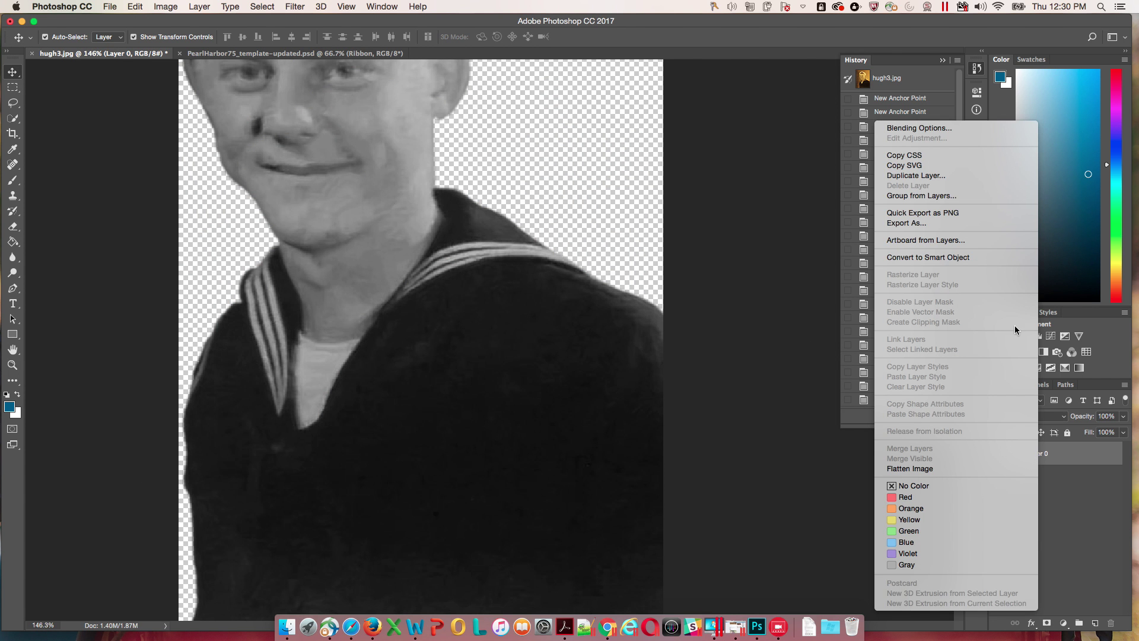
left_click(955, 175)
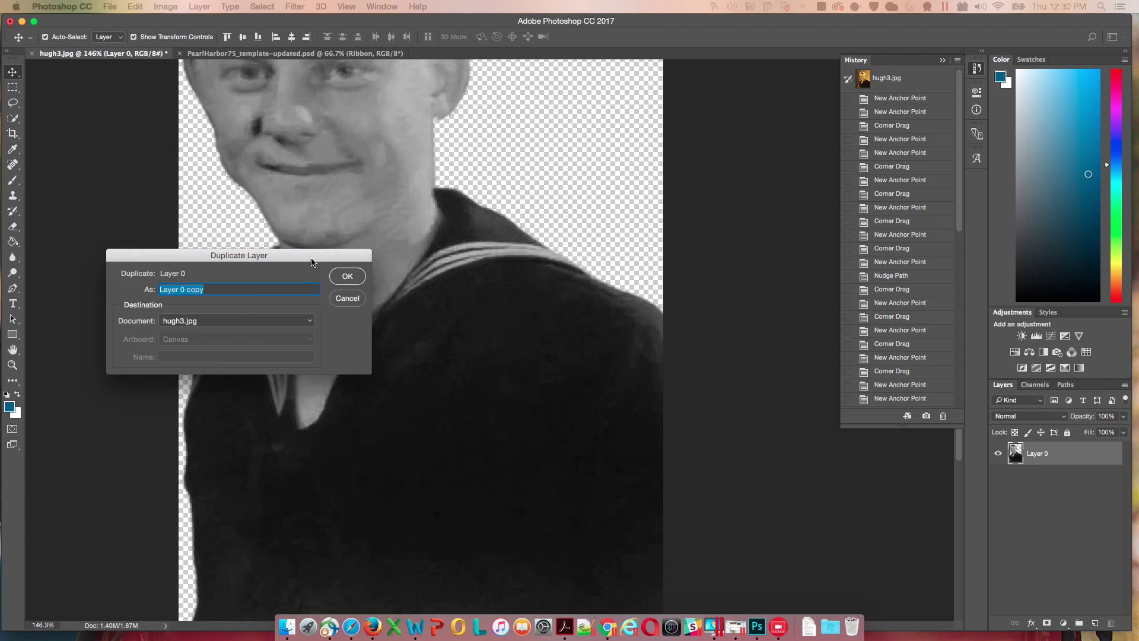
left_click(438, 358)
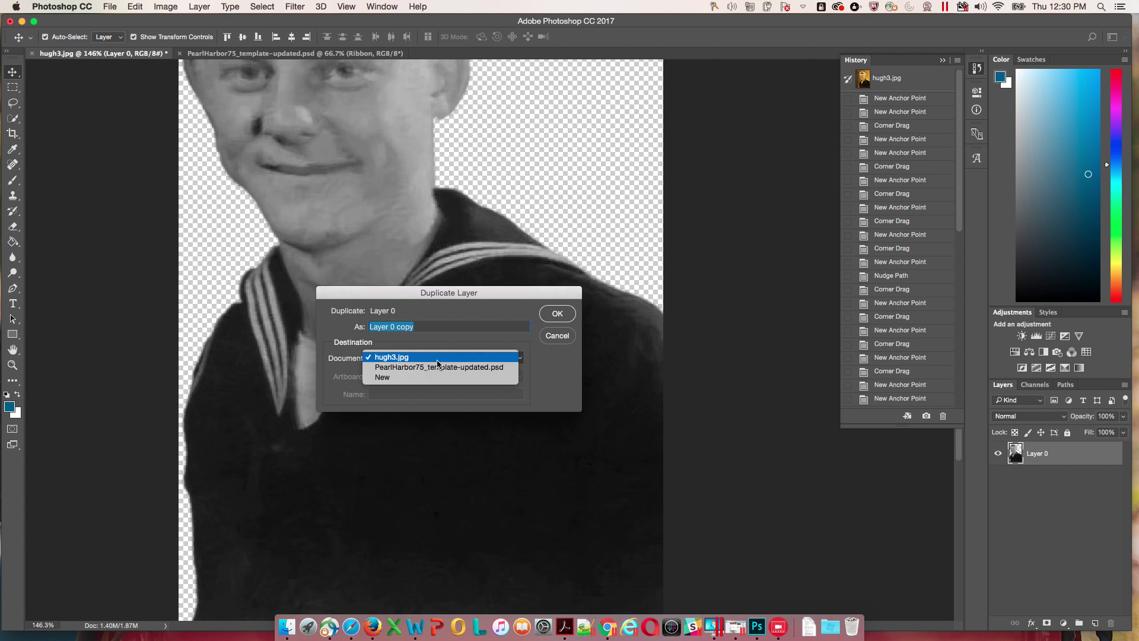
left_click(439, 368)
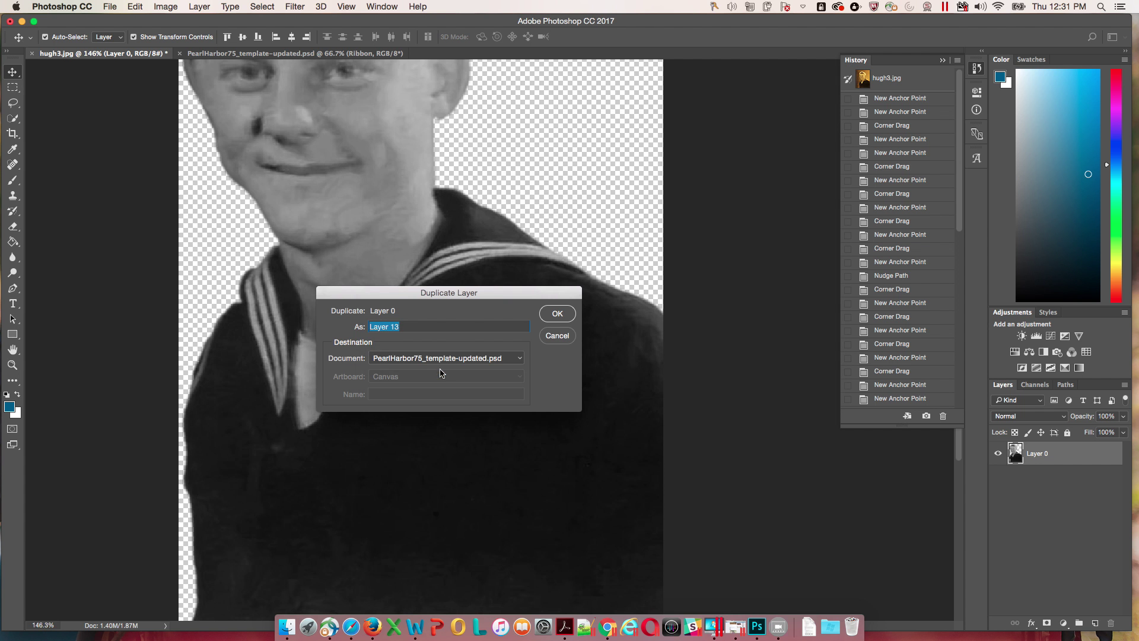
left_click(547, 321)
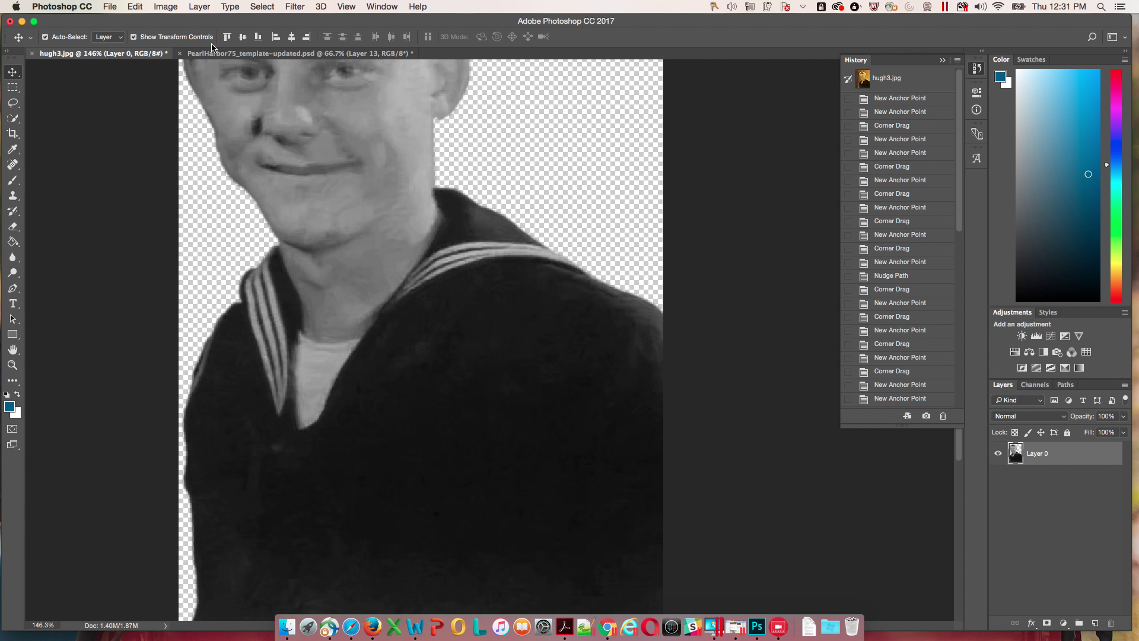
left_click(249, 54)
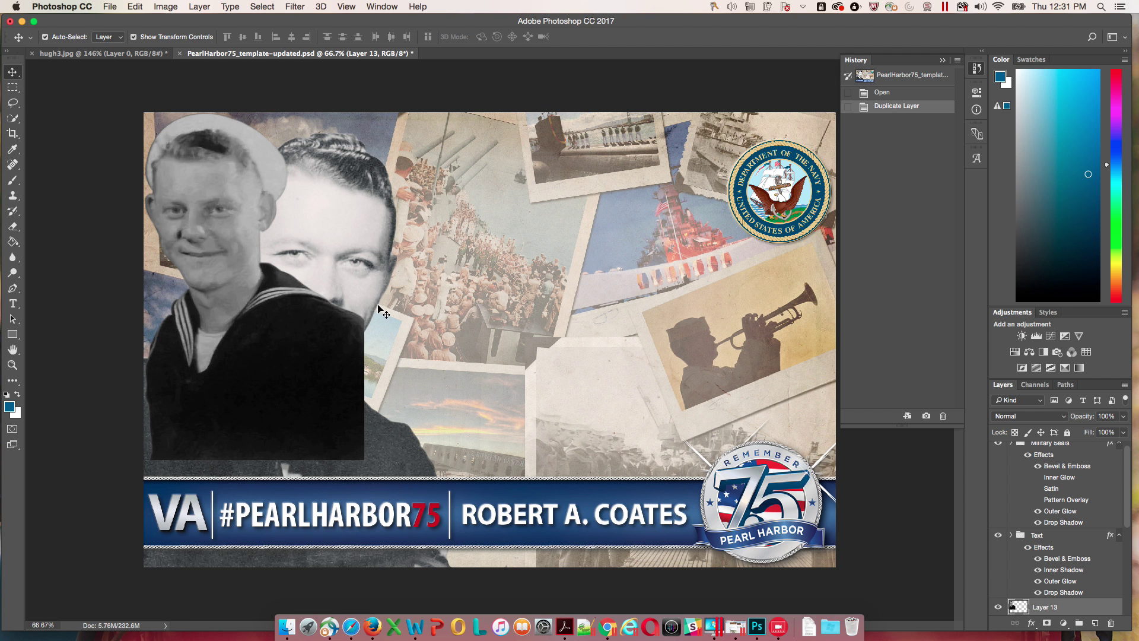
- Show the guides, move the sailor cut-out down to the canvas's bottom edge and scale it proportionally to about 126%
key("super+semicolon")
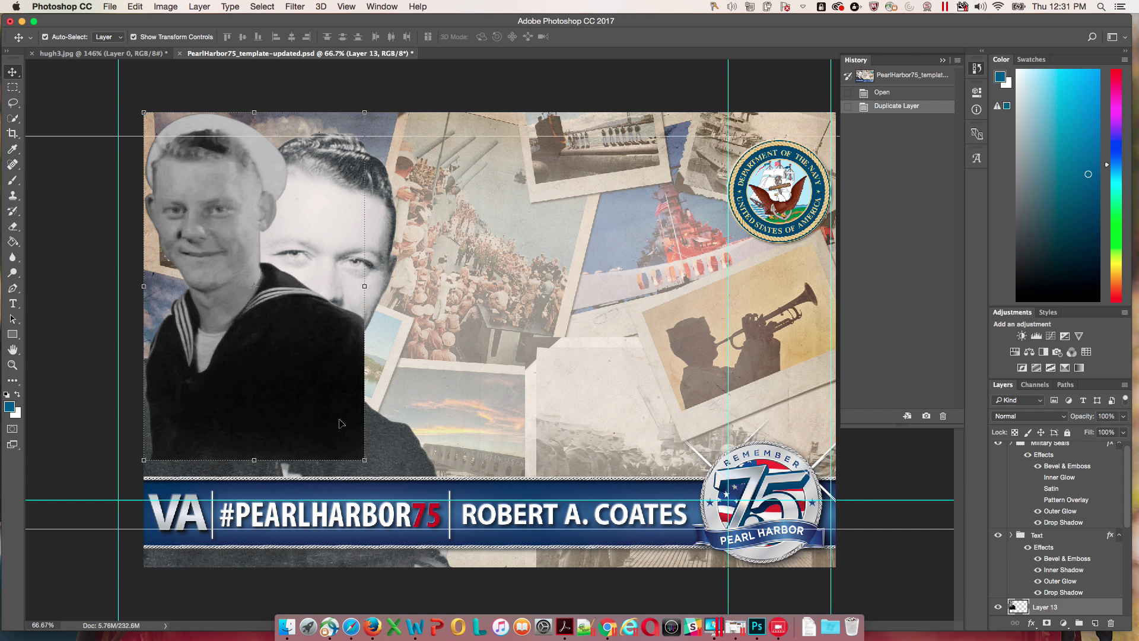
left_click_drag(306, 369, 296, 474)
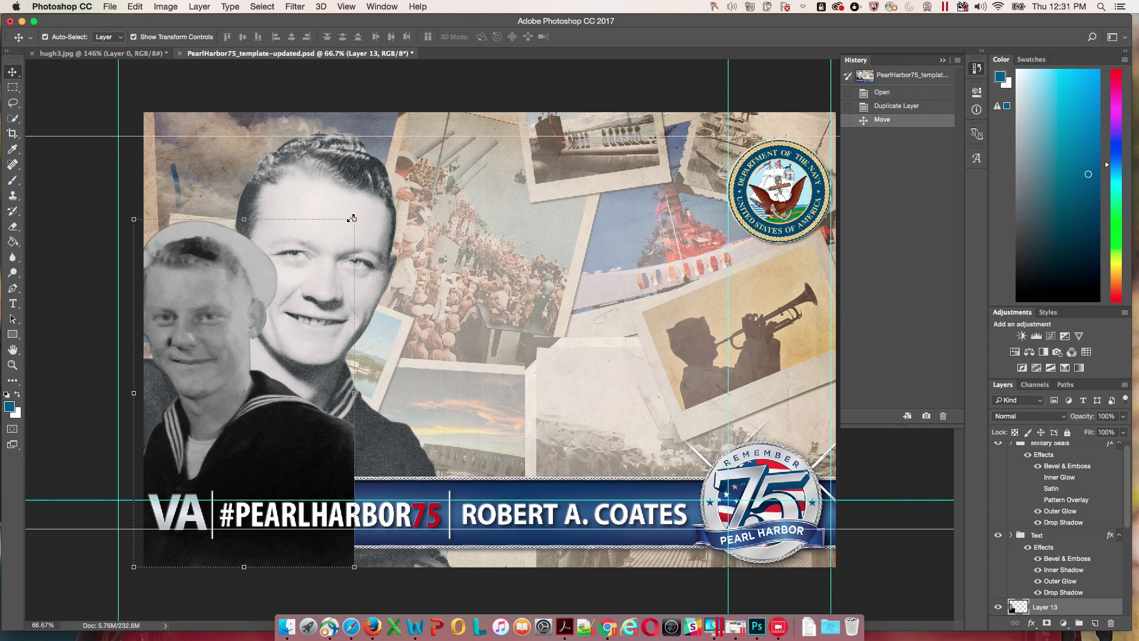
left_click_drag(354, 220, 459, 159)
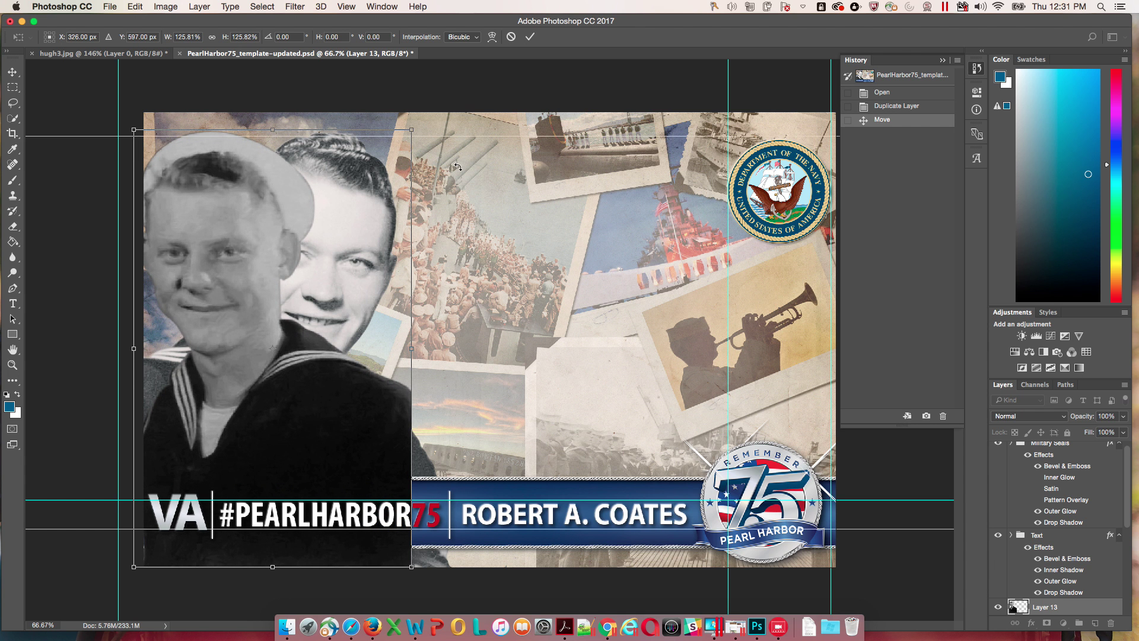
- Nudge the enlarged sailor horizontally to X 349 px, against the canvas's left edge, and apply the transform
key("Right")
key("Right")
key("Right")
key("Right")
key("Right")
key("Right")
key("Right")
key("Right")
key("Right")
key("Right")
key("Right")
key("Right")
key("Right")
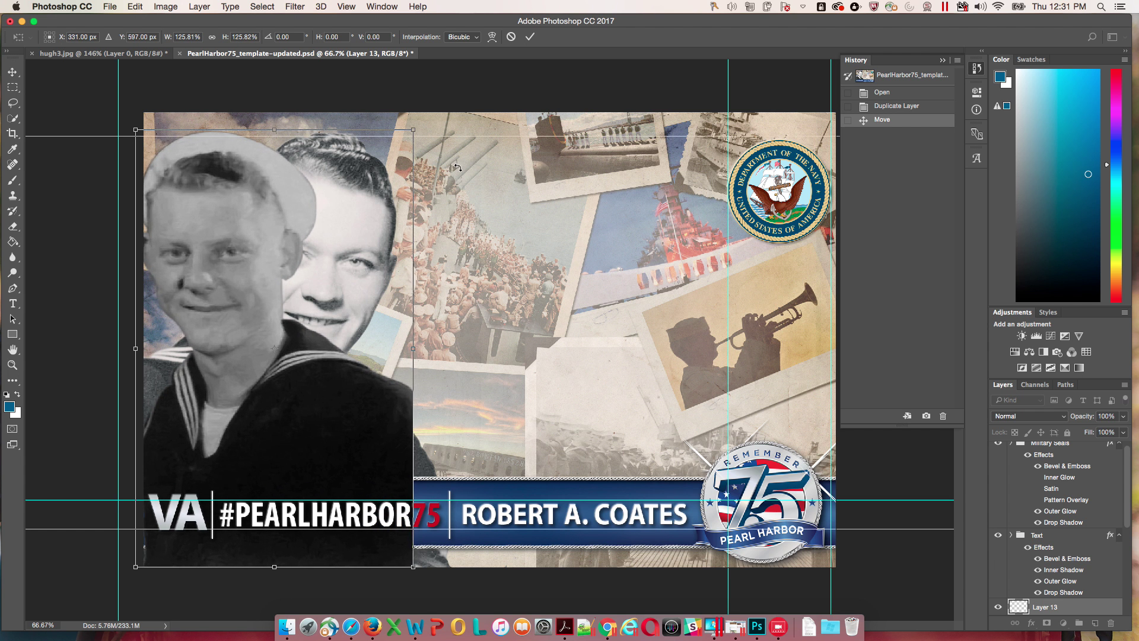
key("Right")
key("Right")
key("Right")
key("Right")
key("Right")
key("Right")
key("Right")
key("Right")
key("Right")
key("Right")
key("Right")
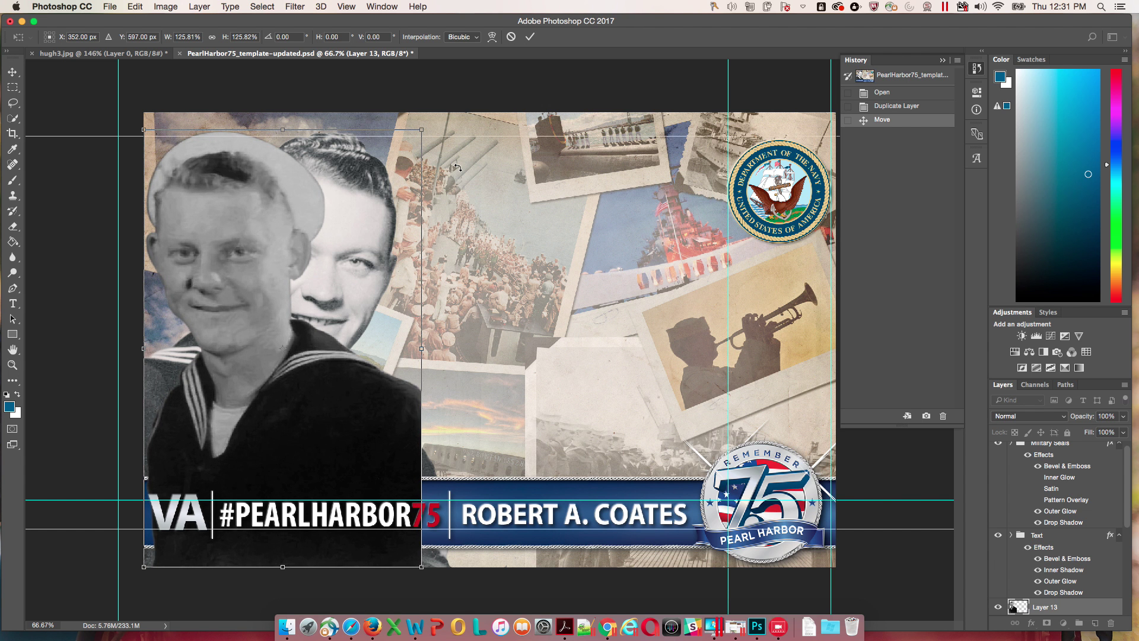
key("Left")
key("Left")
key("Left")
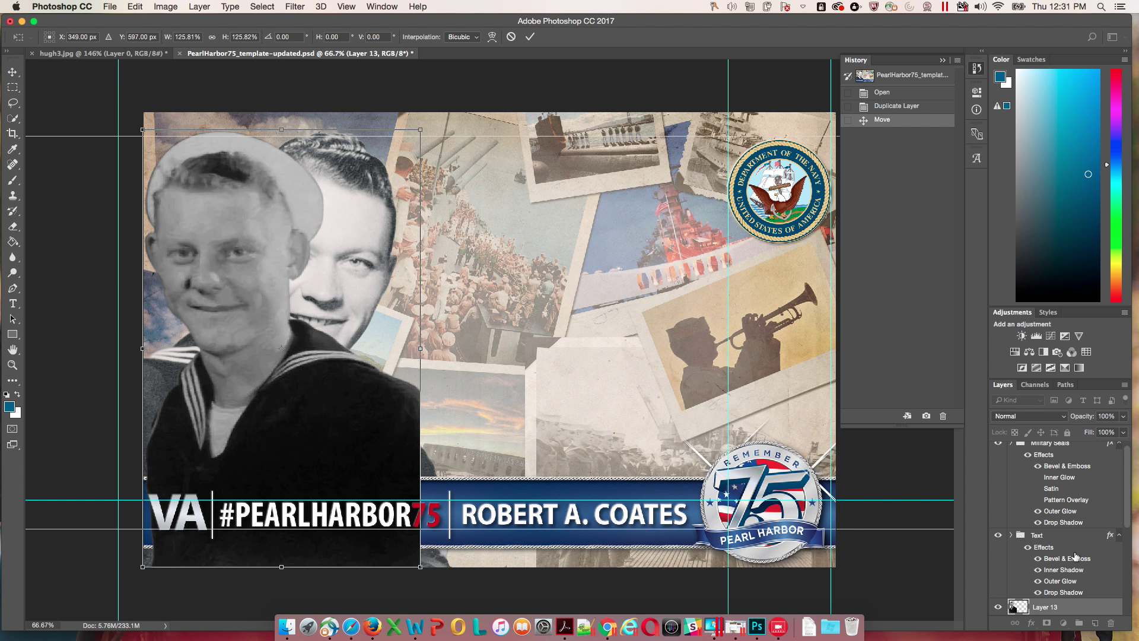
scroll(1073, 548, "down", 4)
scroll(1087, 514, "down", 3)
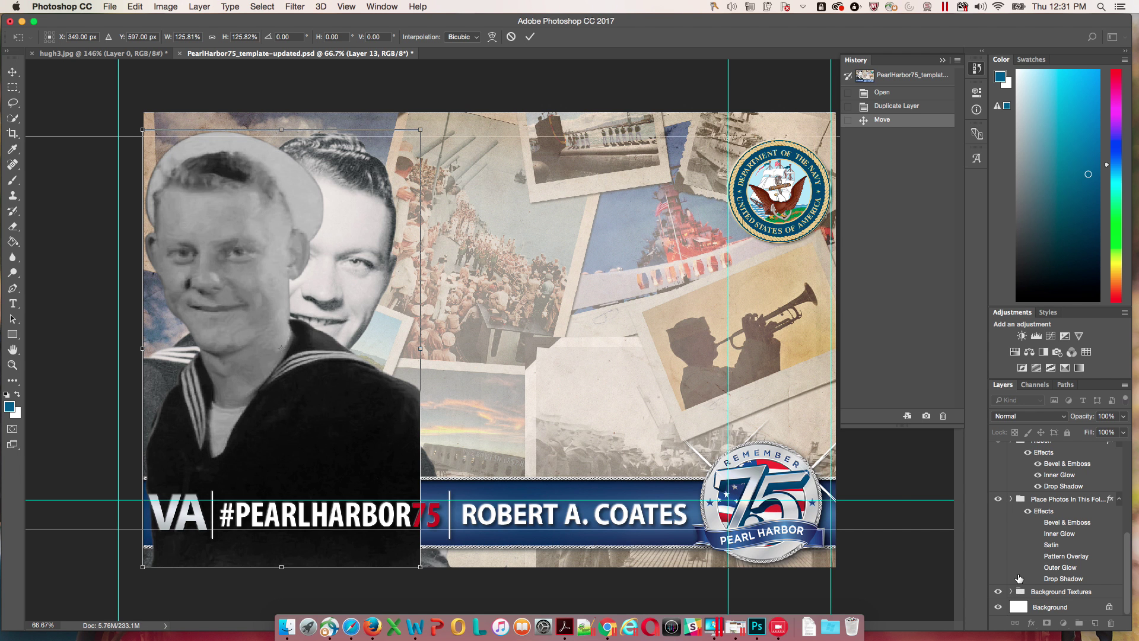
key("Return")
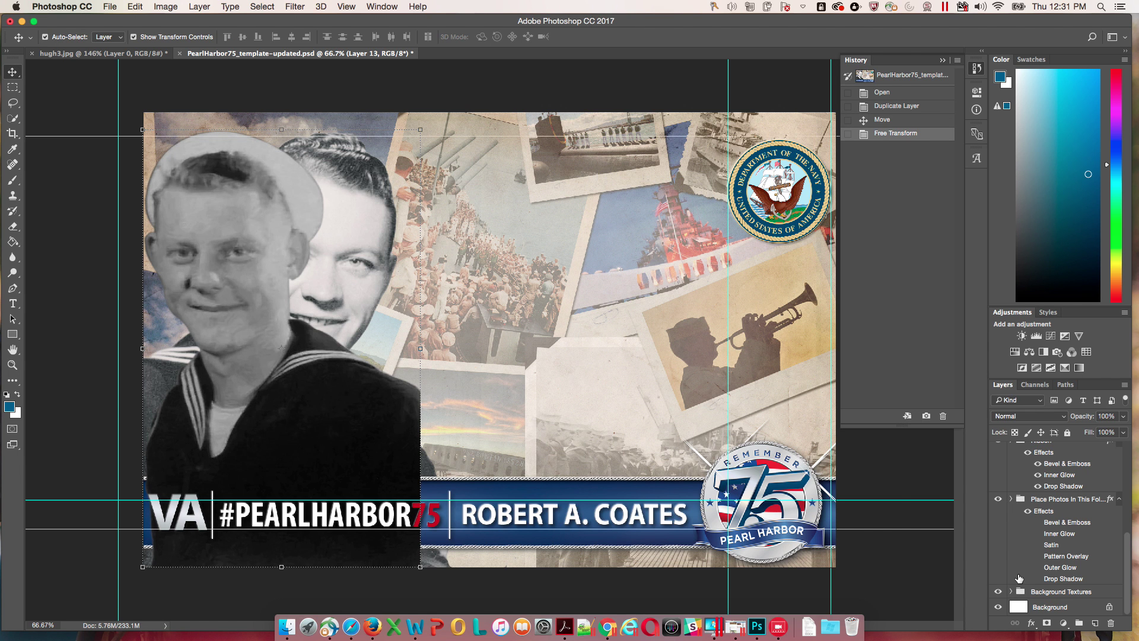
- Try the sailor layer directly above Layer 7 in the Place Photos group, toggling Layer 7's visibility to compare
left_click(1010, 502)
scroll(1064, 549, "down", 5)
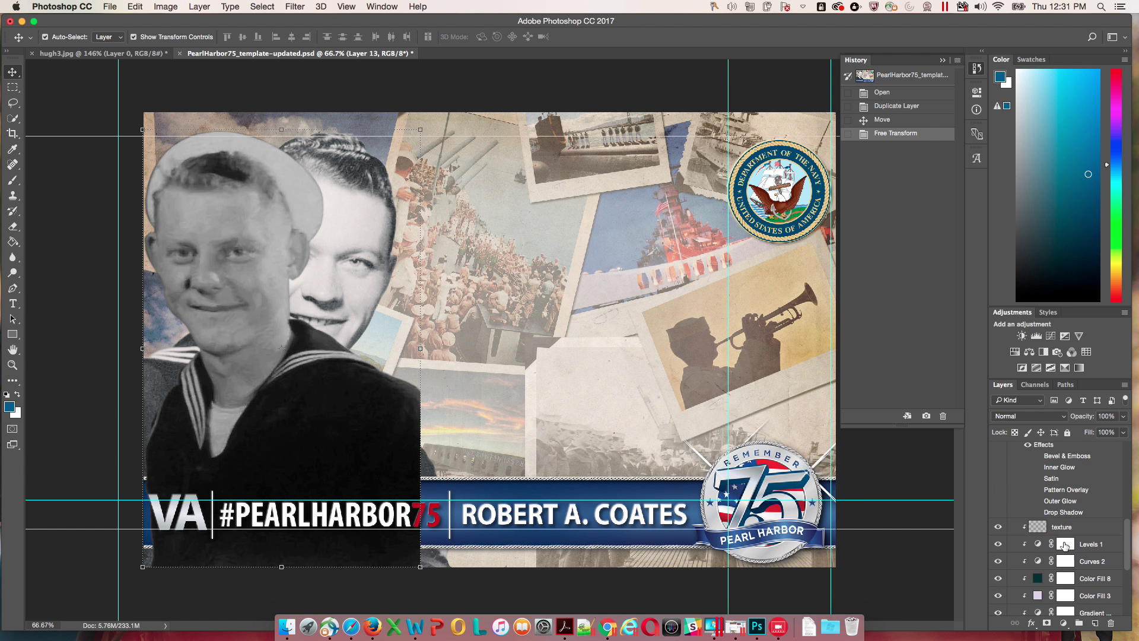
scroll(1049, 573, "up", 5)
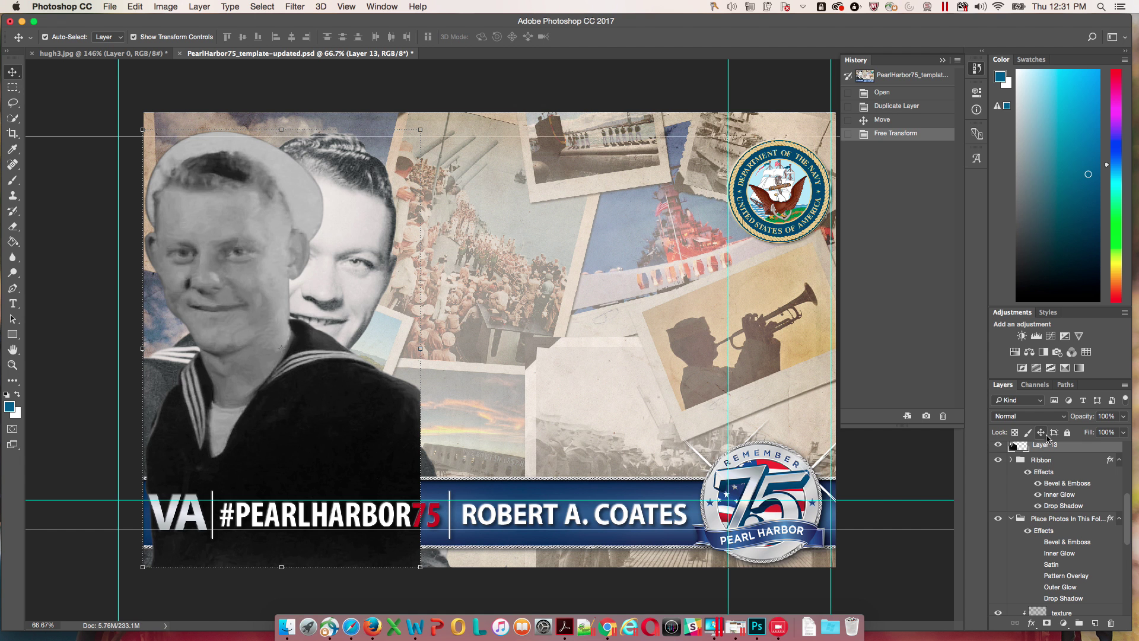
left_click_drag(1044, 445, 1061, 572)
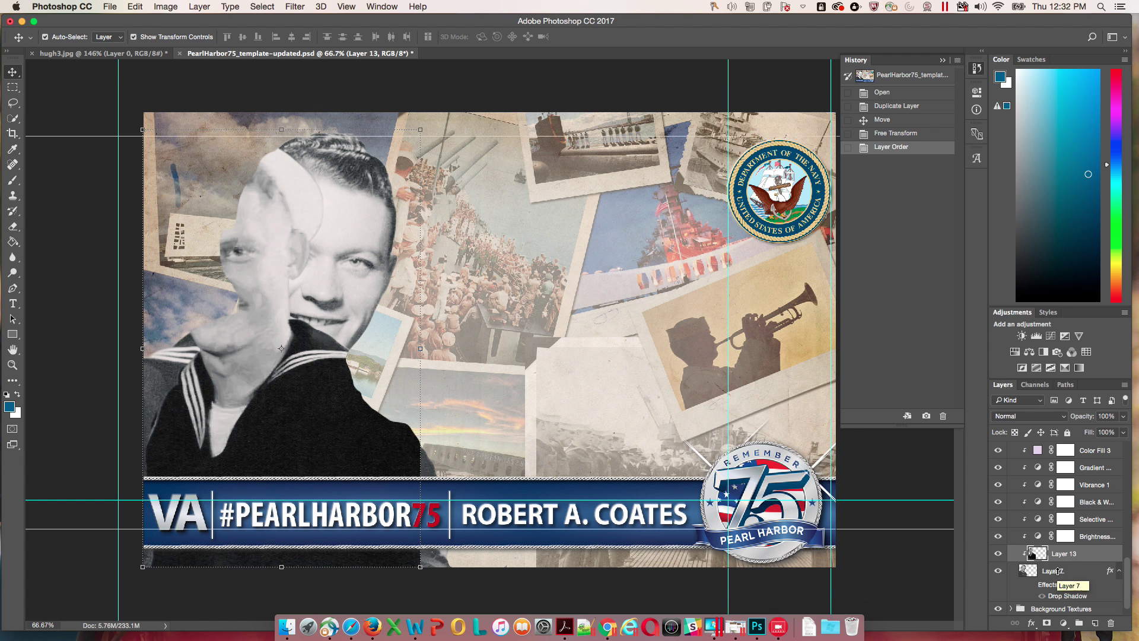
left_click(998, 572)
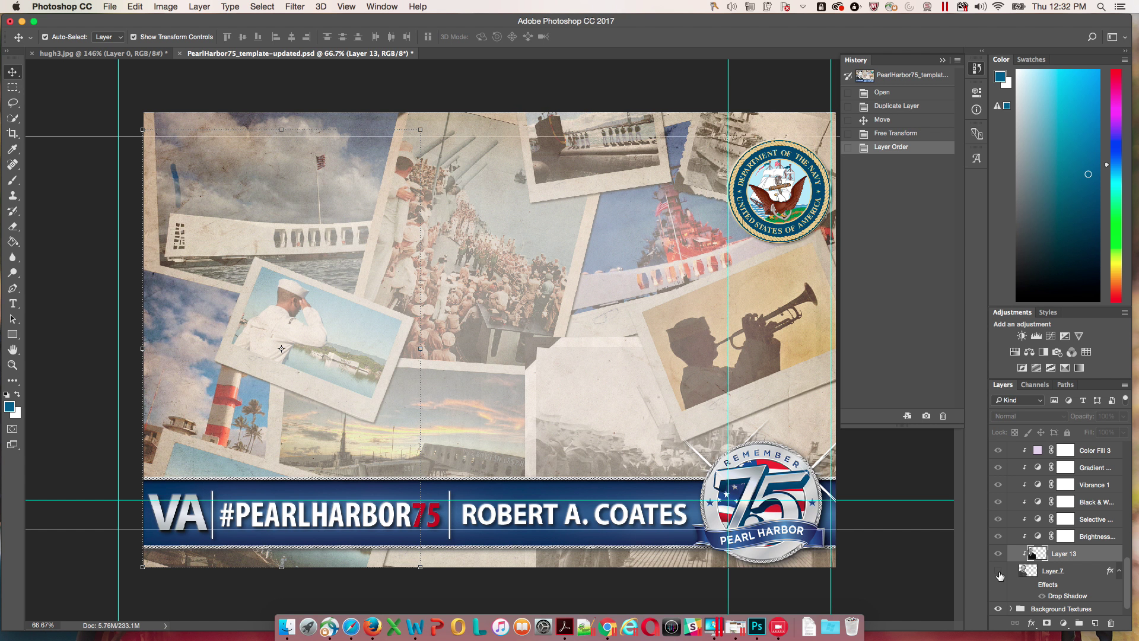
left_click(998, 572)
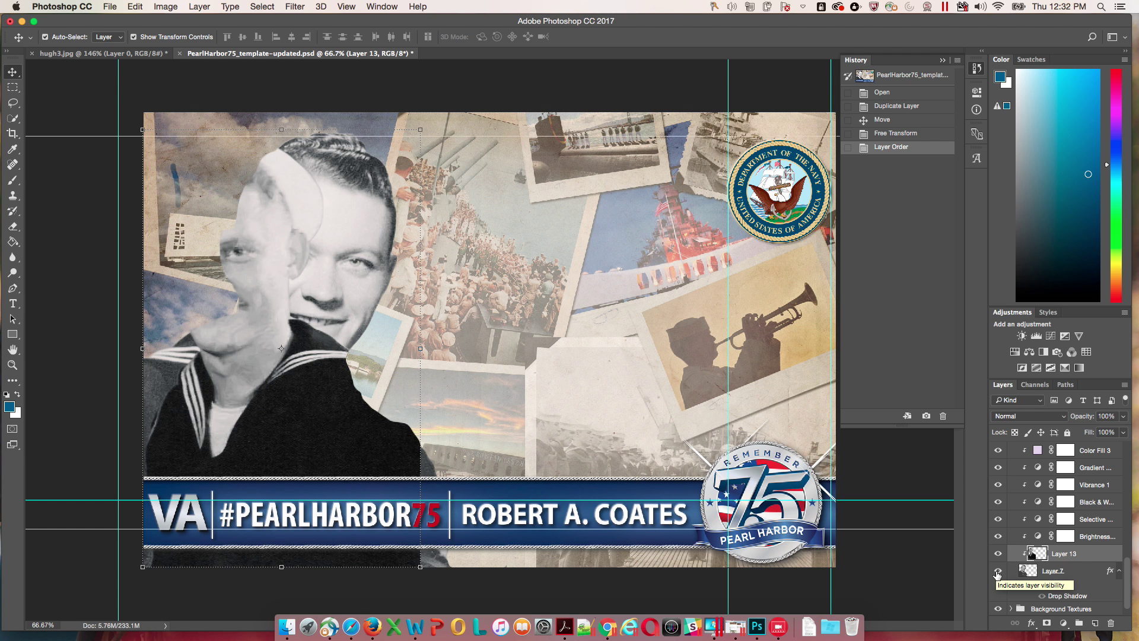
- Move the sailor layer into the Background Textures group, hide Layer 7 and select the sailor layer in the expanded group
left_click_drag(1047, 556, 1012, 608)
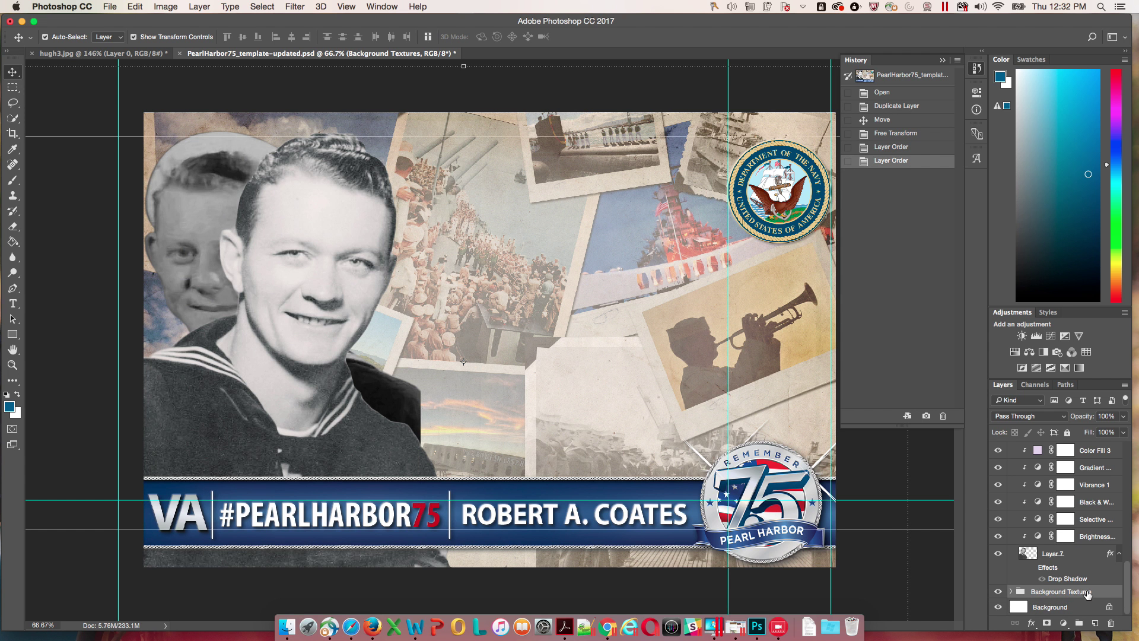
left_click(1010, 591)
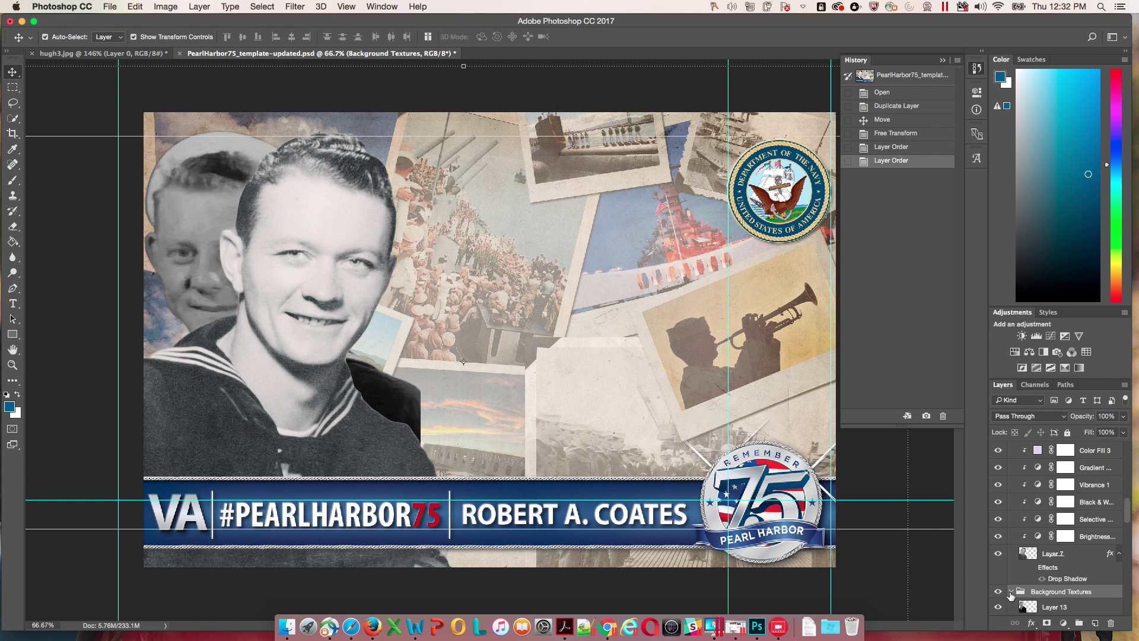
scroll(1019, 570, "down", 2)
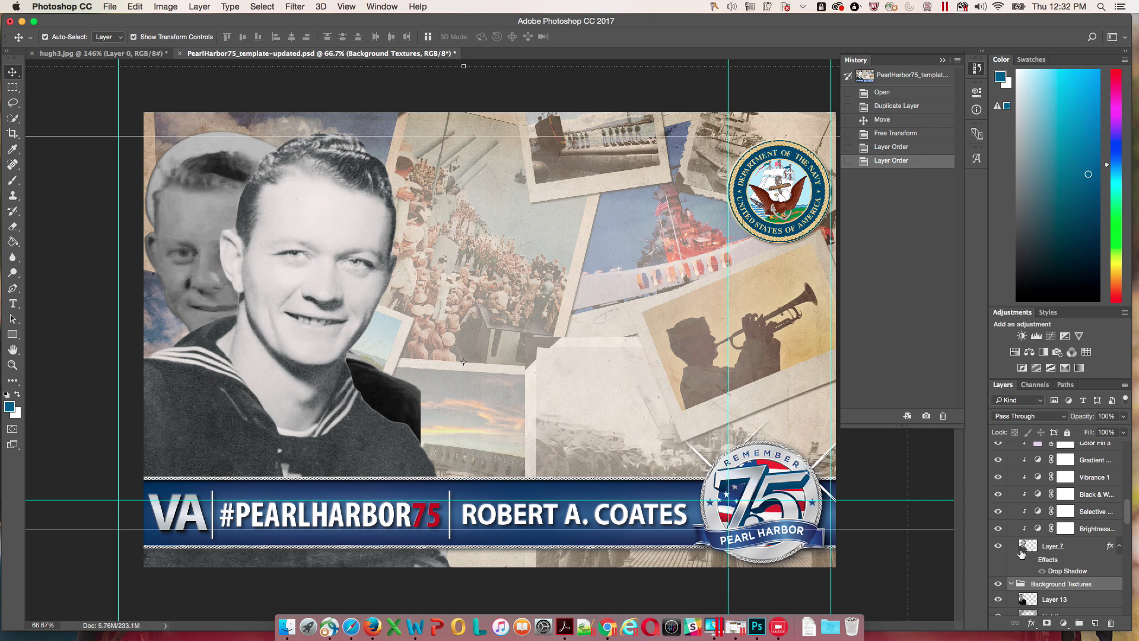
left_click(998, 546)
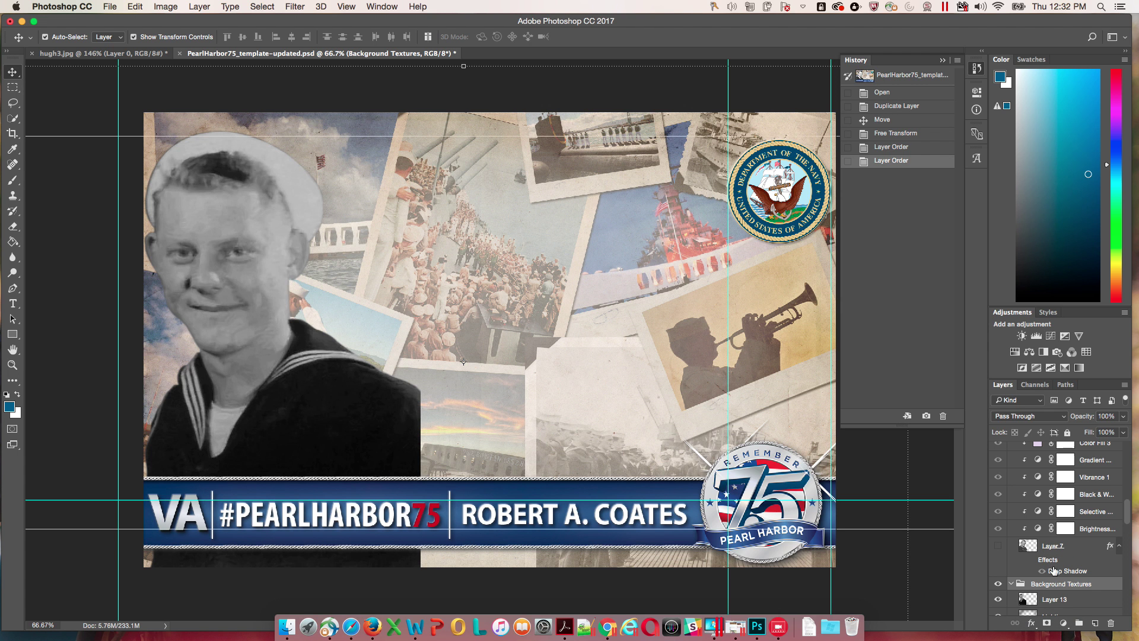
left_click(1045, 601)
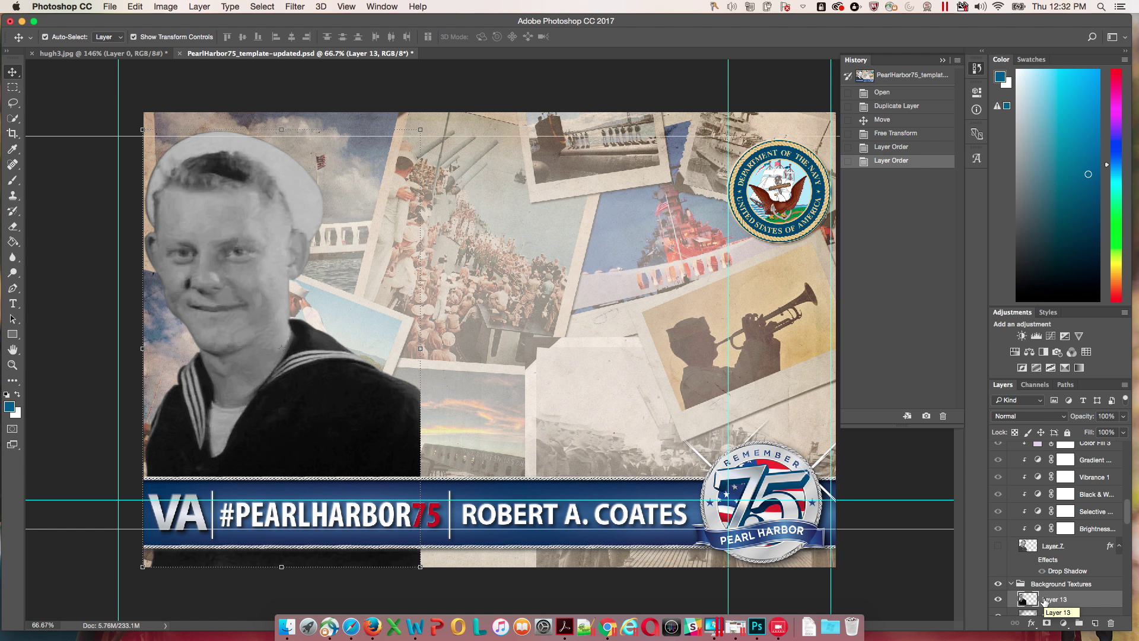
right_click(1045, 601)
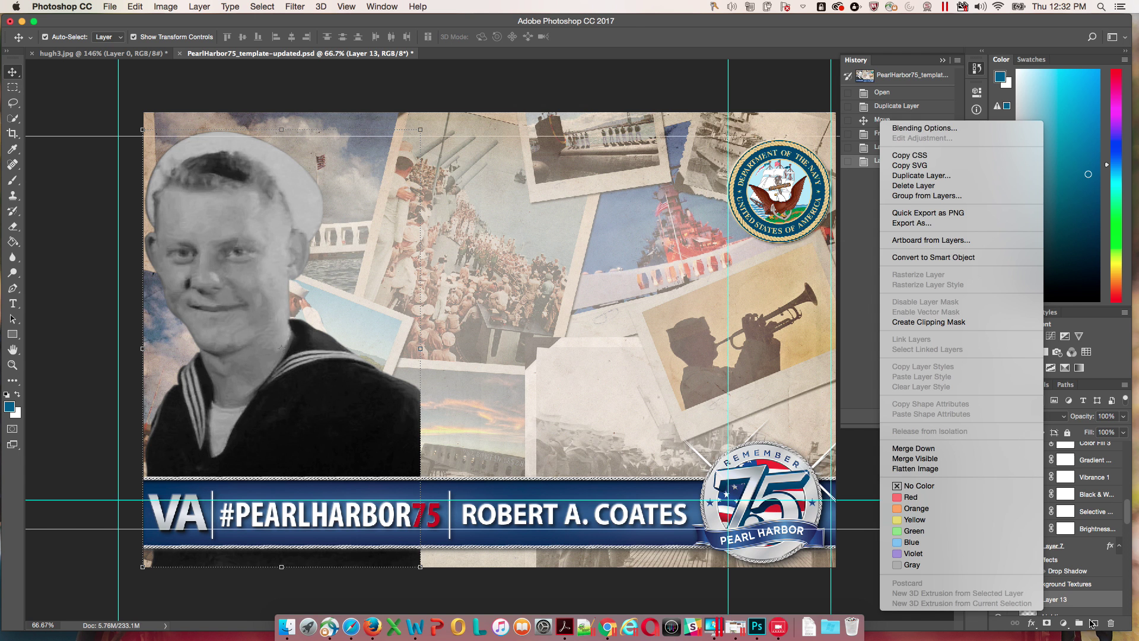
left_click(1081, 598)
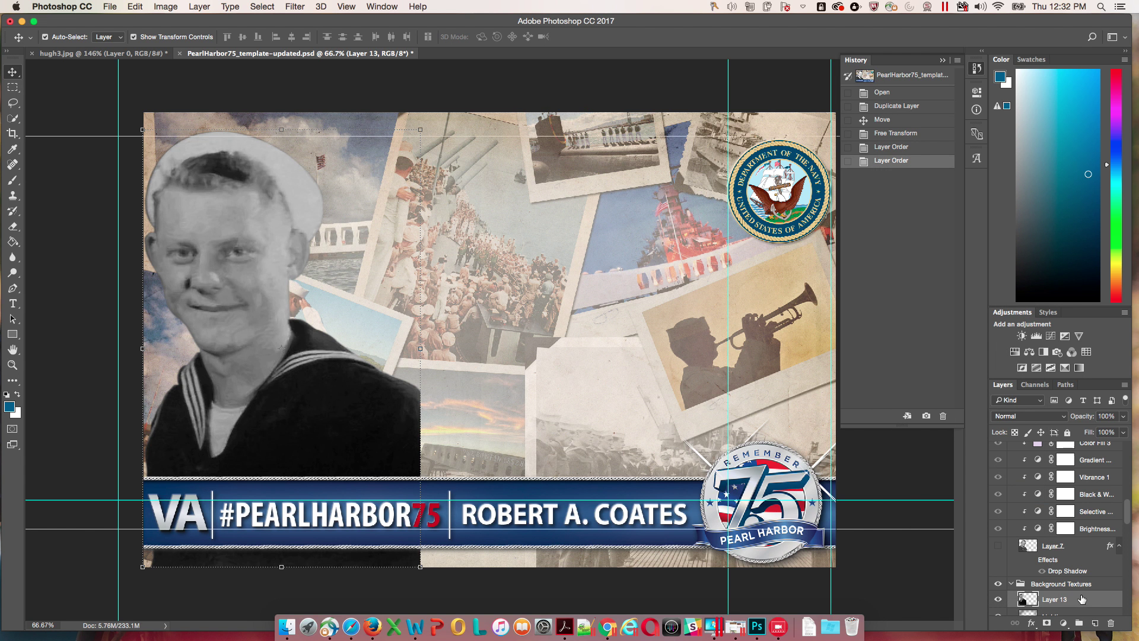